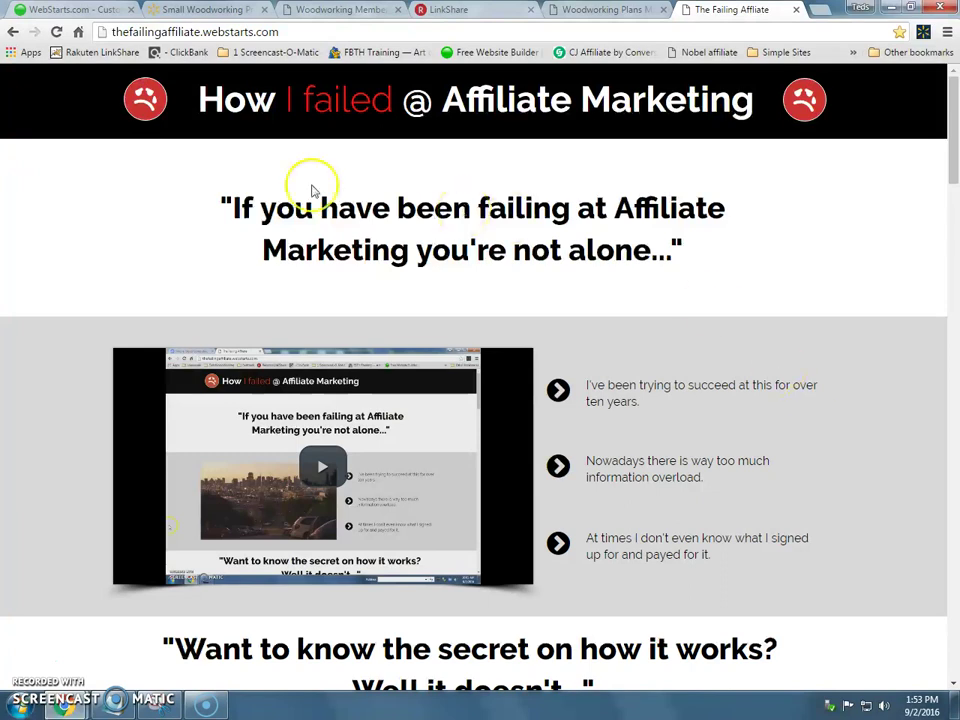
Step: Review the tedsplans.com home page from the sign-up offer down to the links in its footer
left_click(561, 12)
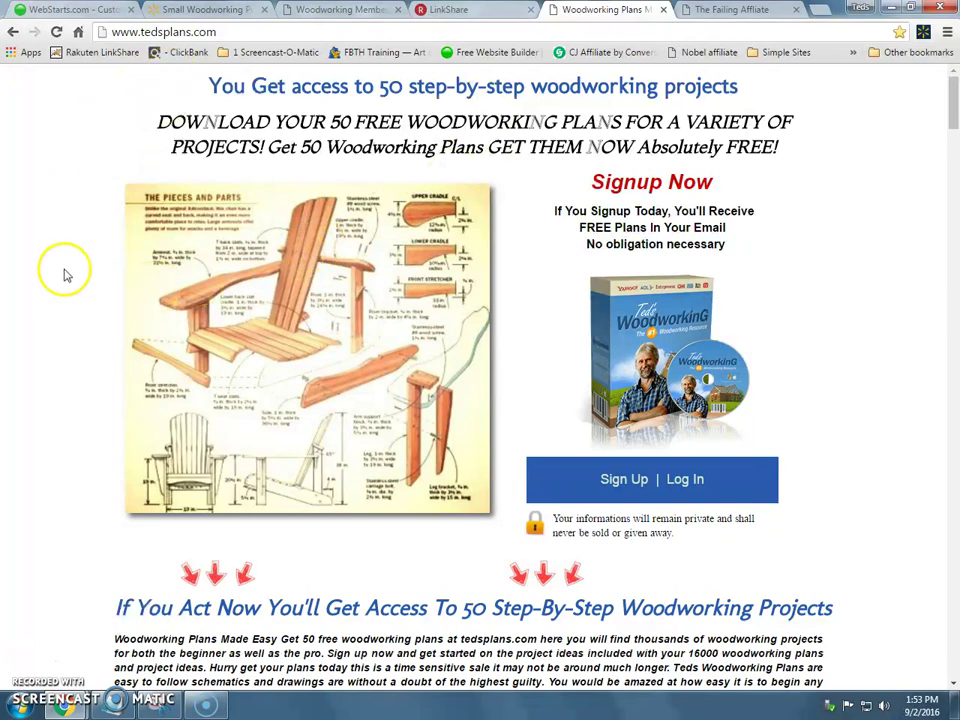
scroll(65, 276, "down", 12)
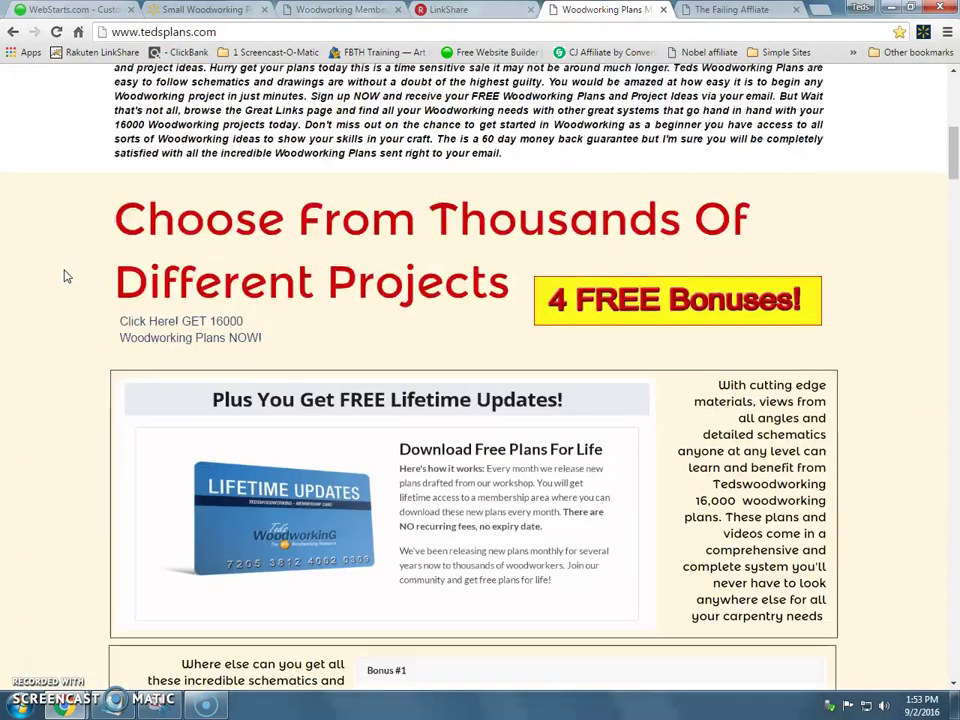
scroll(65, 276, "down", 17)
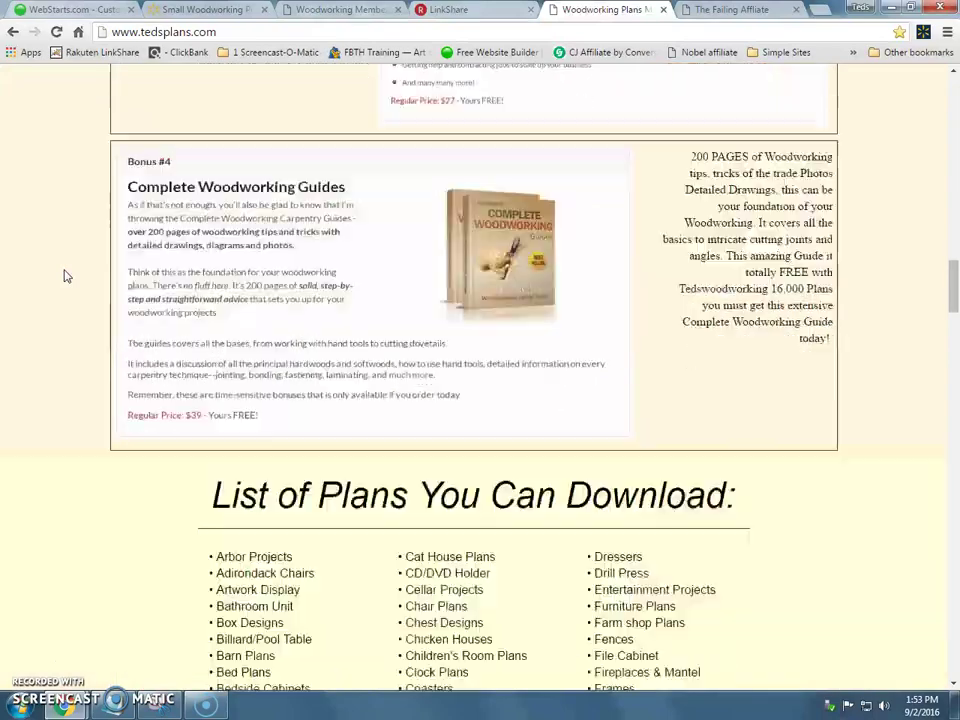
scroll(65, 276, "down", 10)
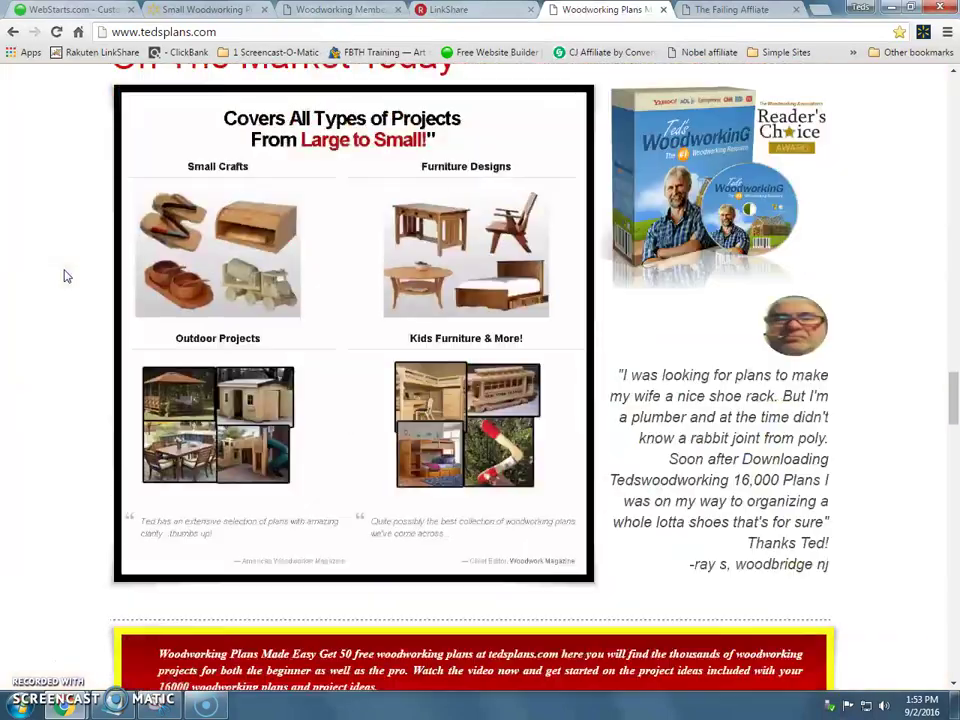
scroll(65, 276, "down", 14)
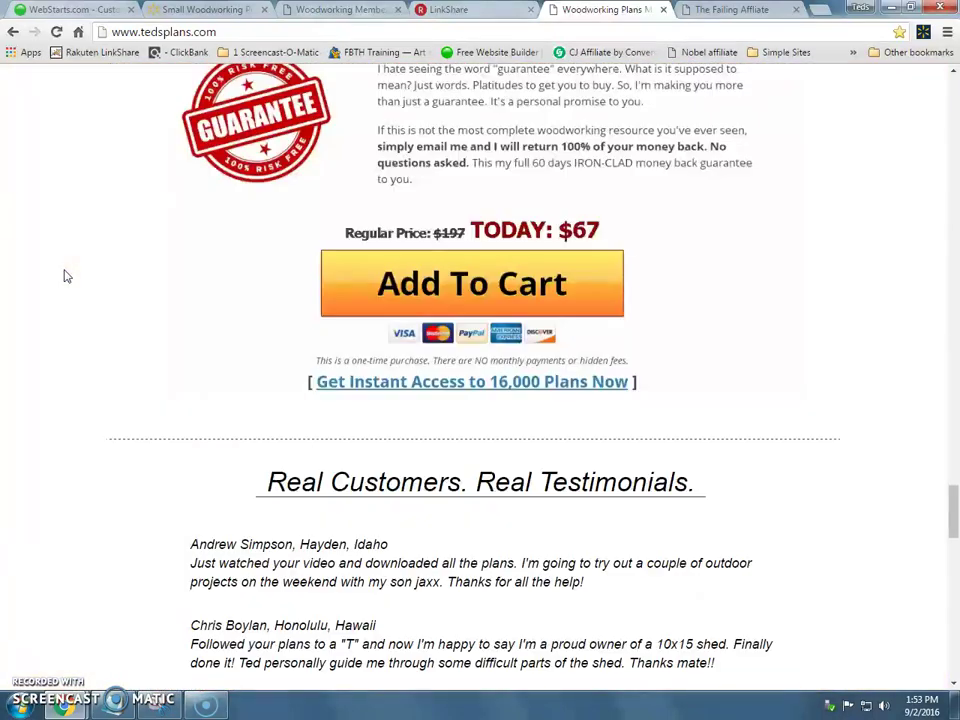
scroll(65, 276, "down", 12)
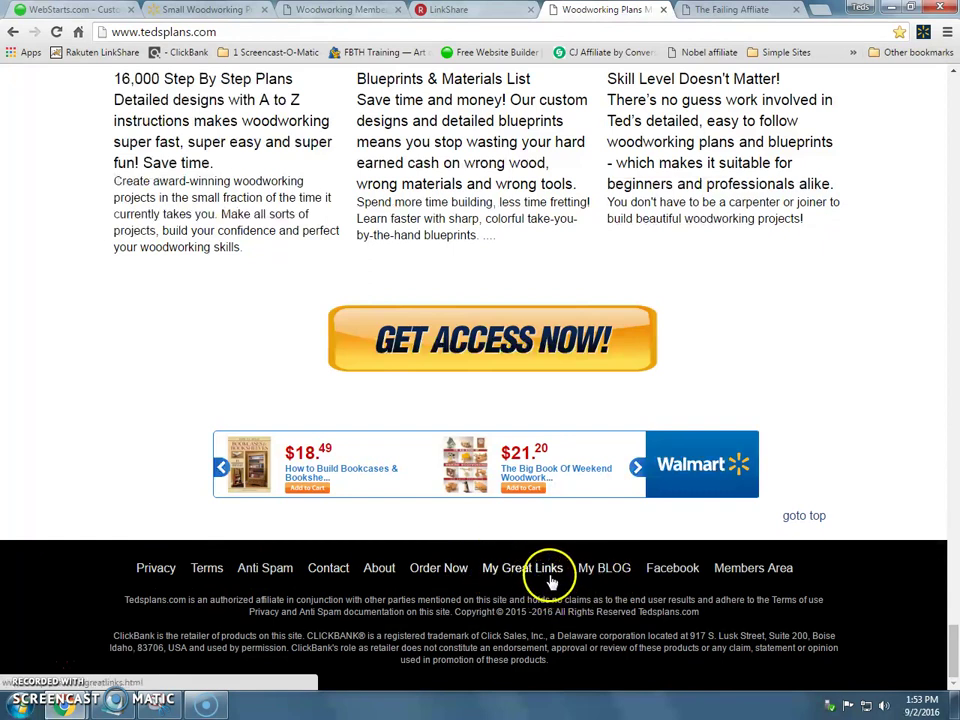
Step: Visit the Members Area from the footer and bring up the already open Woodworking Members Only page at its header
left_click(753, 570)
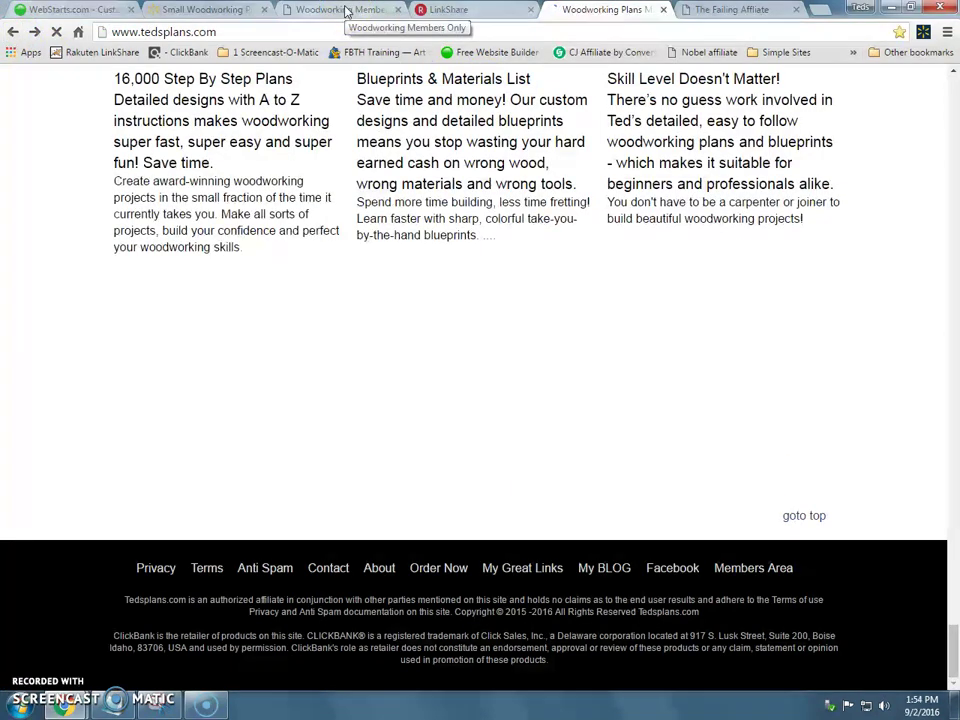
left_click(345, 10)
scroll(120, 356, "up", 15)
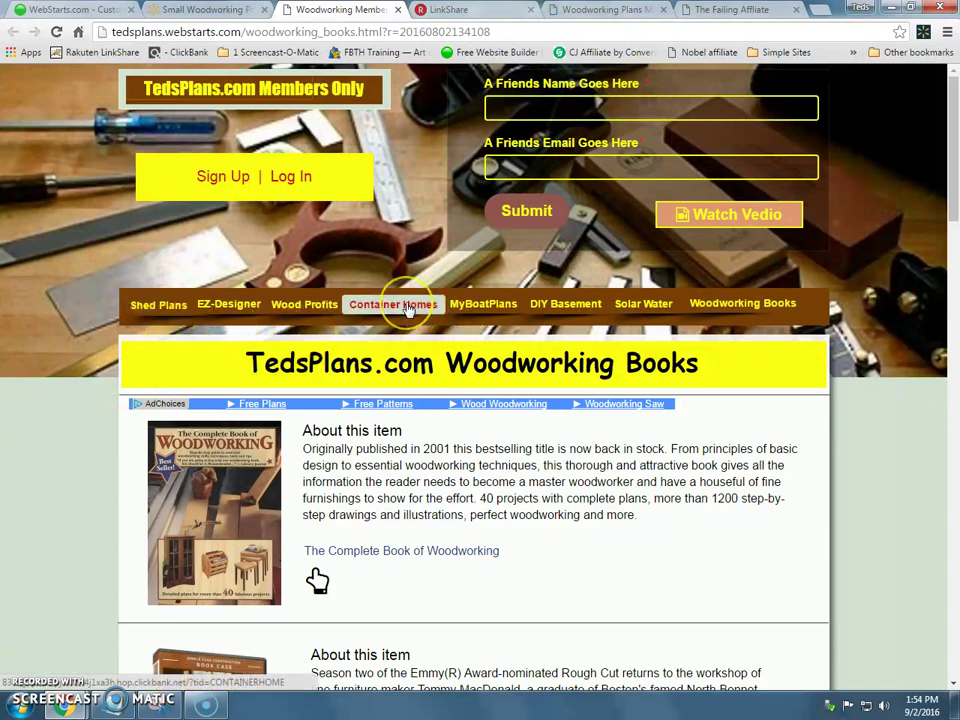
Step: Follow the MyBoatPlans link, look over its sales page, and close that site again
left_click(468, 306)
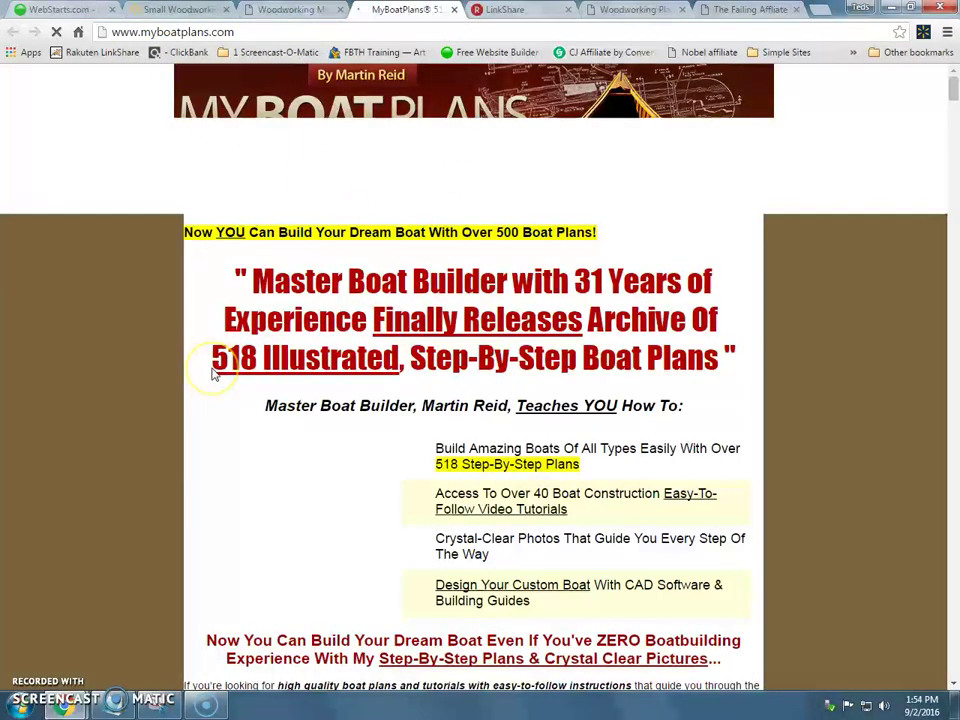
scroll(213, 372, "down", 2)
scroll(213, 372, "up", 2)
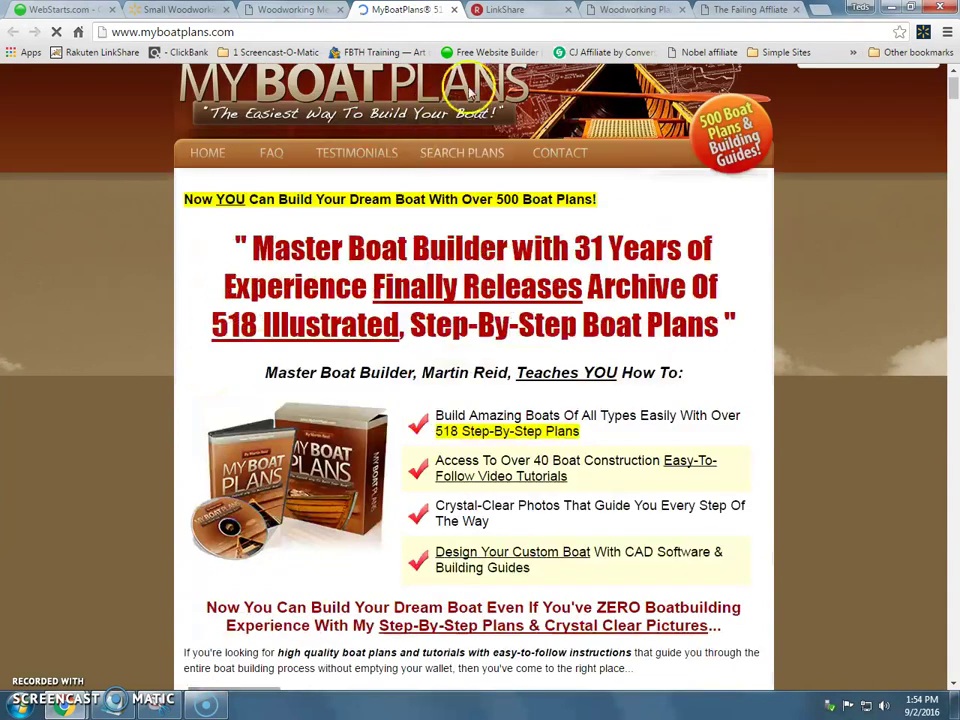
left_click(453, 12)
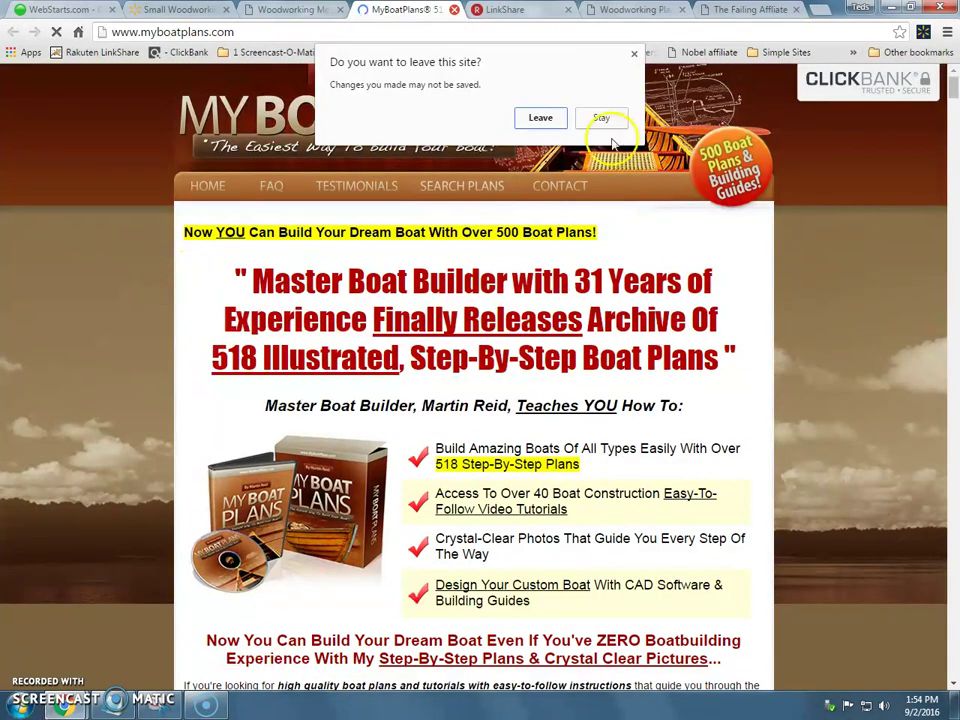
left_click(547, 119)
Step: Examine the list of books on the TedsPlans.com Woodworking Books page down to The Big Book Of Weekend Woodworking
scroll(100, 415, "down", 3)
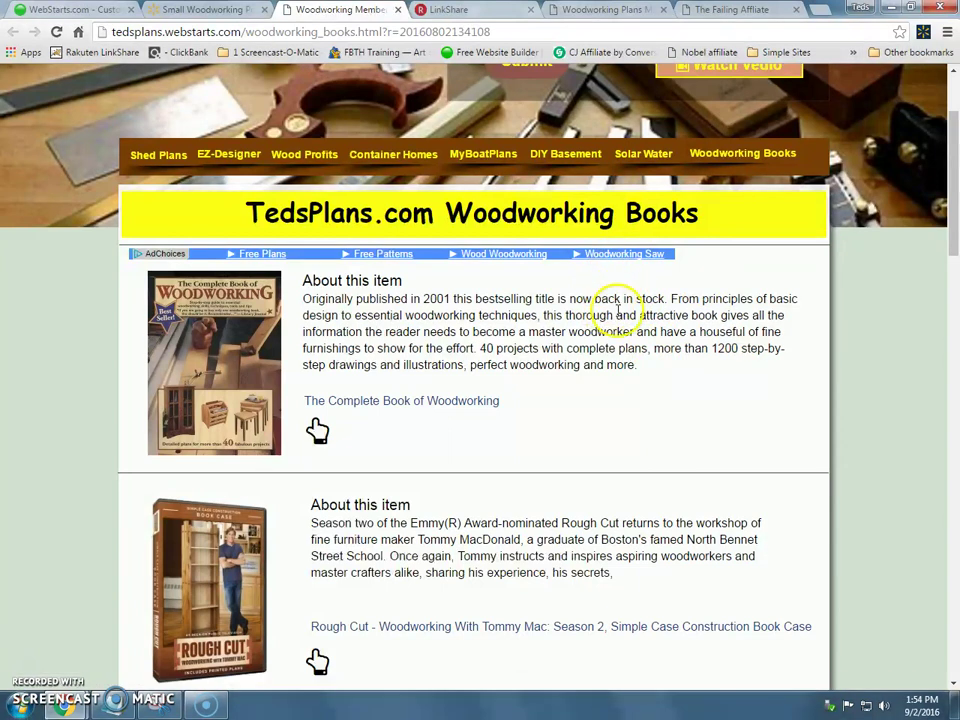
scroll(618, 308, "down", 3)
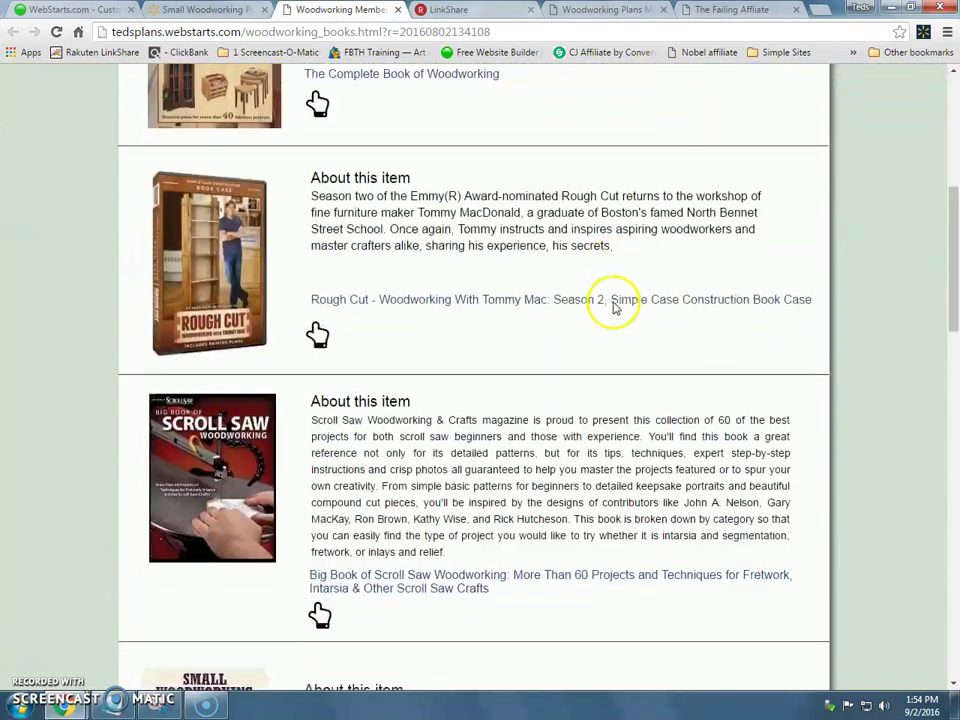
scroll(615, 308, "down", 6)
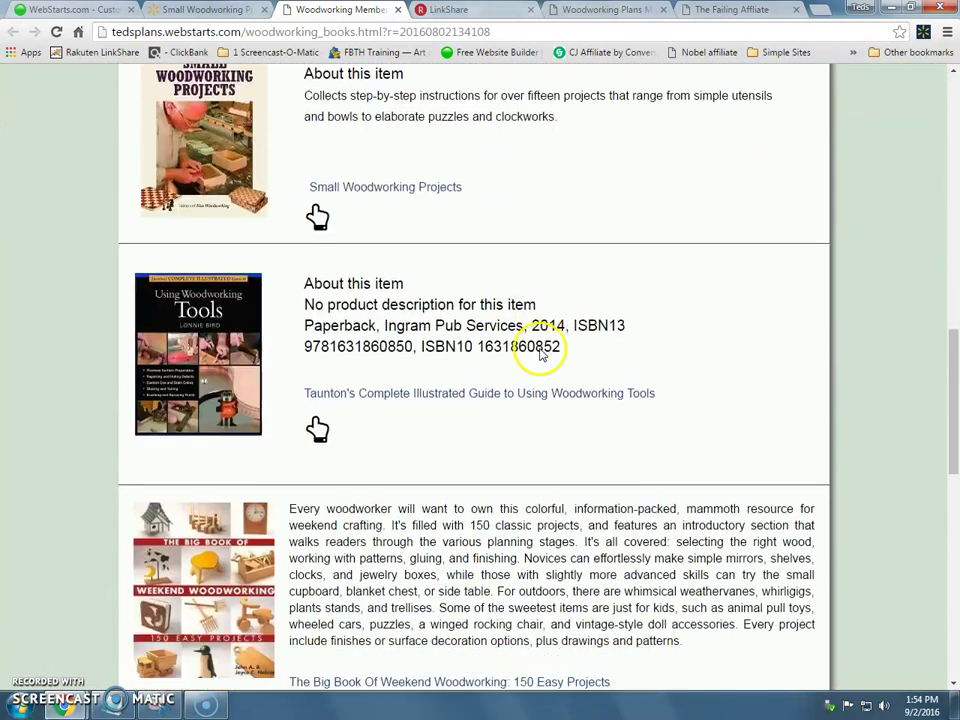
scroll(536, 343, "down", 3)
scroll(529, 321, "up", 2)
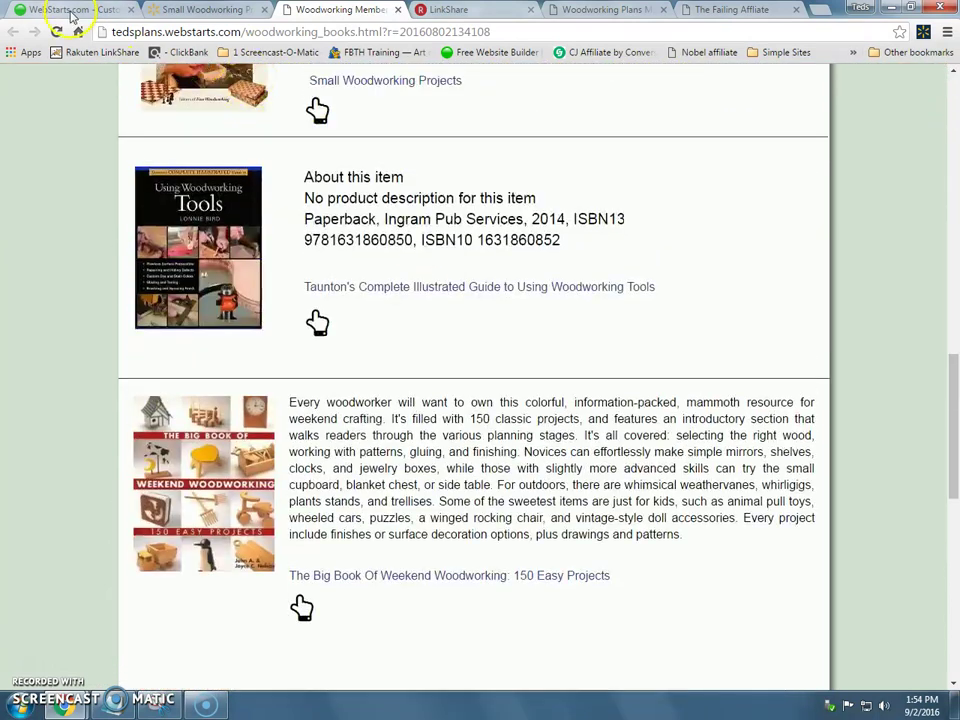
Step: In the WebStarts editor, place a copy of the pointing-hand icon in the empty section below The Big Book Of Weekend Woodworking entry
left_click(72, 17)
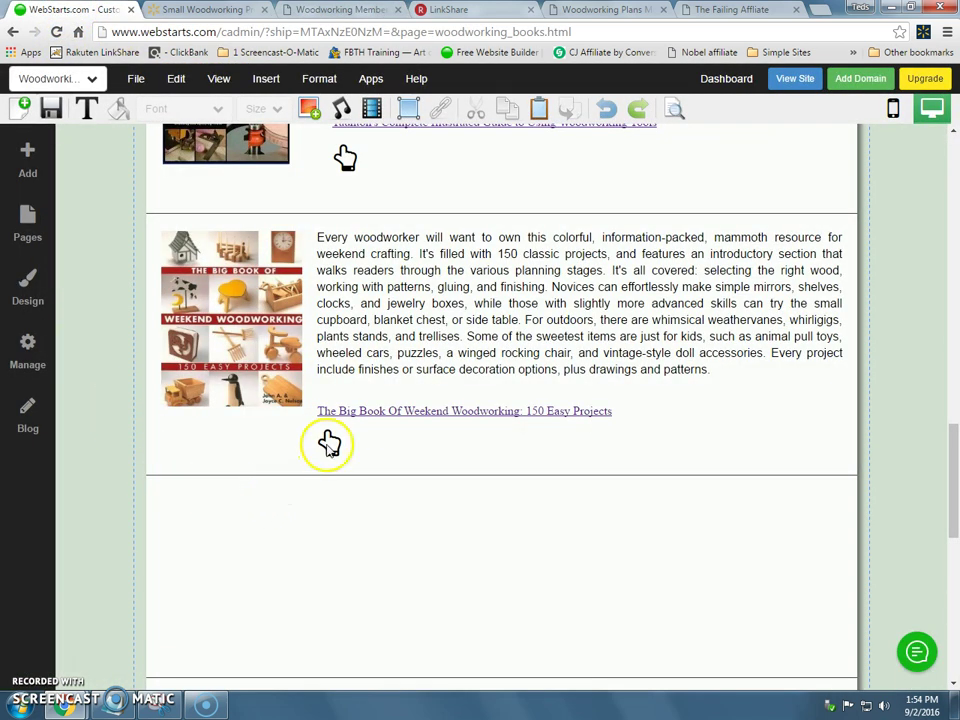
left_click(329, 444)
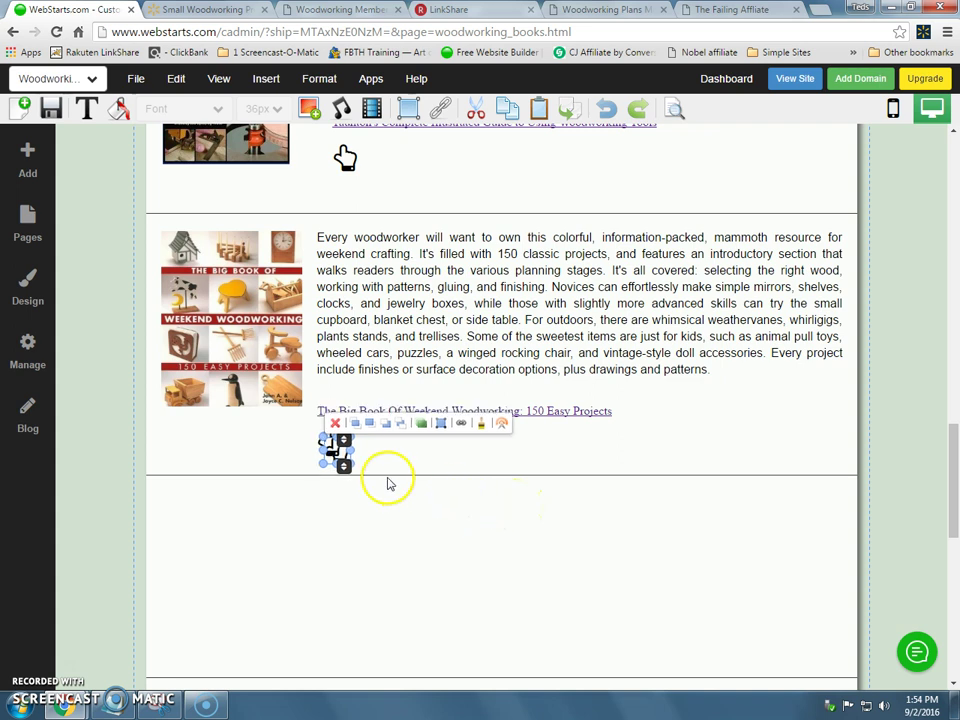
left_click_drag(336, 443, 334, 594)
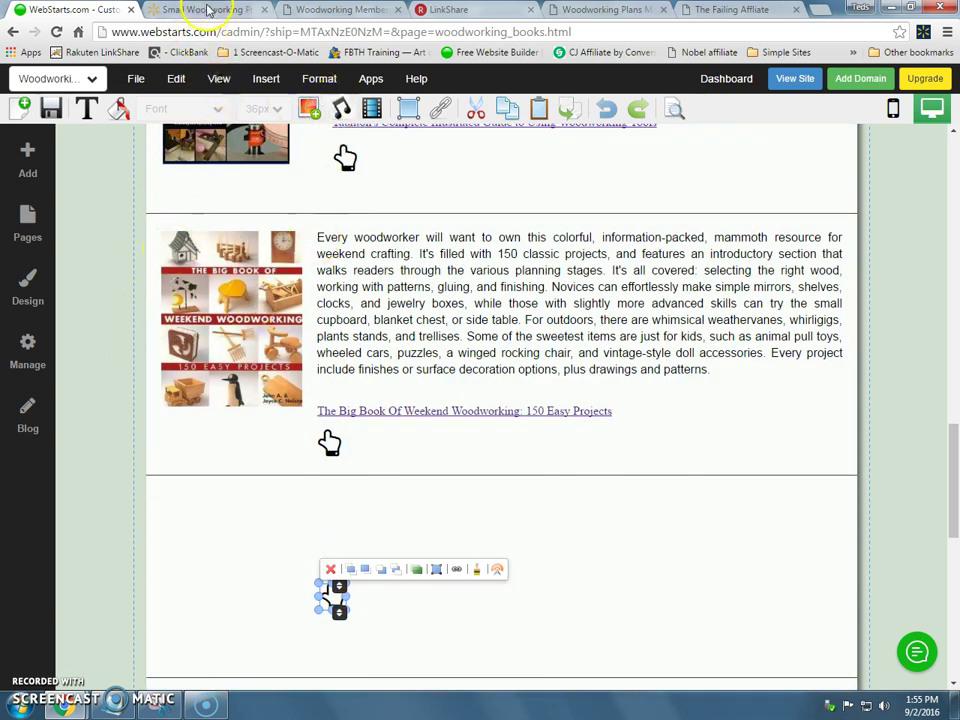
Step: Look at the LinkShare product results and the Walmart product page for Small Woodworking Projects
left_click(440, 10)
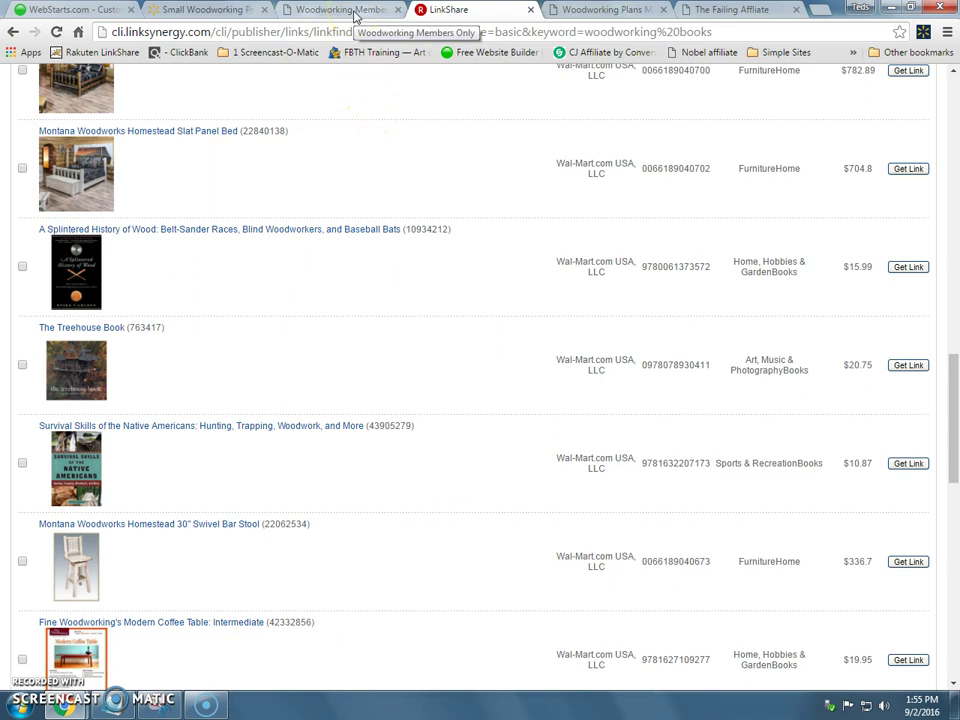
left_click(222, 14)
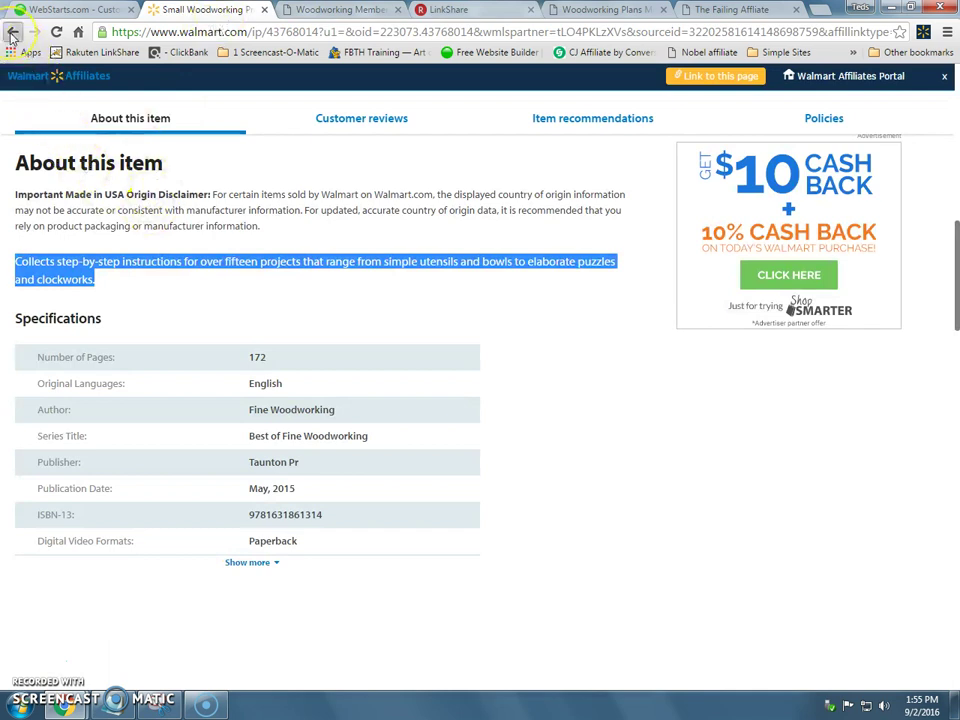
scroll(44, 128, "up", 10)
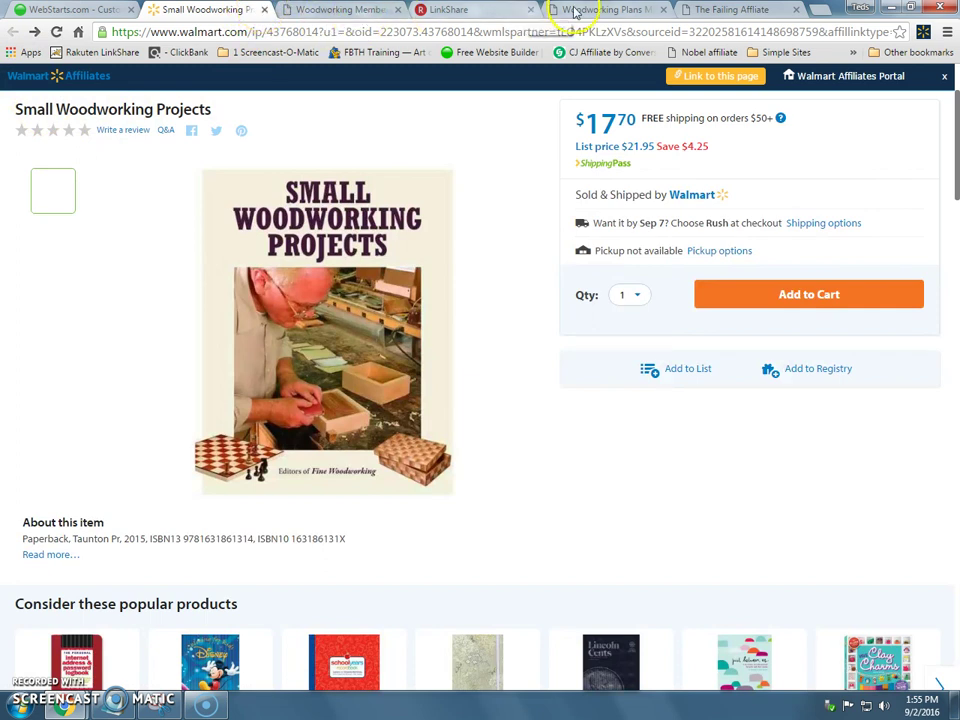
Step: Open the link details for "A Splintered History of Wood" in the LinkShare results and copy the cover image's address
left_click(498, 10)
scroll(407, 225, "up", 3)
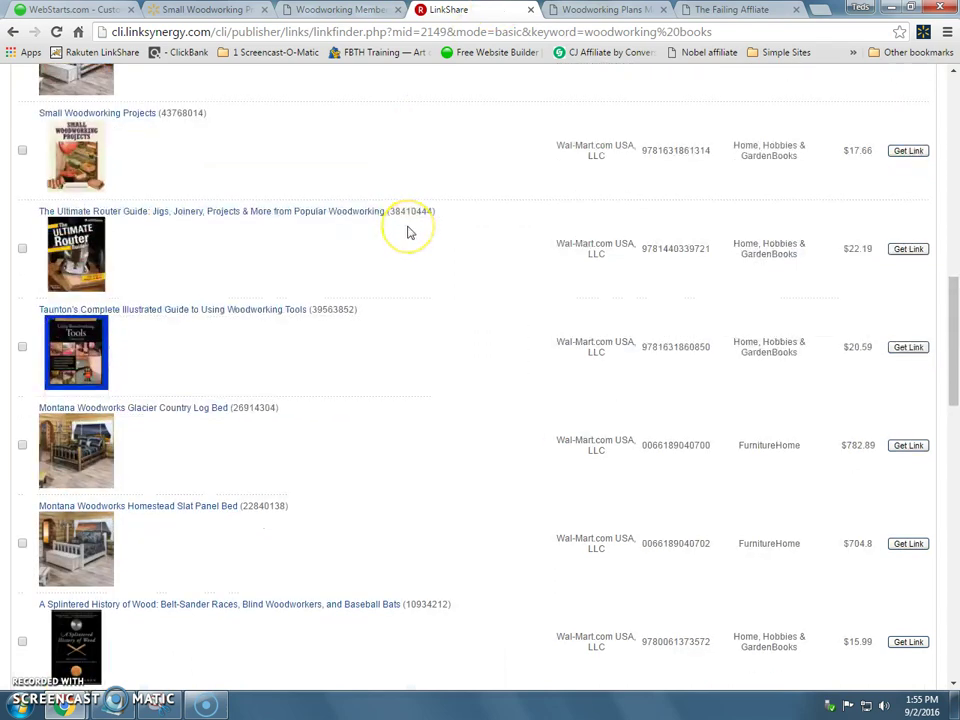
scroll(407, 235, "down", 1)
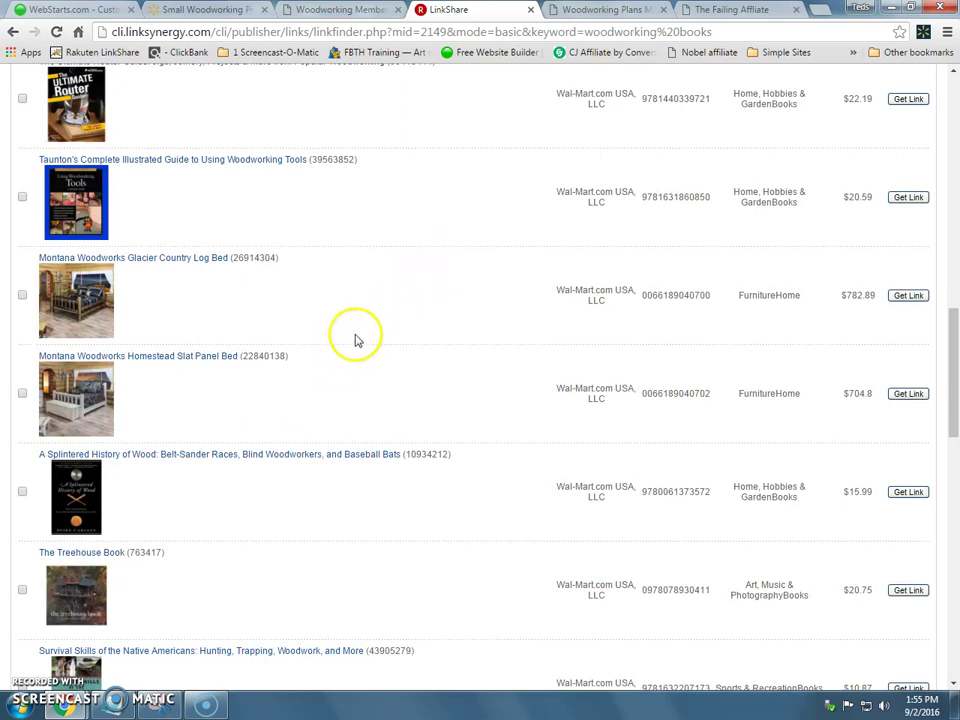
scroll(356, 340, "down", 1)
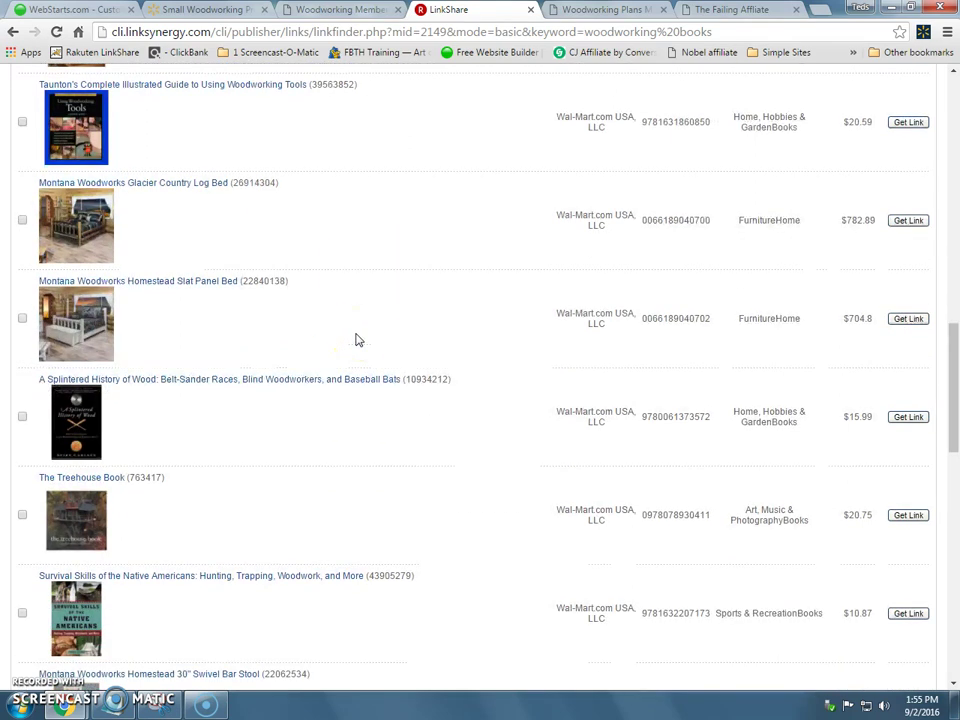
left_click(85, 432)
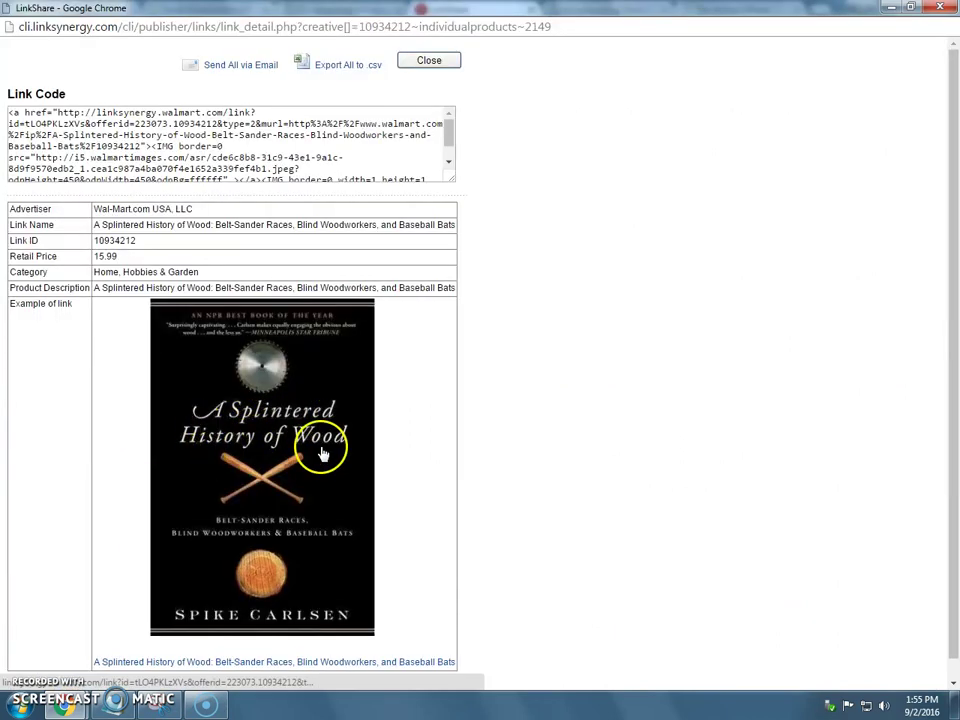
right_click(278, 420)
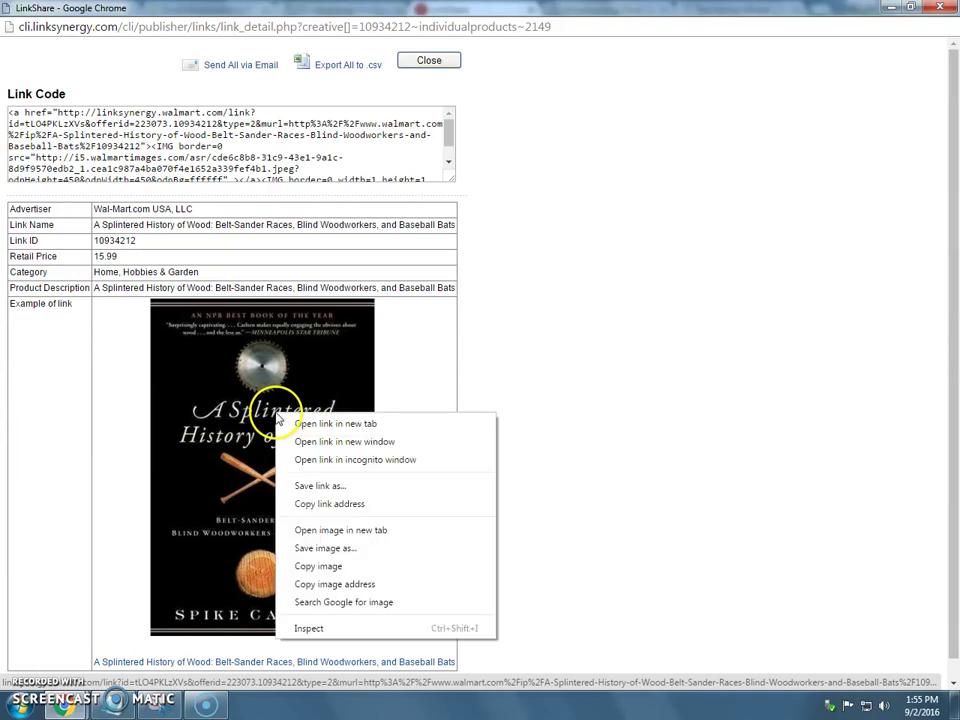
left_click(366, 584)
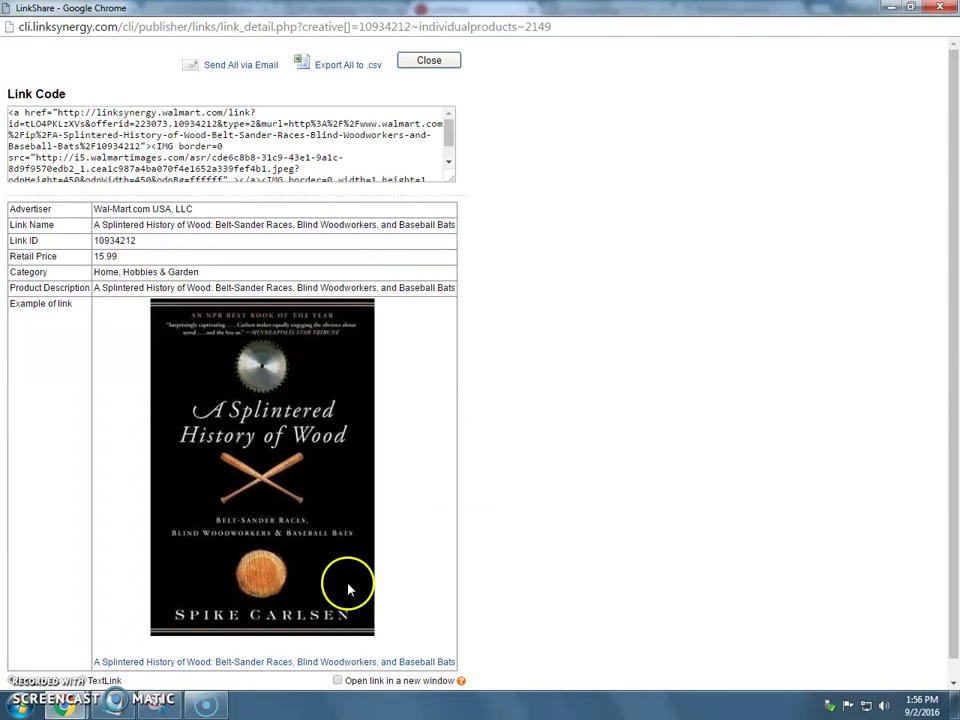
Step: Return to the woodworking books page in the WebStarts editor, deselect the hand icon, and open the My Images gallery for inserting an image
mouse_move(64, 705)
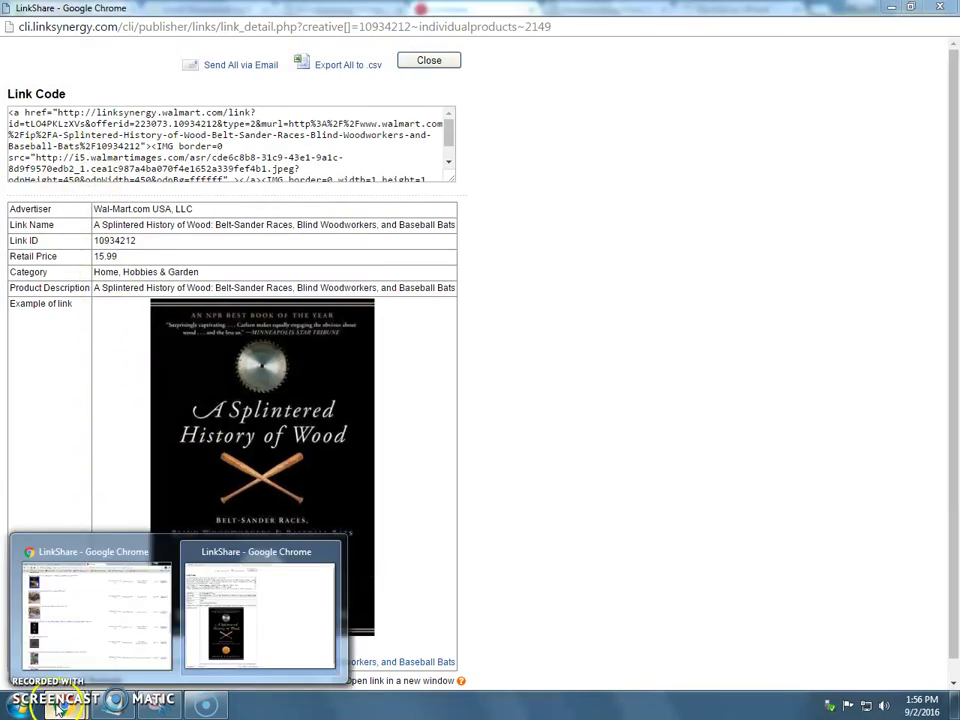
left_click(90, 604)
left_click(75, 9)
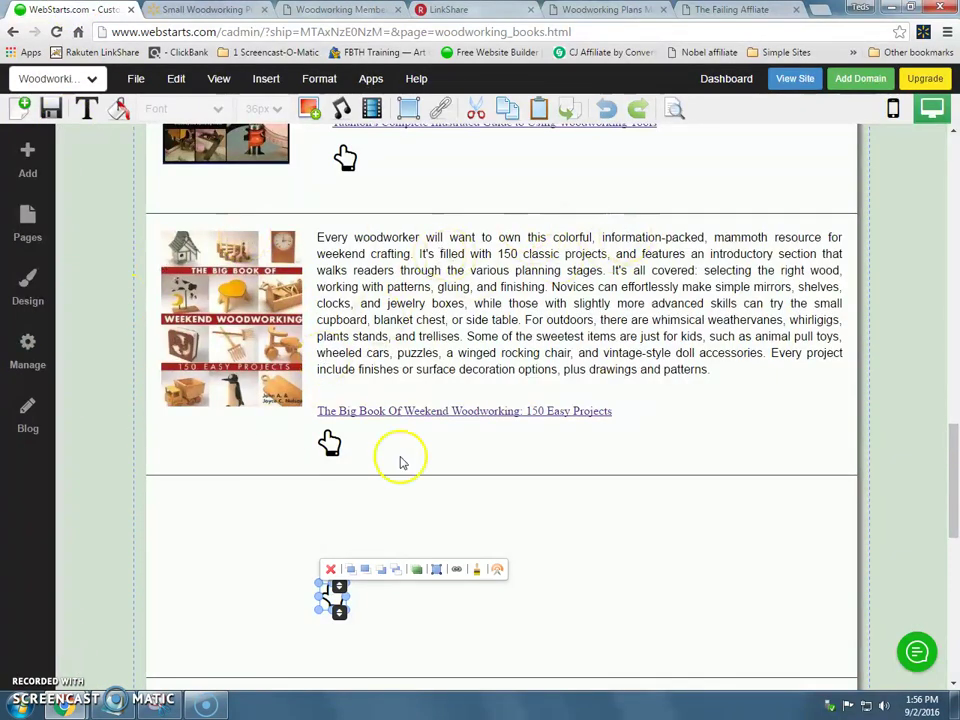
left_click(446, 506)
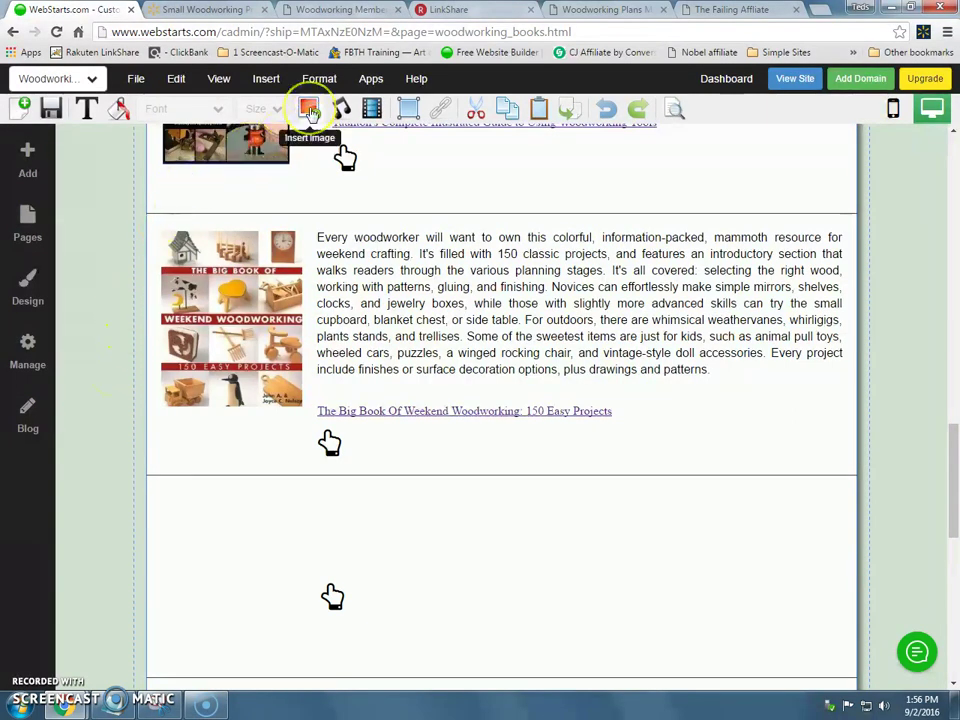
left_click(312, 112)
left_click(297, 222)
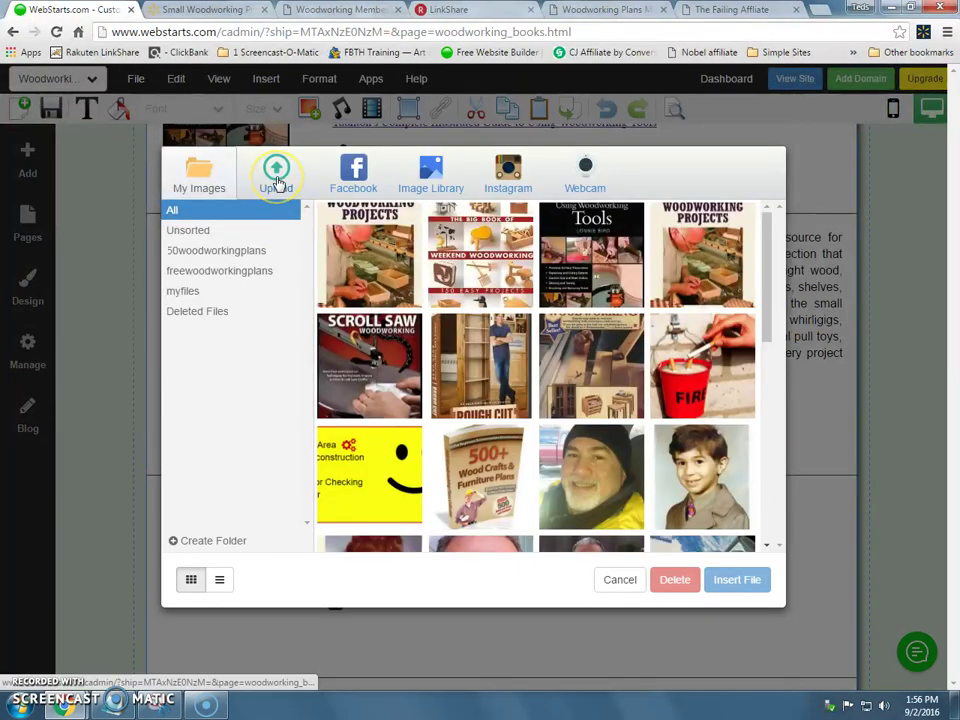
Step: Preview the first Small Woodworking Projects cover in the image gallery and move that duplicate to the trash
mouse_move(386, 257)
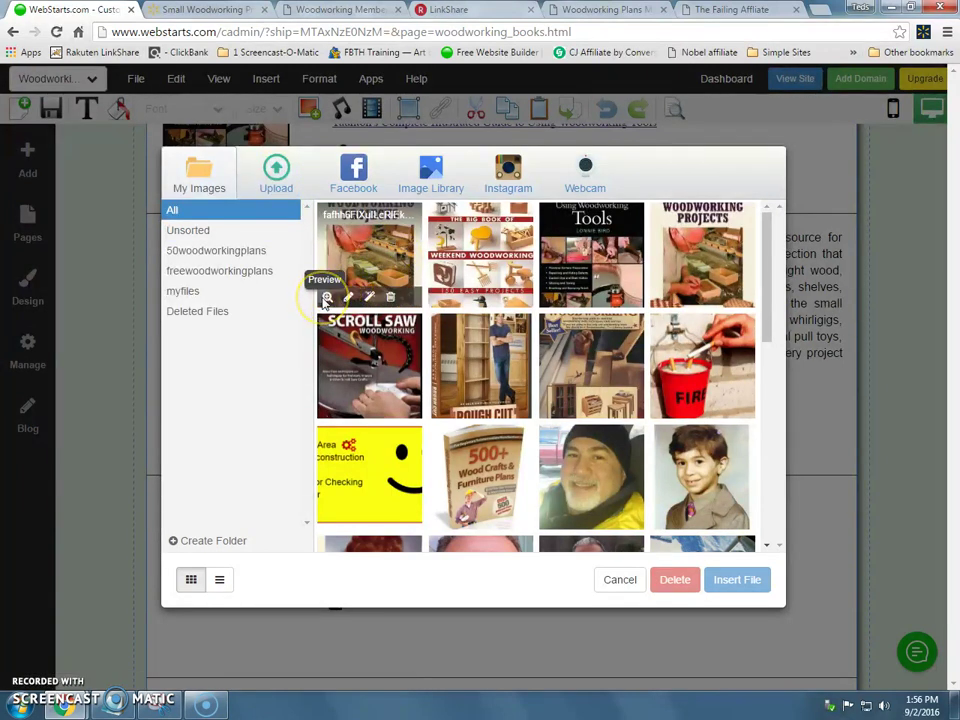
left_click(326, 299)
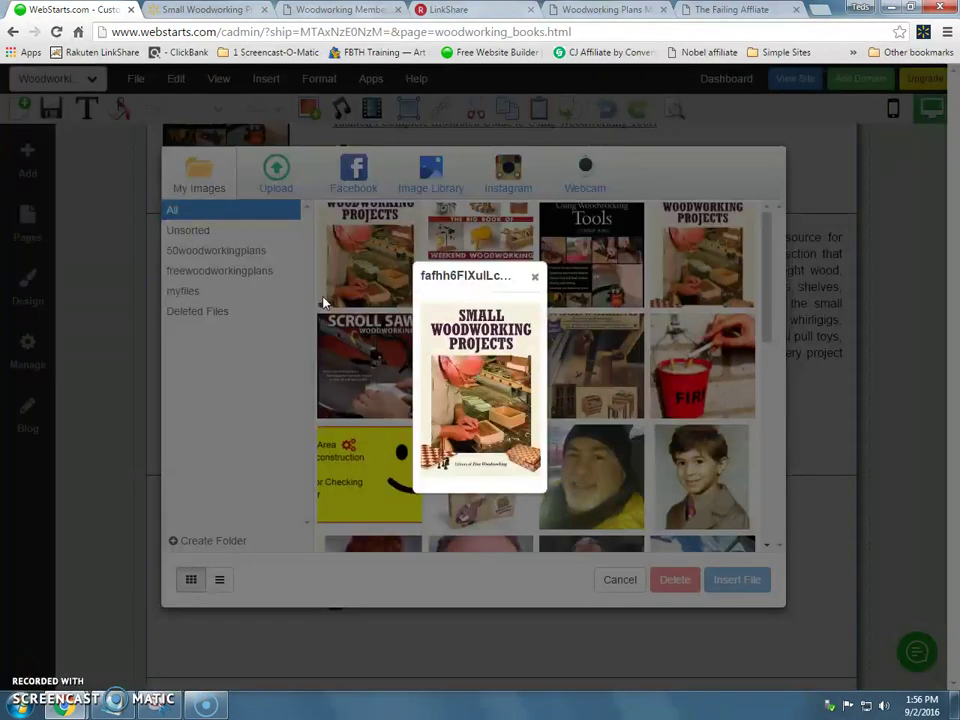
left_click(535, 280)
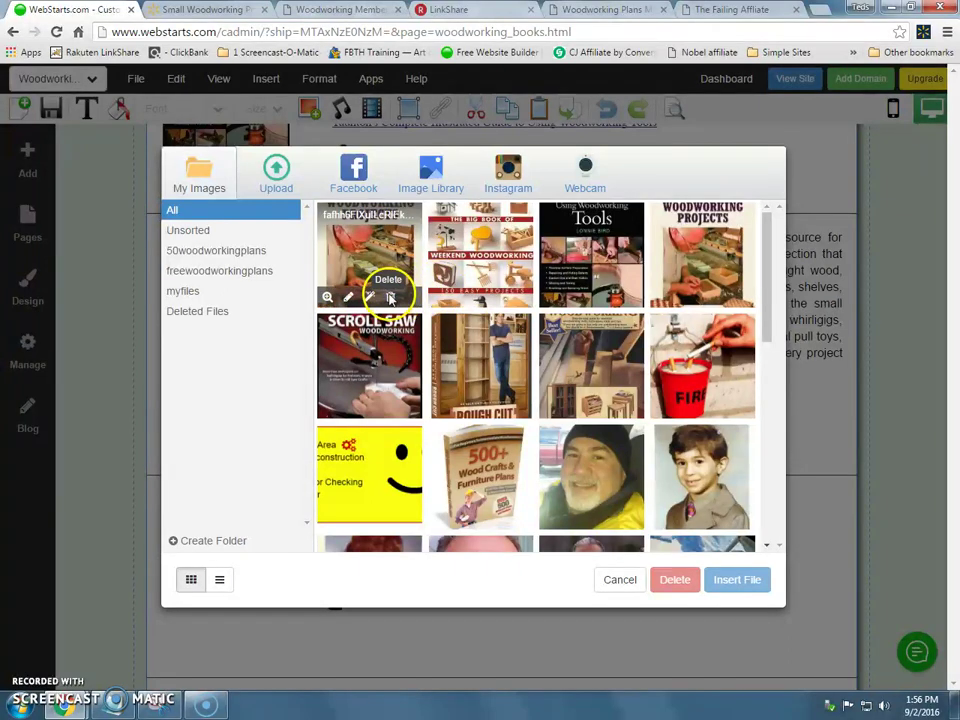
left_click(390, 298)
left_click(507, 450)
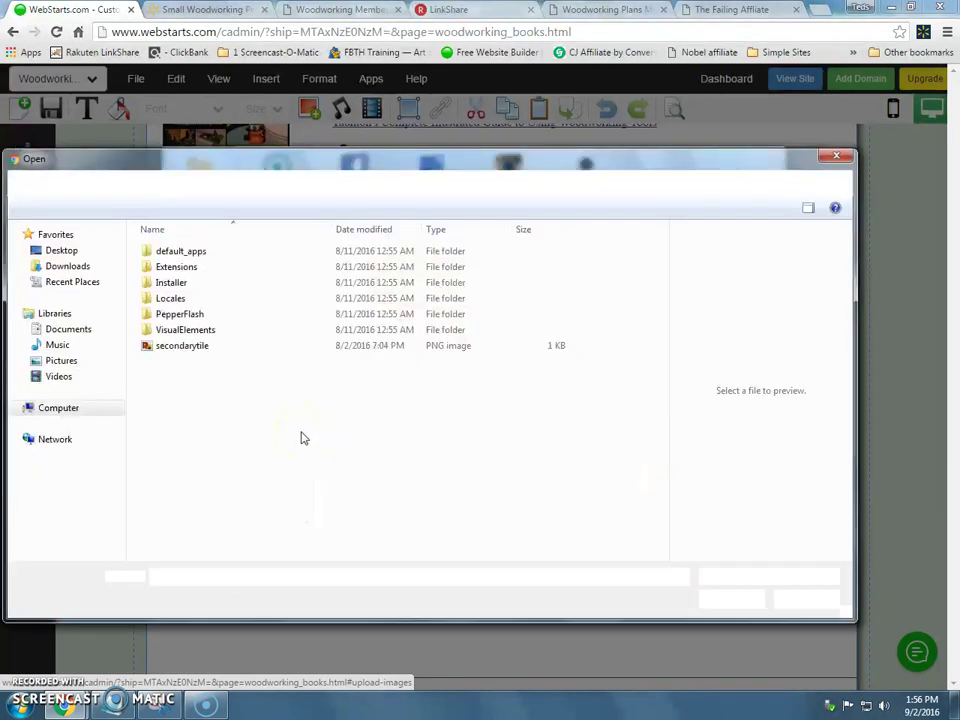
Step: Upload the cover from the copied Walmart image address, pasted as the file name and trimmed to end at ".jpeg"
right_click(218, 575)
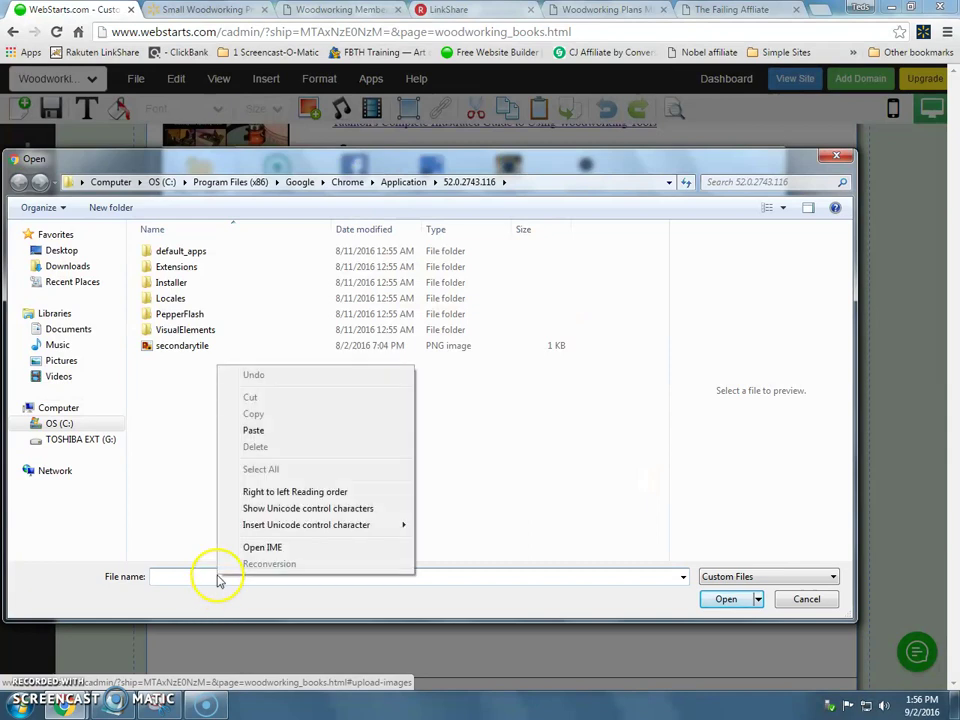
left_click(280, 440)
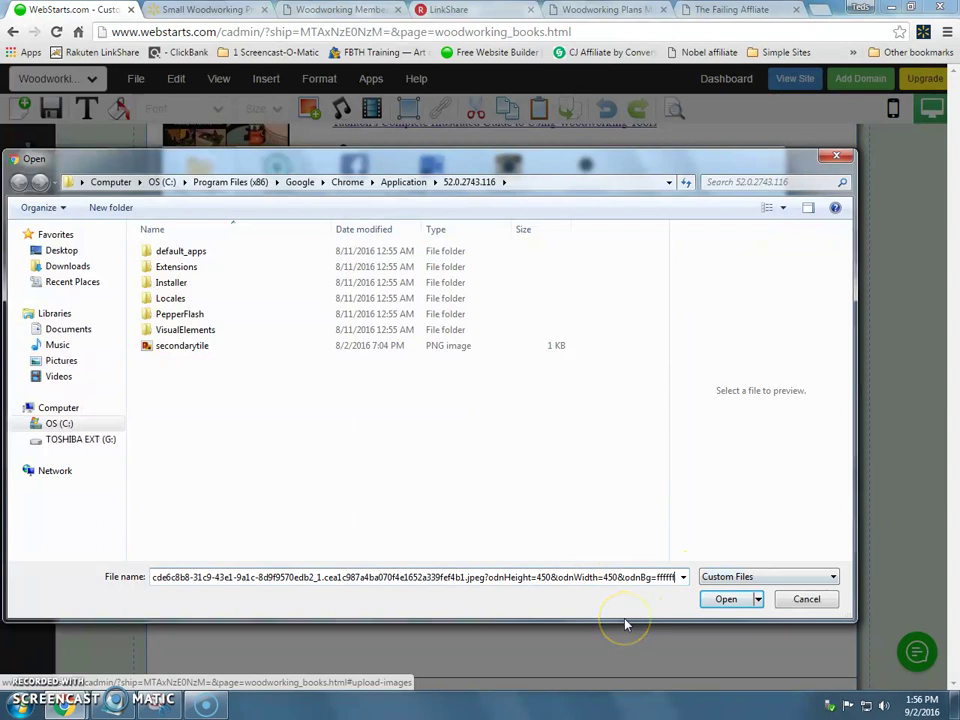
key("Left")
key("Left")
key("Left")
key("Left")
key("Left")
key("Left")
key("Left")
key("Left")
key("Left")
key("Left")
key("Left")
key("Left")
key("Left")
key("Left")
key("Left")
key("Left")
key("Left")
key("Left")
key("Left")
key("Left")
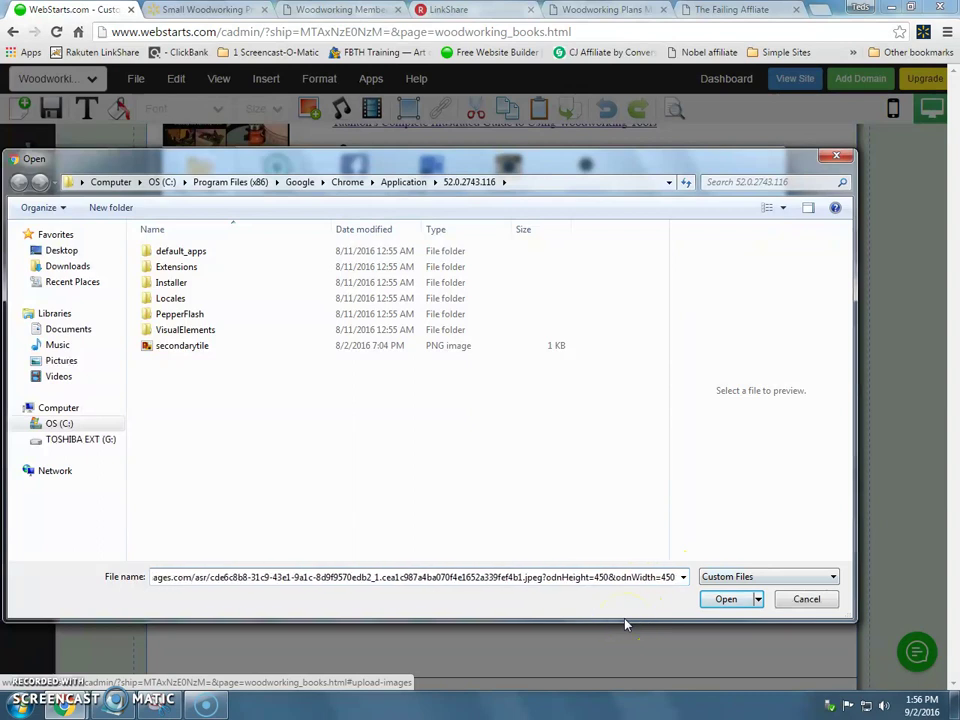
key("Left")
key("Left")
key("Left")
key("Left")
key("Left")
key("Left")
key("Left")
key("Left")
key("Left")
key("Left")
key("Left")
key("Left")
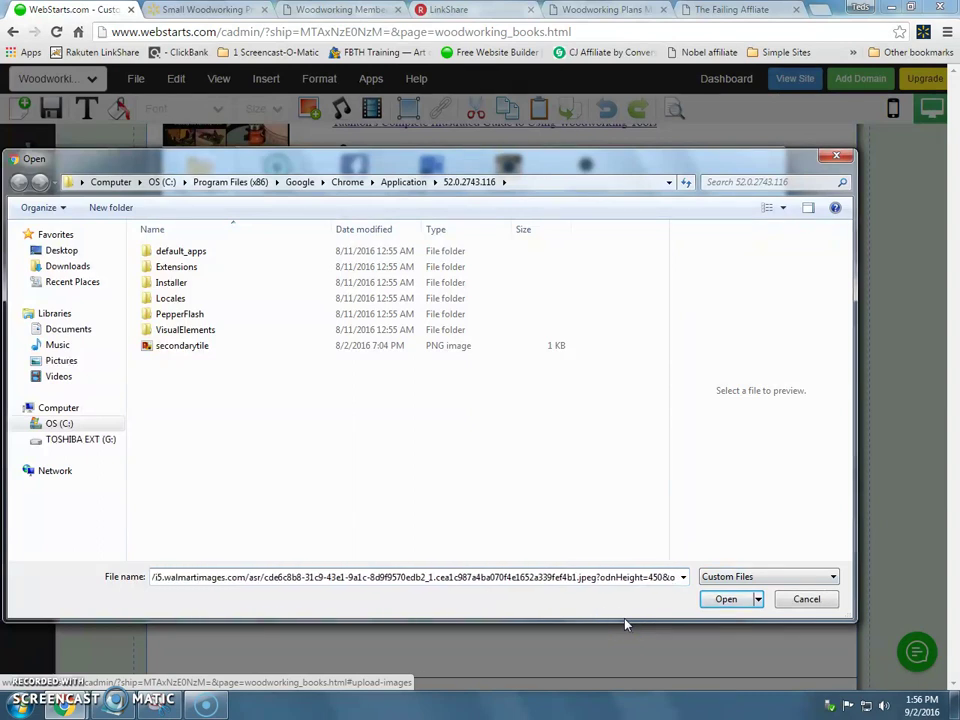
key("Left")
key("Left")
key("Left")
key("Left")
key("Left")
key("Left")
key("Left")
key("Left")
key("Left")
key("Left")
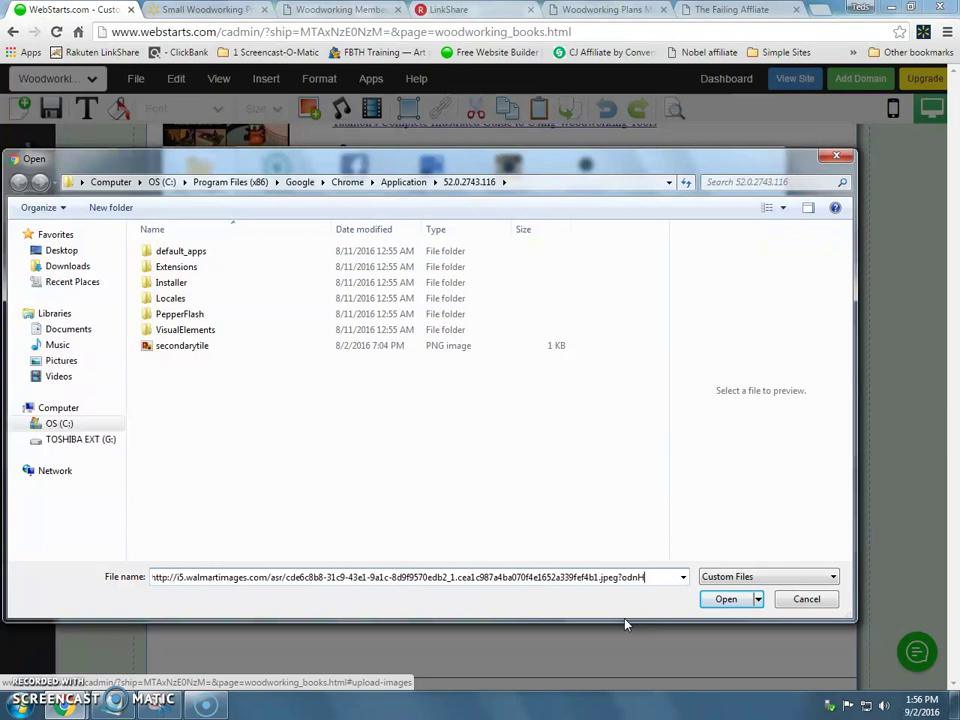
key("BackSpace")
key("BackSpace")
key("BackSpace")
key("BackSpace")
key("BackSpace")
left_click(718, 601)
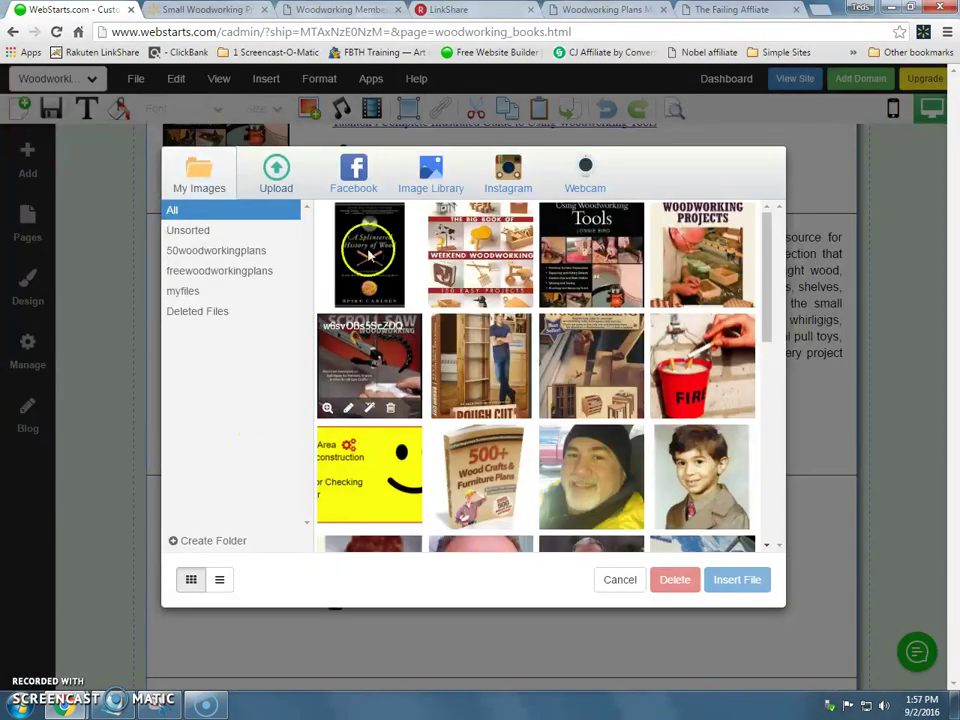
Step: Preview the uploaded "A Splintered History of Wood" cover and crop away its white side margins in the photo editor
mouse_move(344, 298)
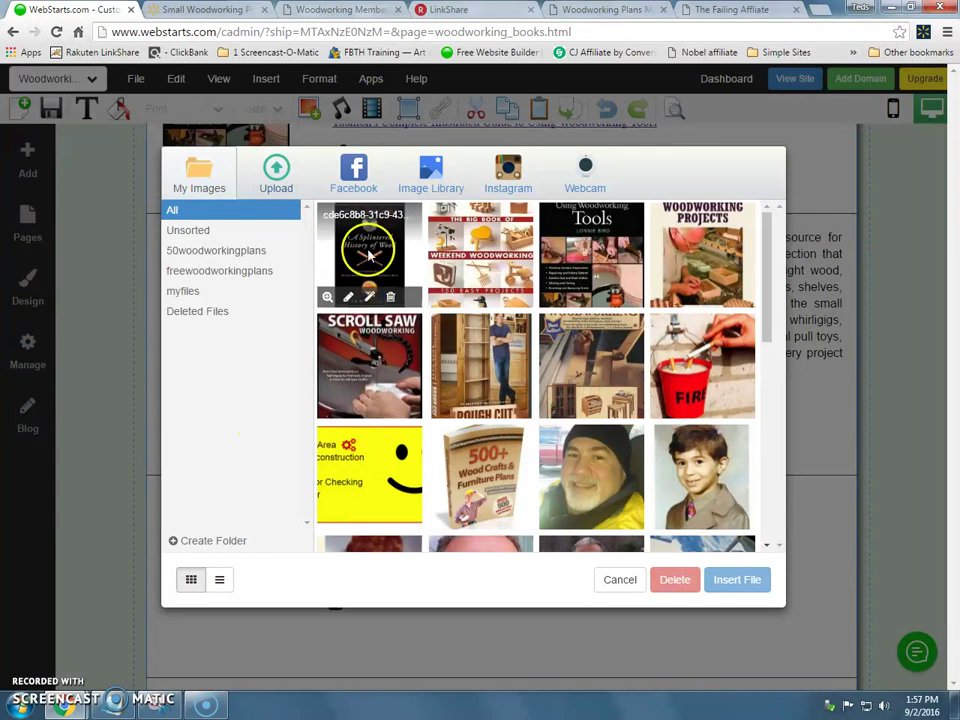
left_click(329, 299)
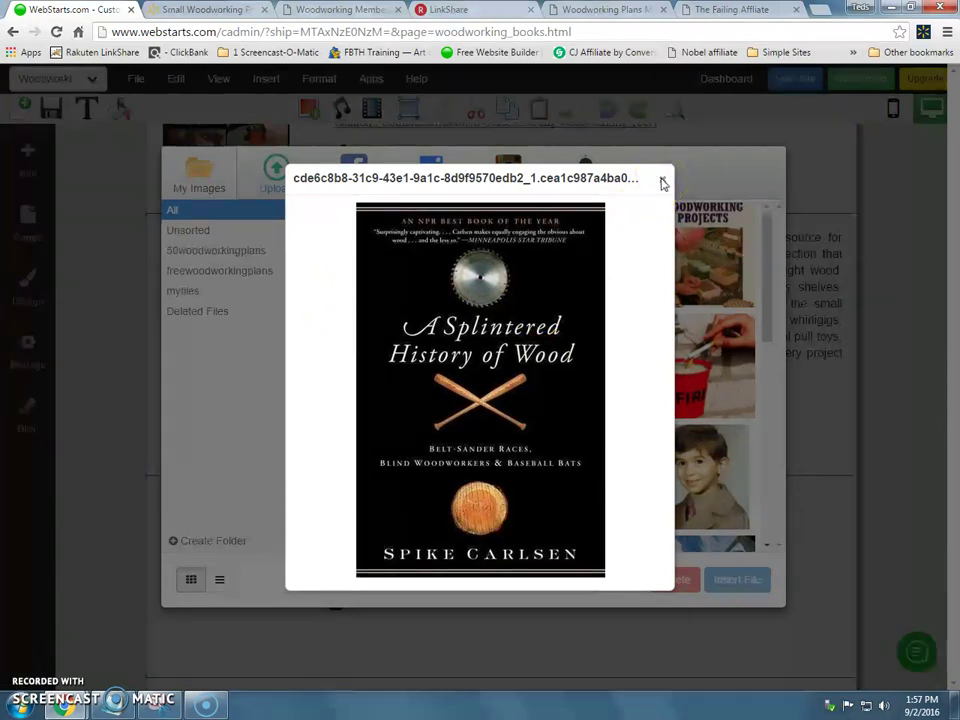
left_click(663, 182)
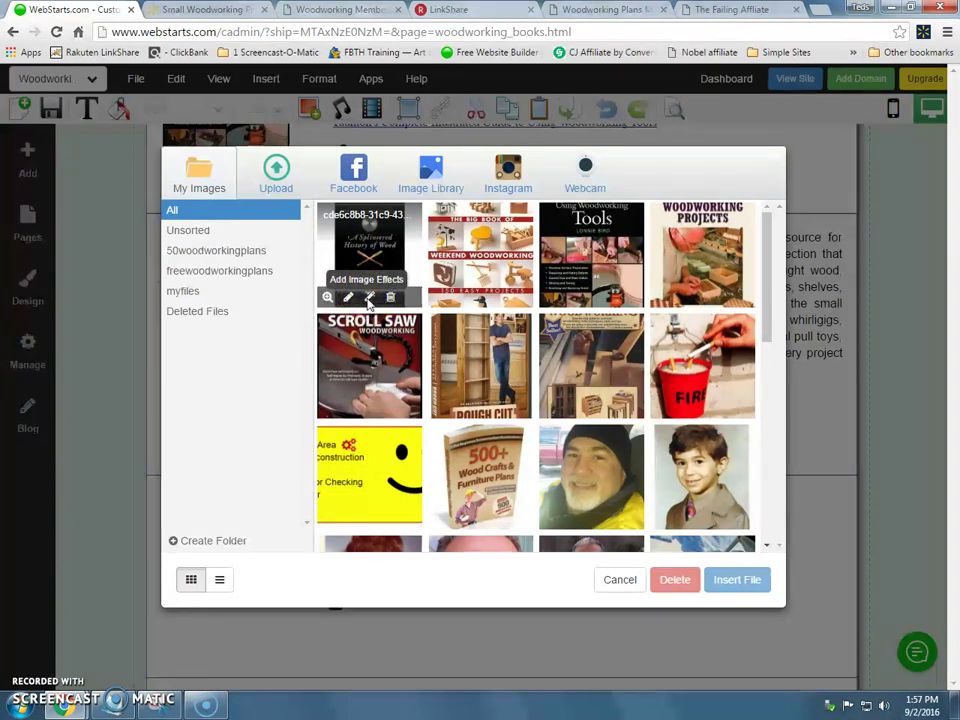
left_click(369, 300)
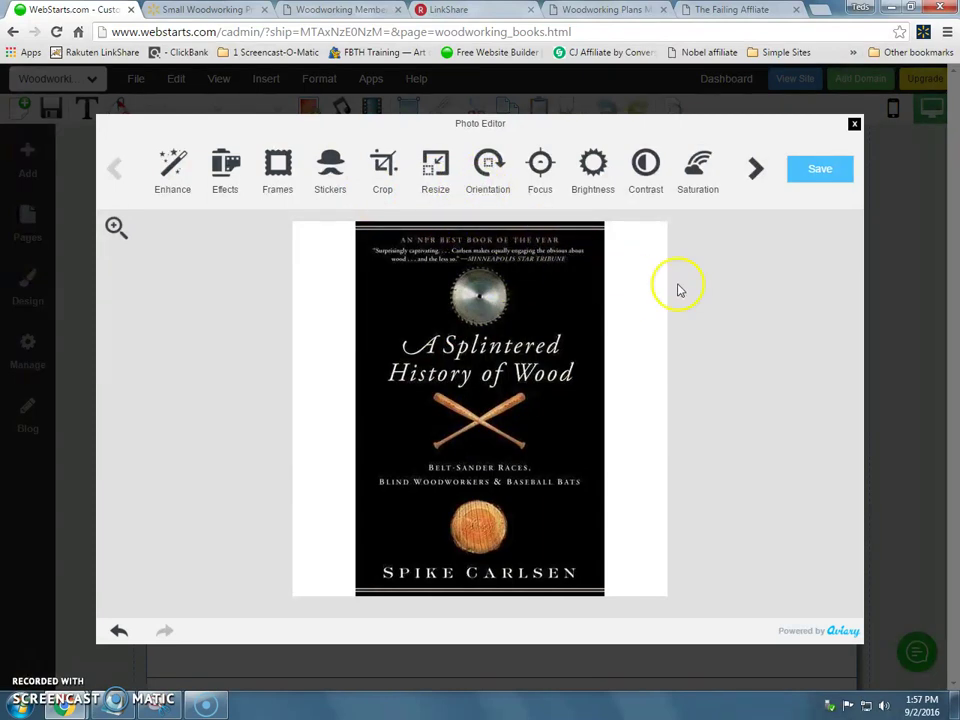
left_click(386, 170)
left_click(524, 163)
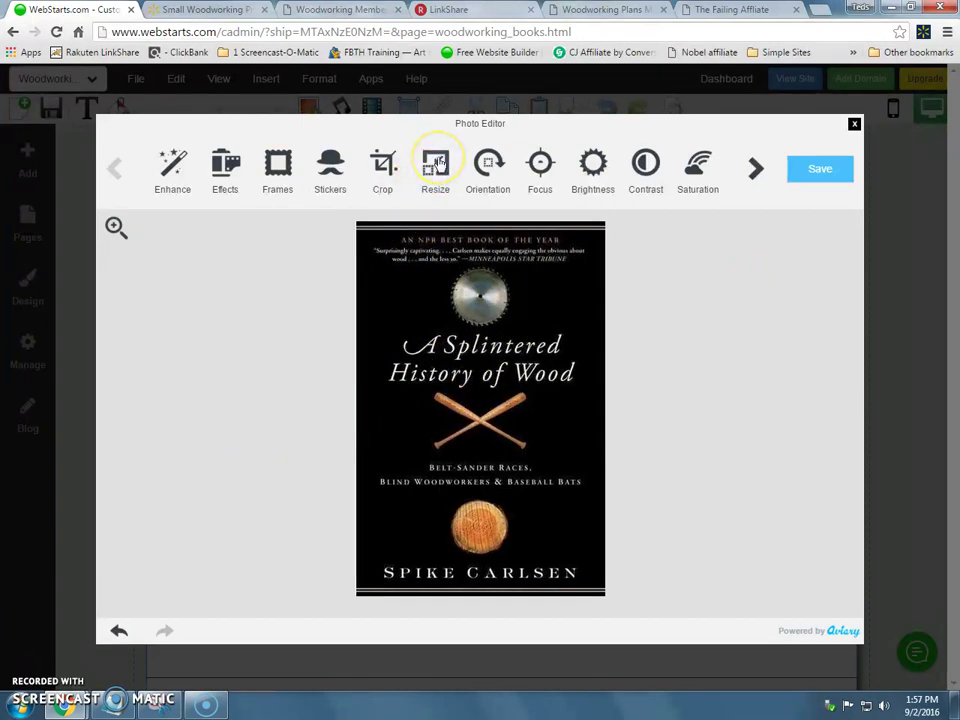
Step: Resize the cropped cover to 169 wide by 253 high and save the edited image
left_click(436, 163)
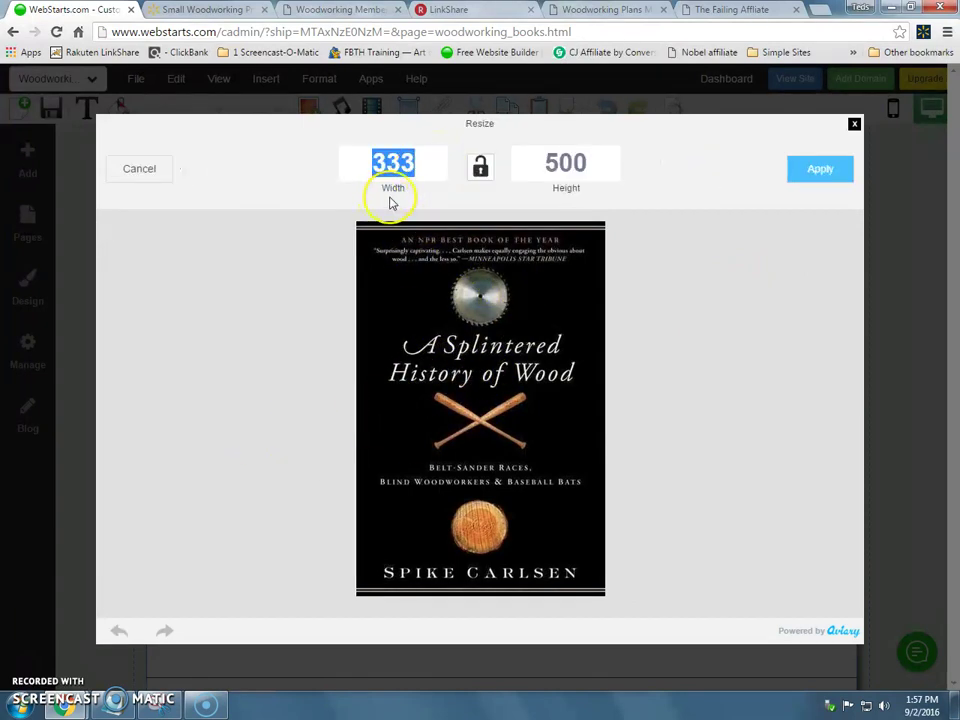
type("169")
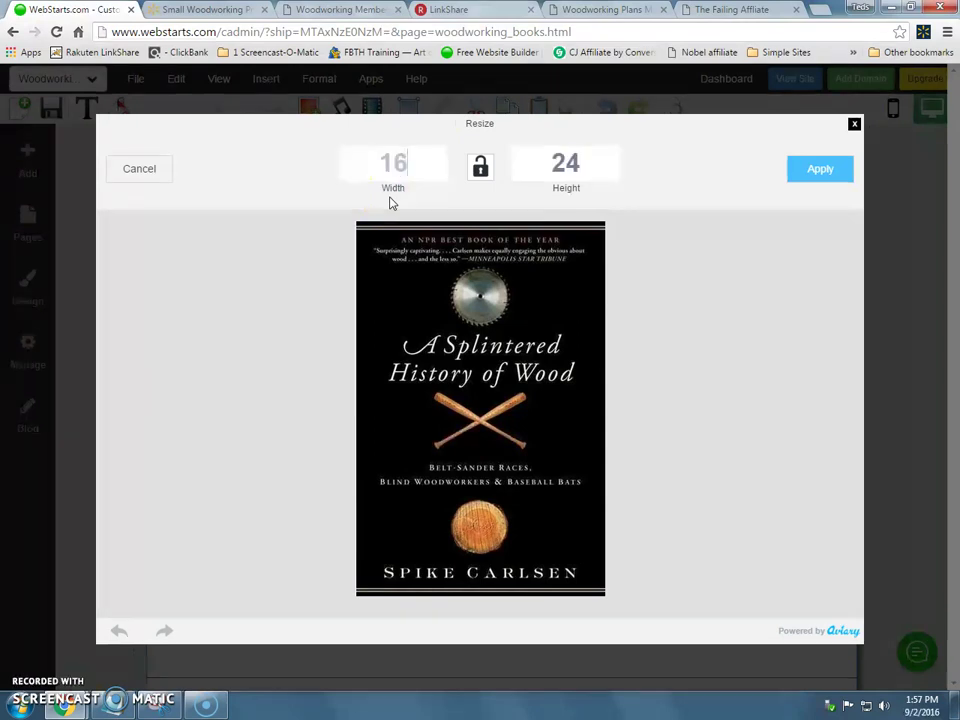
left_click(796, 170)
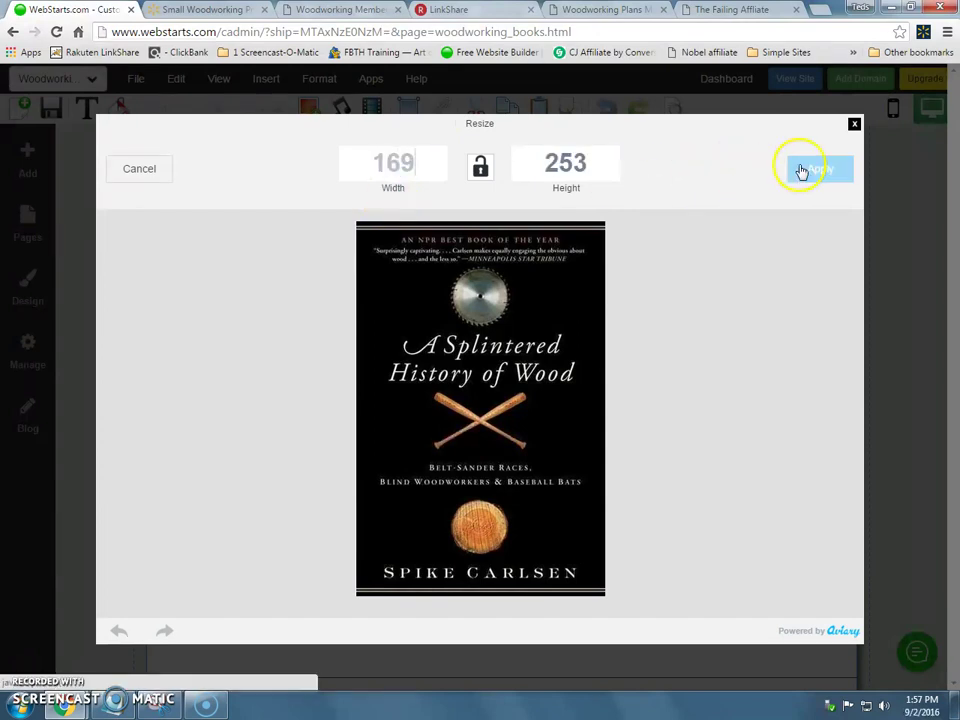
left_click(803, 171)
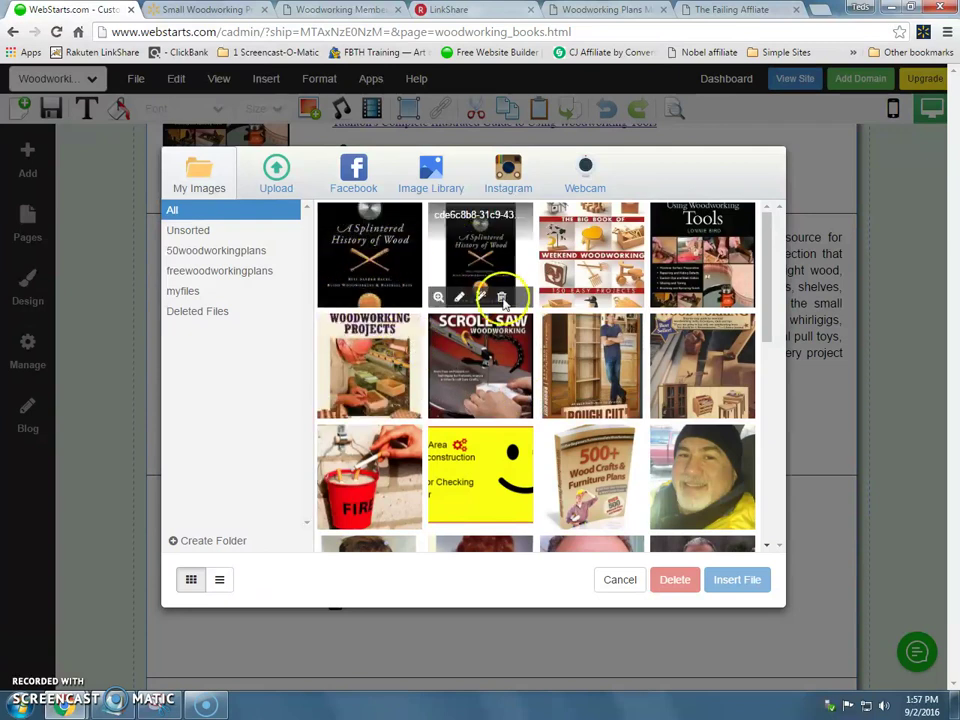
Step: Move the uncropped "A Splintered History of Wood" cover to the trash and insert the cropped version into the page
left_click(504, 301)
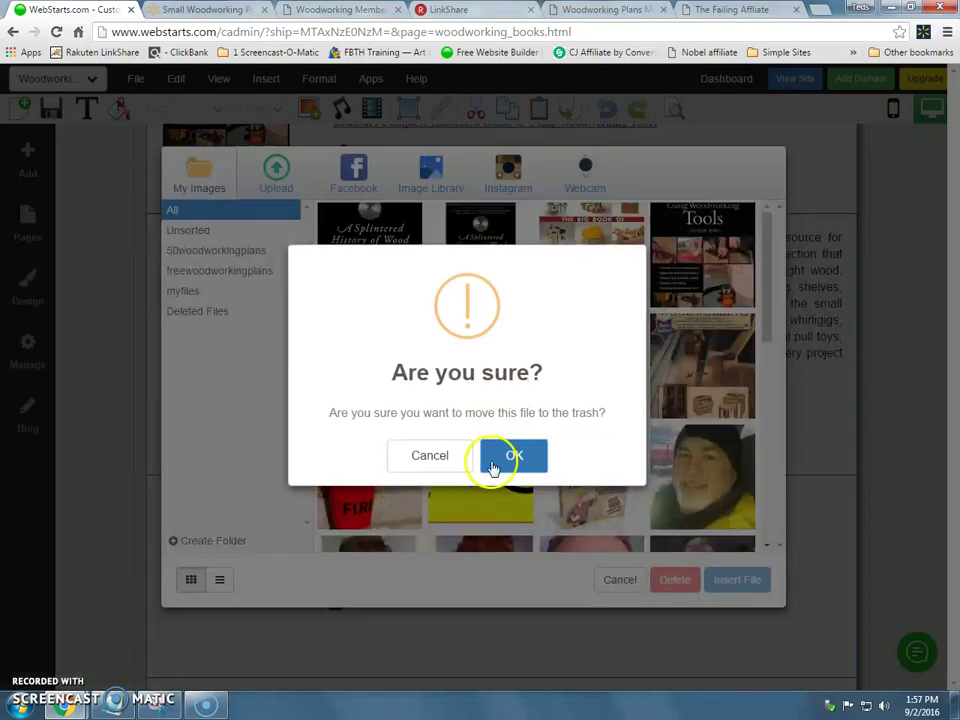
left_click(507, 455)
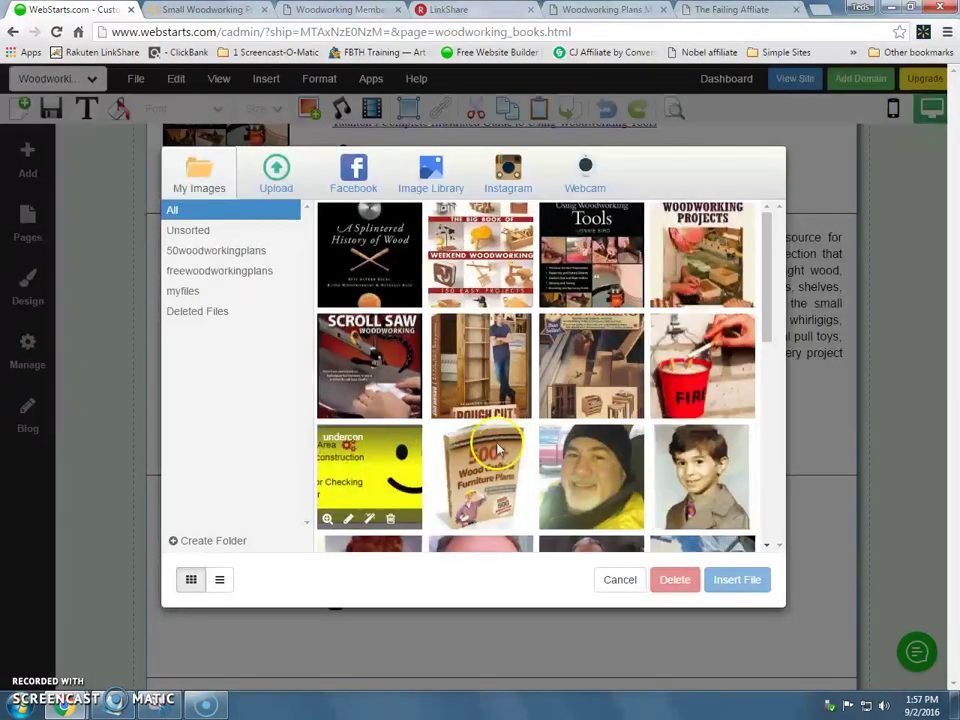
left_click(386, 255)
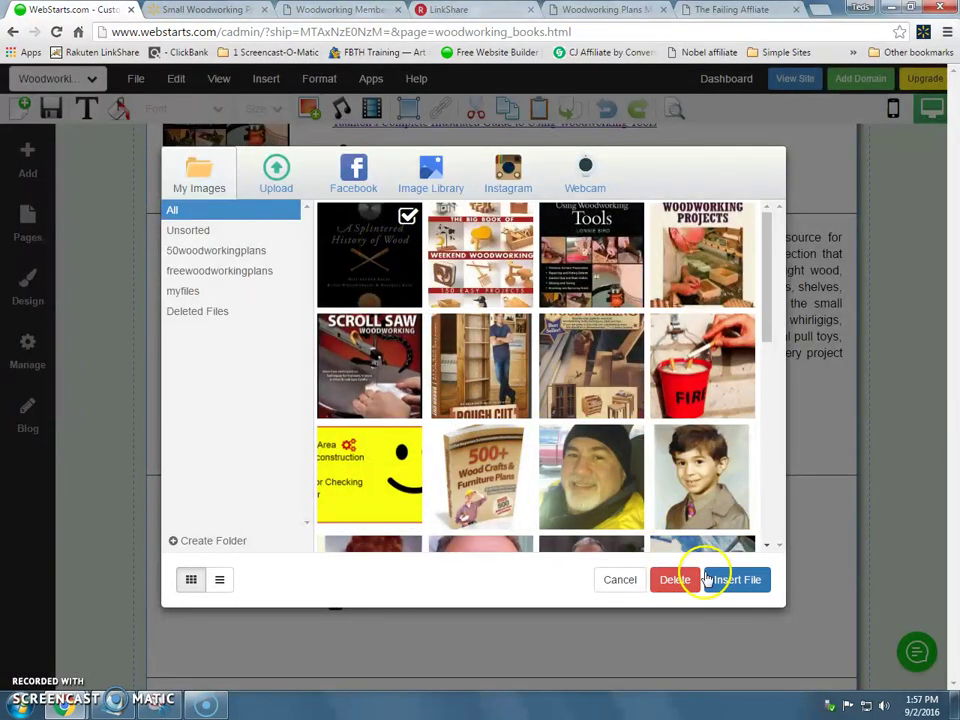
left_click(723, 581)
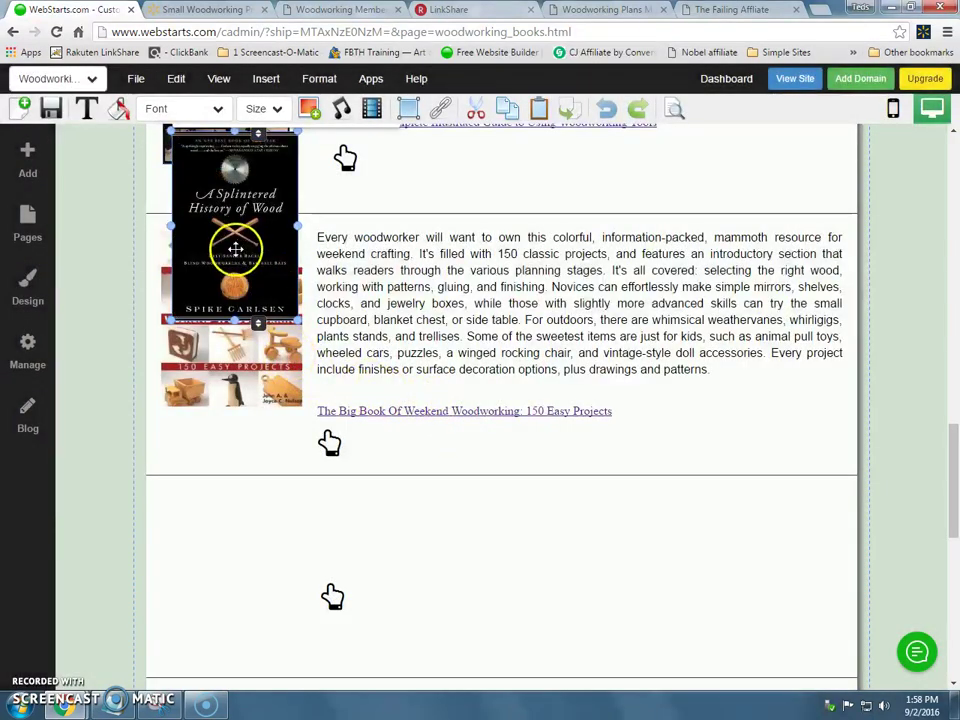
Step: Place the cover beside the hand icon in the empty section and move the divider line down below the cover
left_click_drag(235, 248, 238, 616)
scroll(407, 574, "down", 3)
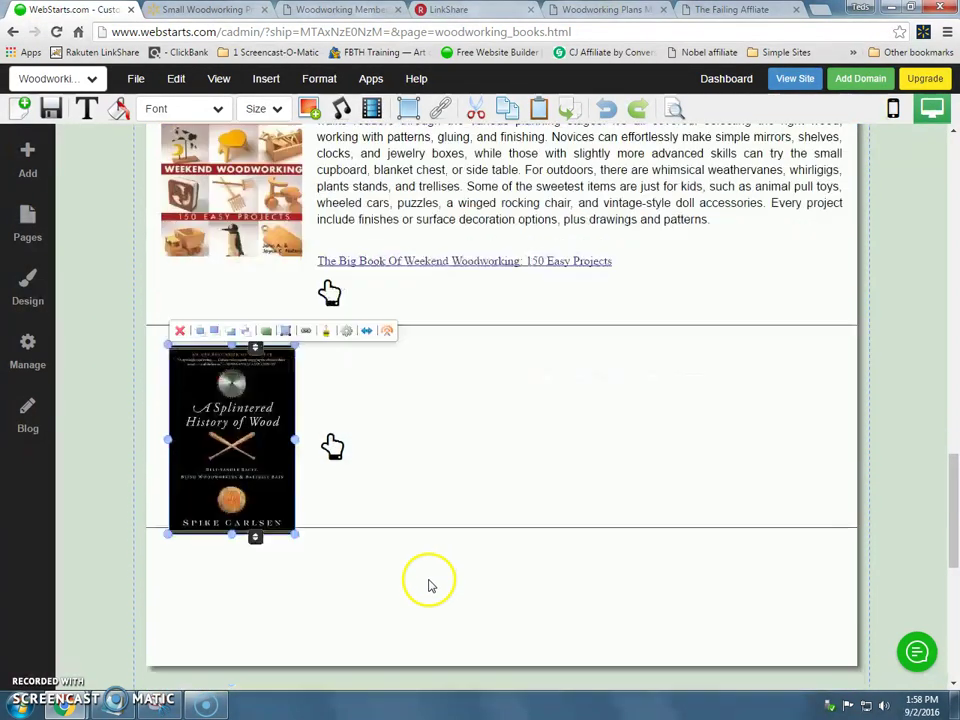
left_click(521, 526)
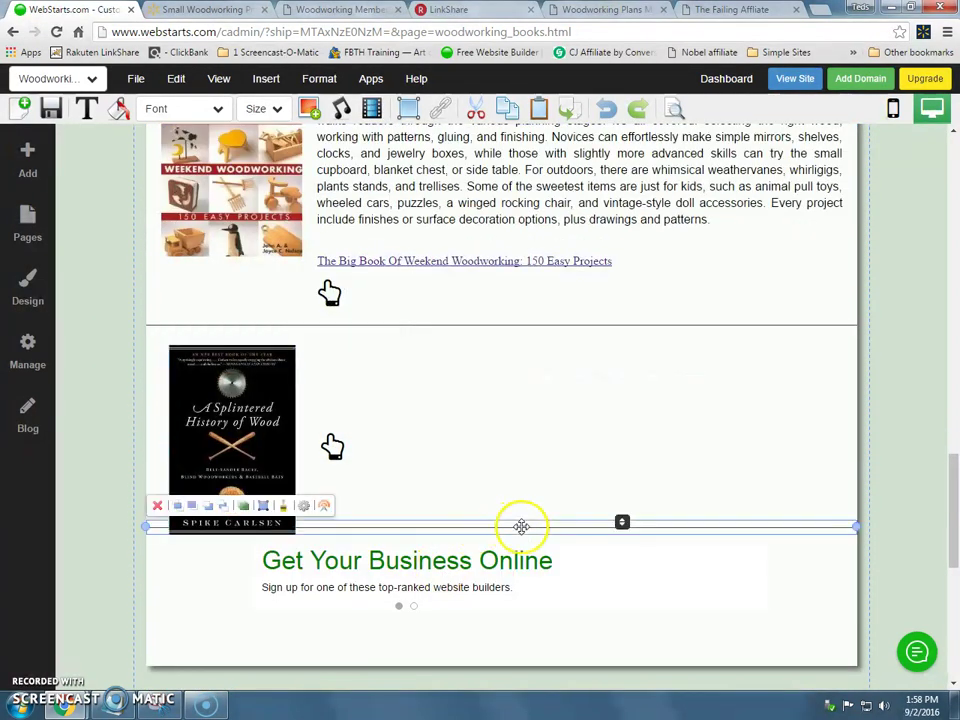
left_click(622, 522)
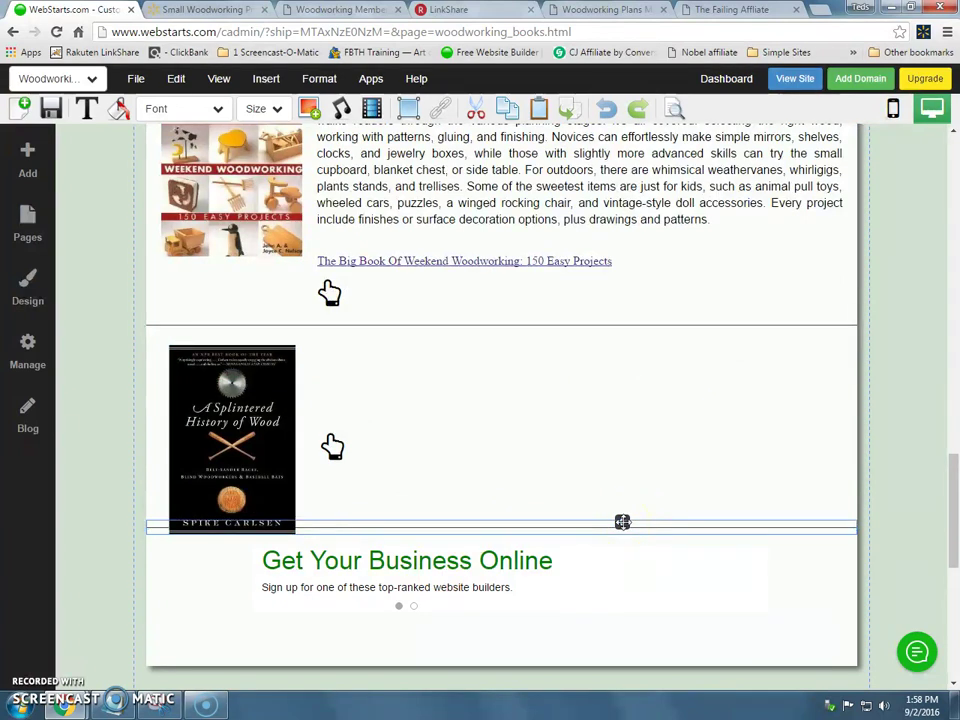
left_click_drag(621, 533, 591, 628)
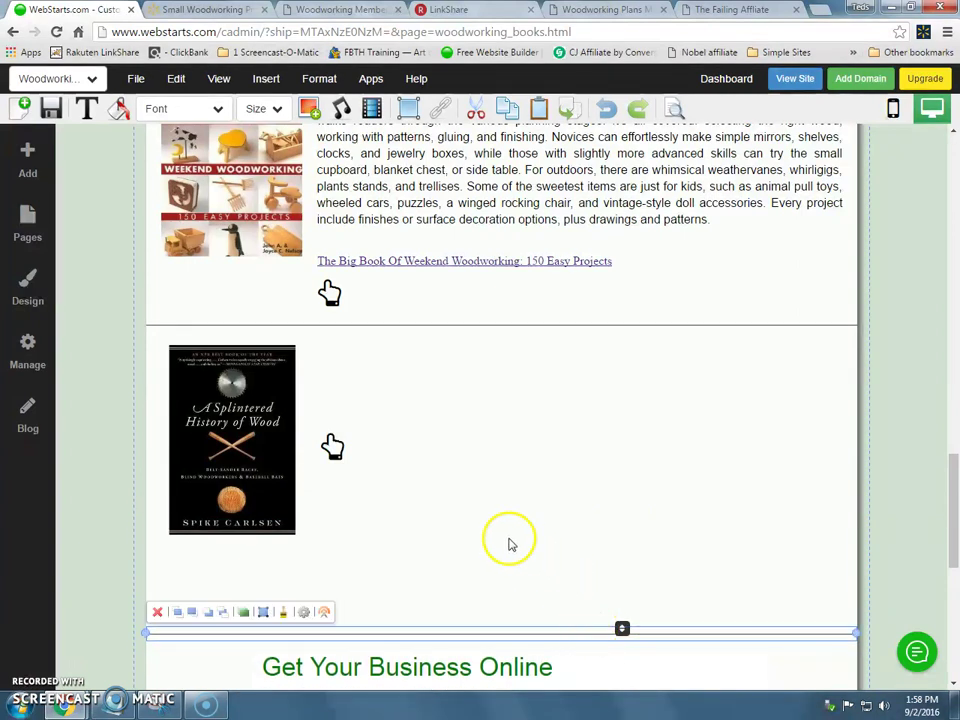
Step: Shift the "A Splintered History of Wood" cover toward the page's left margin and compare its placement with the entries above
left_click(255, 440)
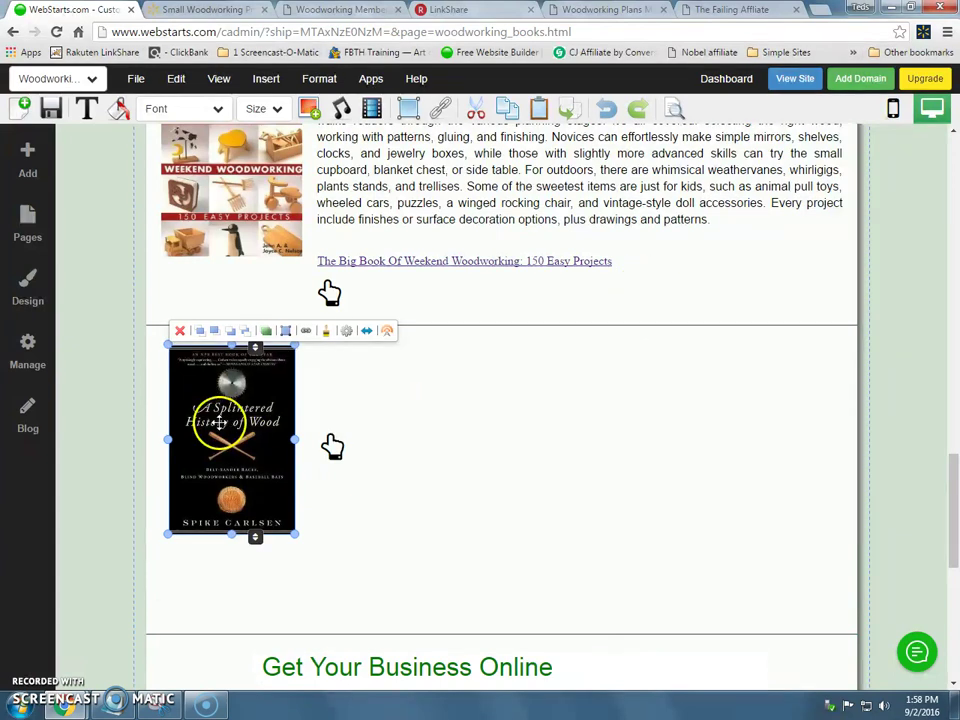
mouse_move(200, 398)
left_mouse_down()
mouse_move(213, 418)
mouse_move(205, 421)
left_mouse_up()
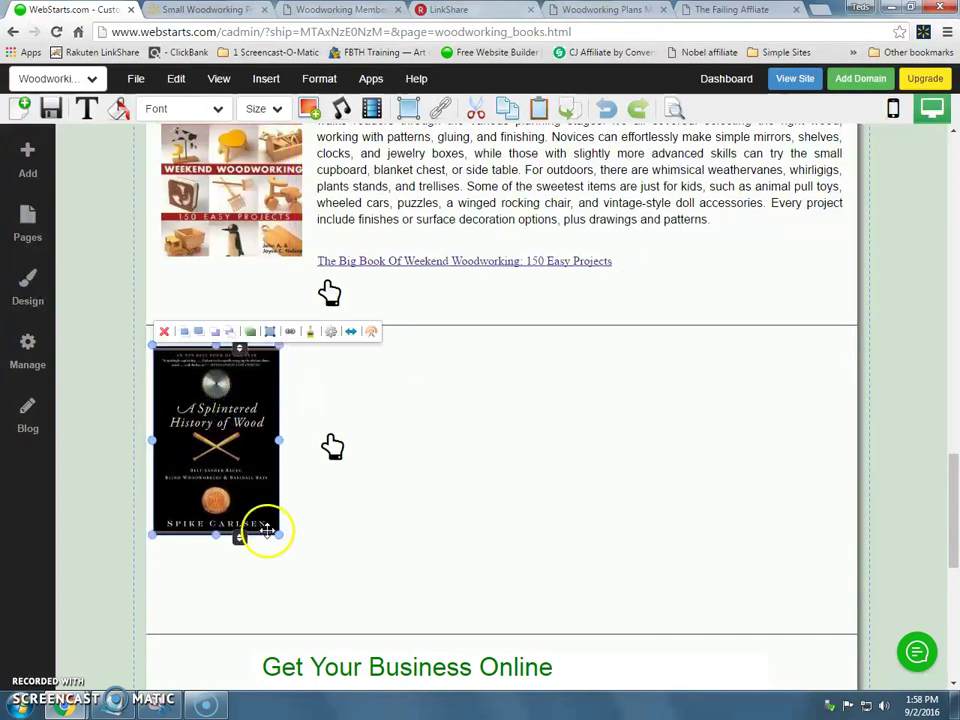
left_click_drag(276, 535, 408, 560)
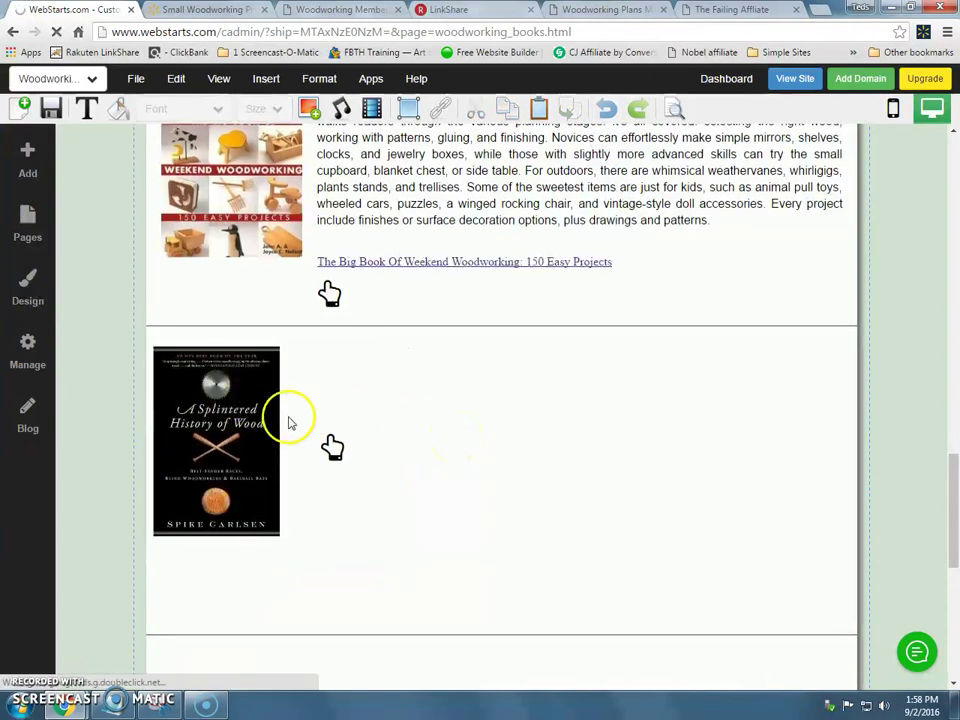
scroll(289, 423, "up", 3)
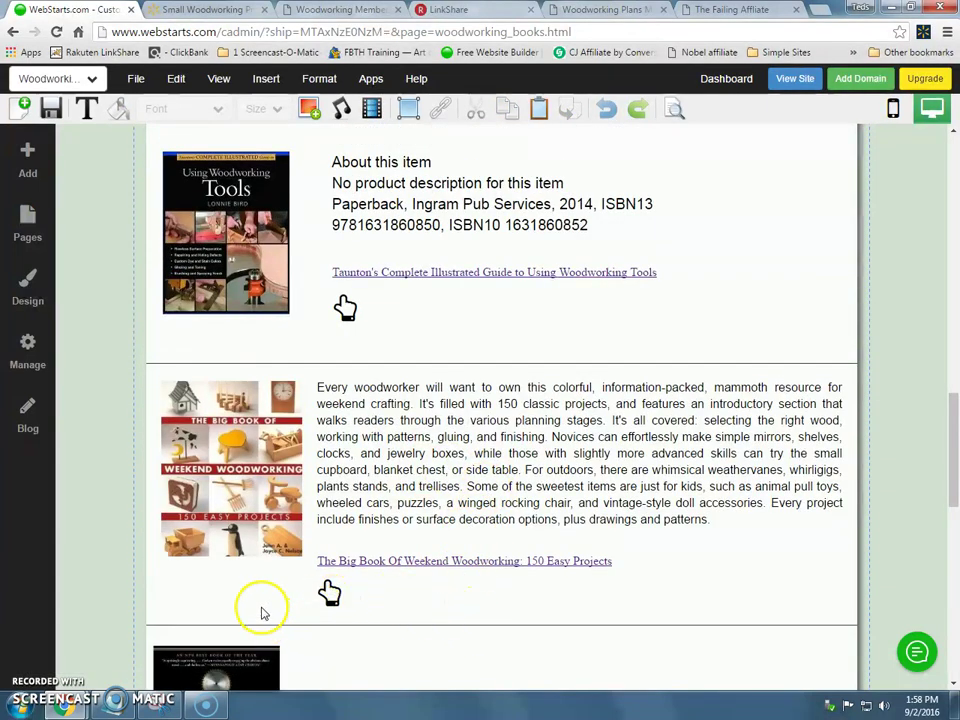
scroll(340, 537, "down", 2)
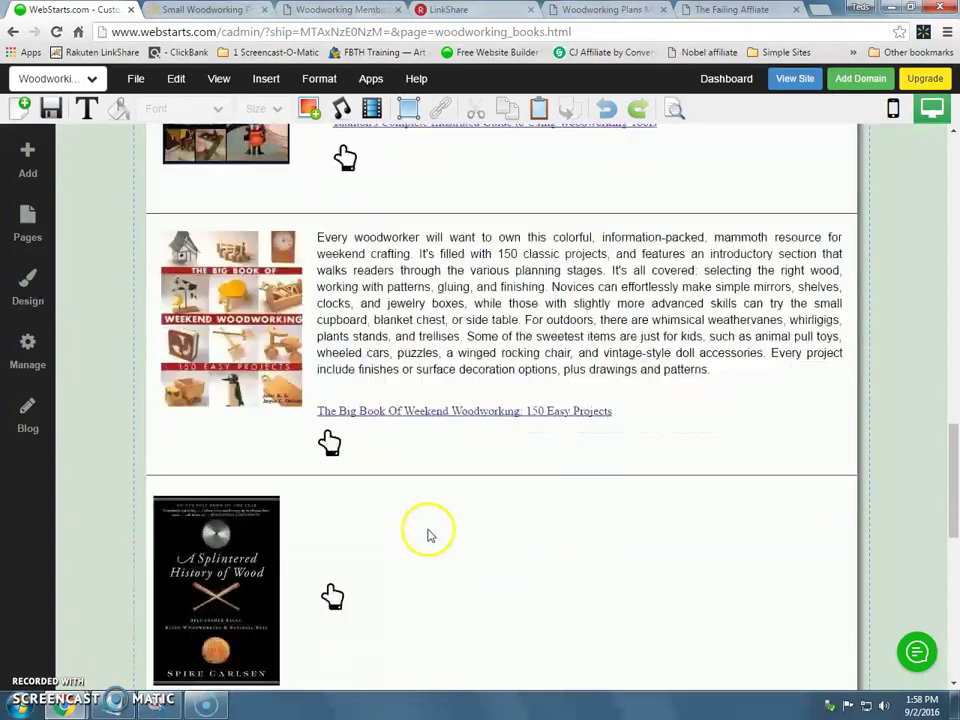
Step: Nudge the divider above the new entry and its book cover slightly upward, and save the page
left_click(506, 474)
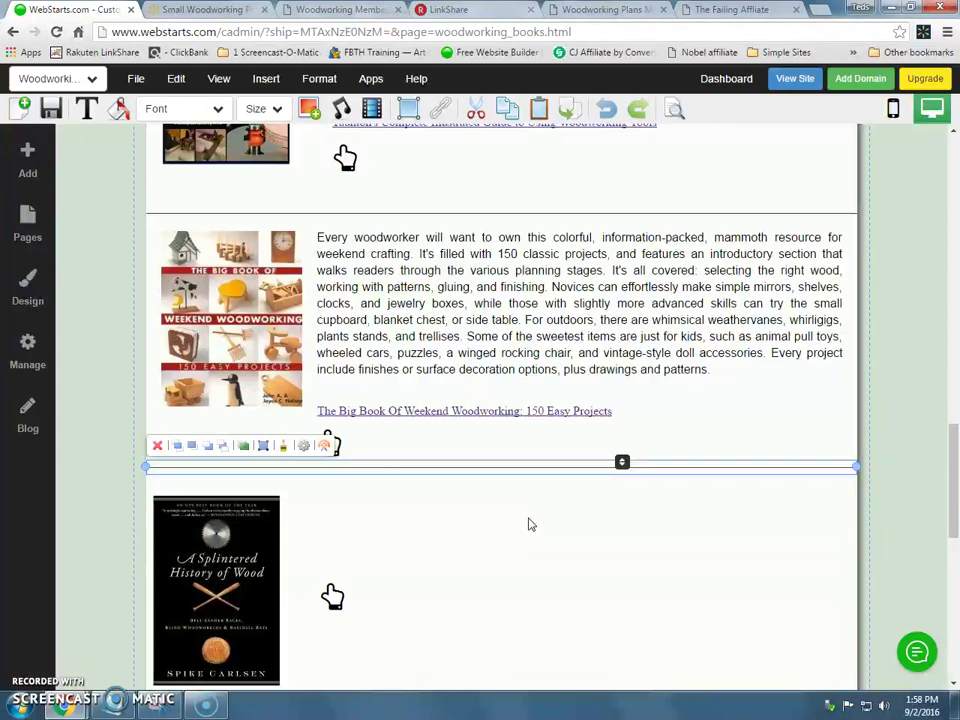
left_click(238, 567)
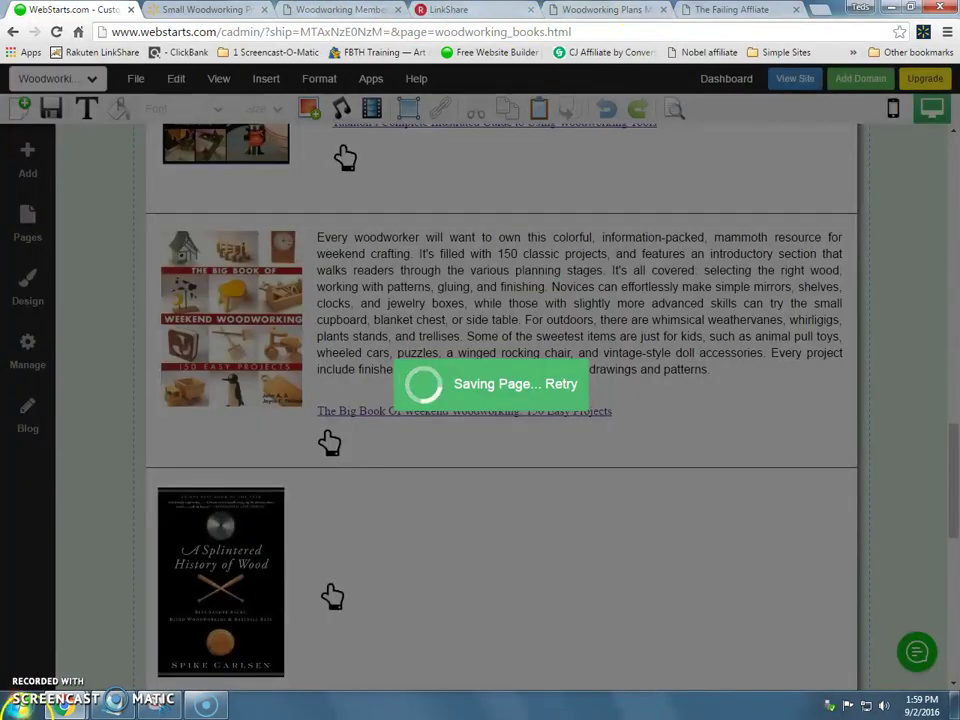
Step: Open the "A Splintered History of Wood" Walmart product page from its LinkShare link preview and go to the full item description
mouse_move(62, 706)
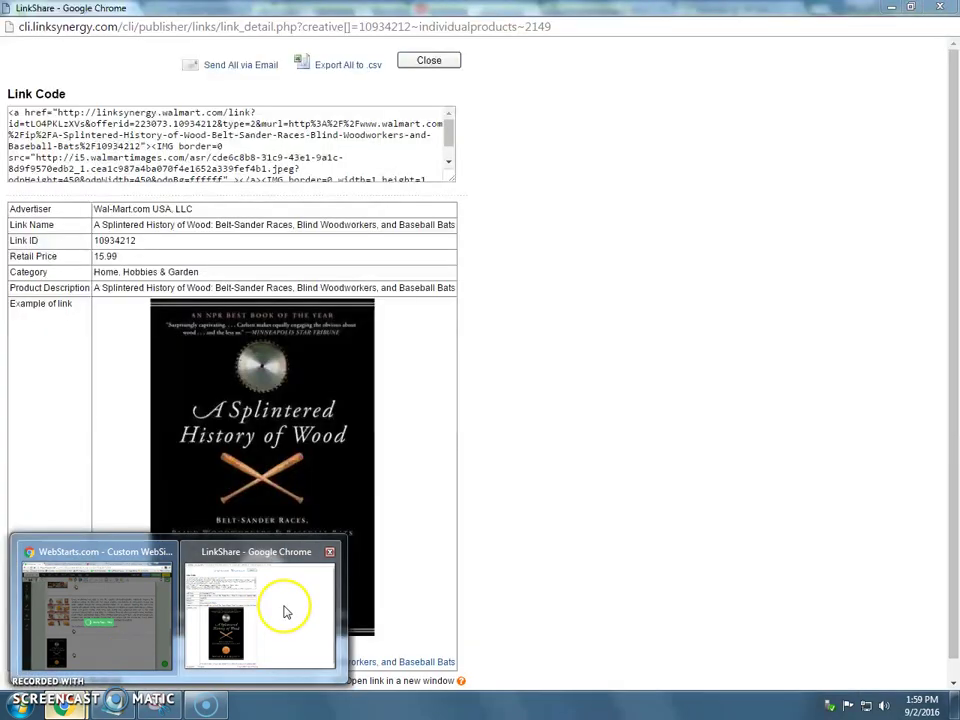
left_click(283, 612)
left_click(317, 460)
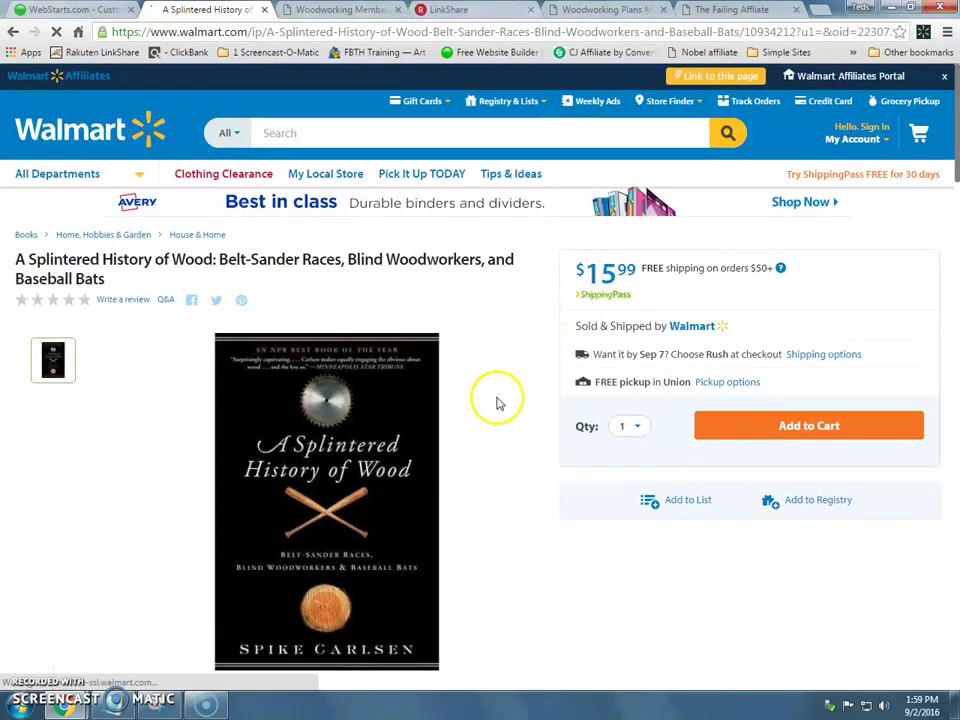
scroll(499, 402, "down", 1)
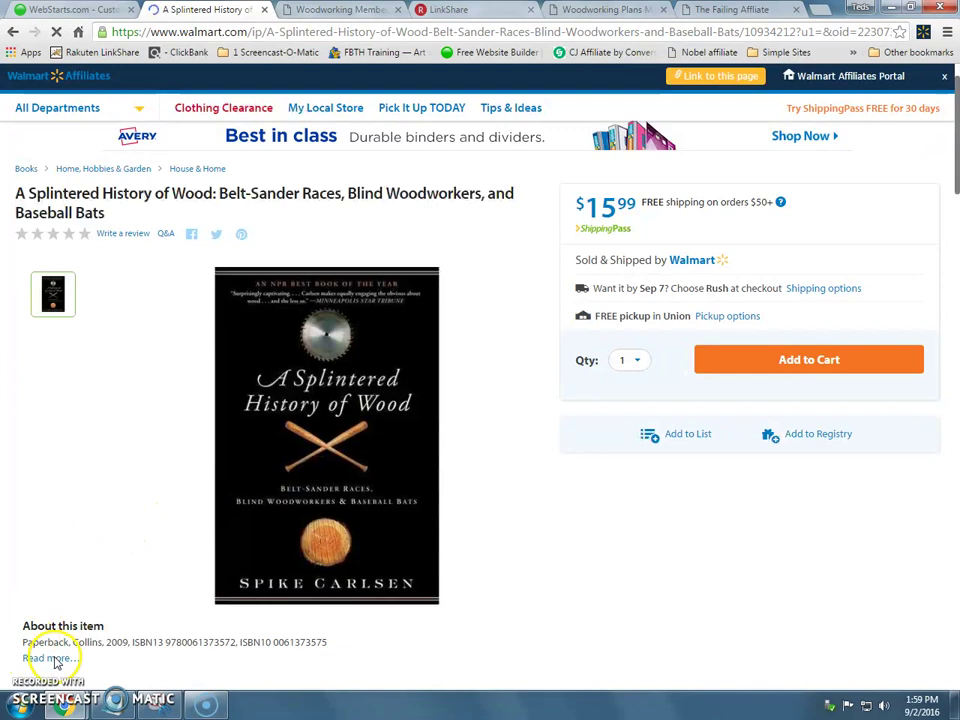
left_click(56, 35)
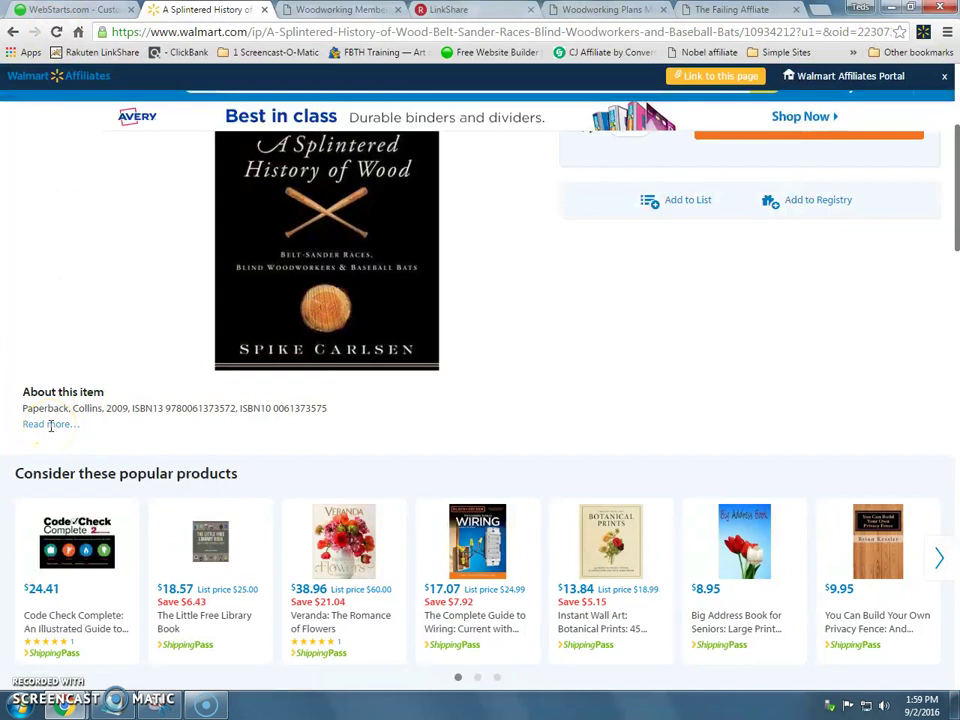
left_click(51, 423)
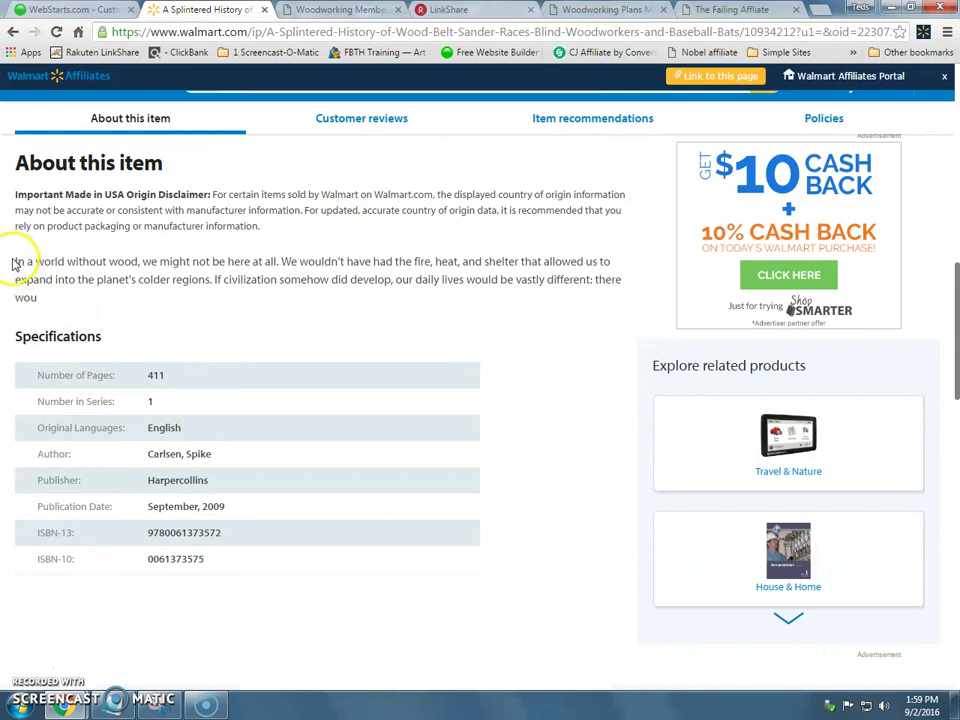
Step: Copy the description paragraph beginning "In a world without wood" and look through the product page for the rest of its text
left_click_drag(14, 263, 54, 295)
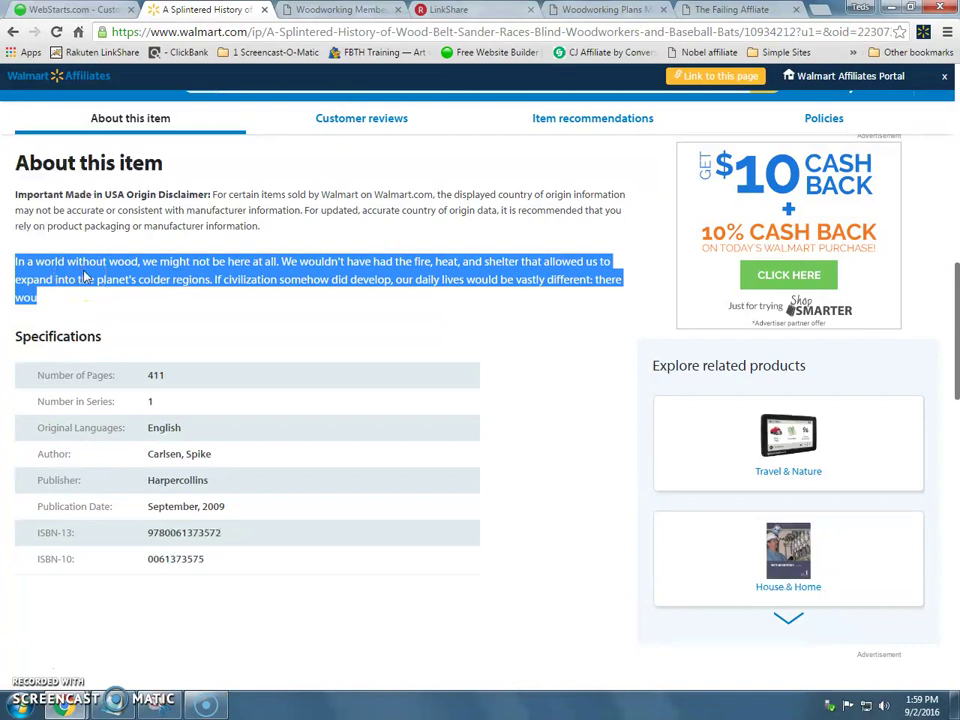
right_click(85, 276)
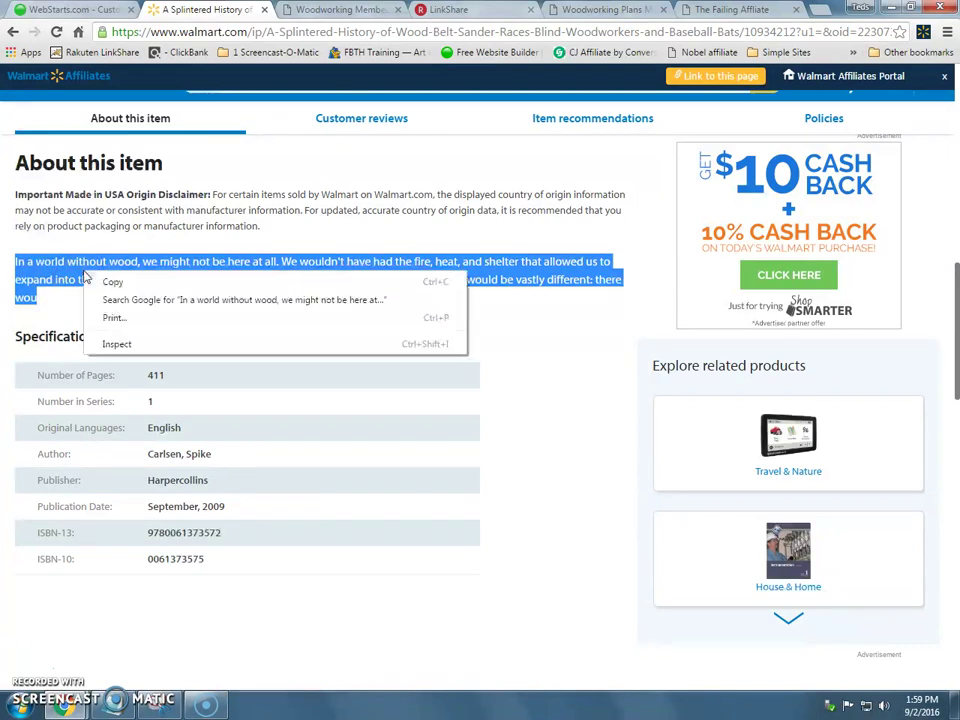
left_click(88, 283)
left_click(82, 306)
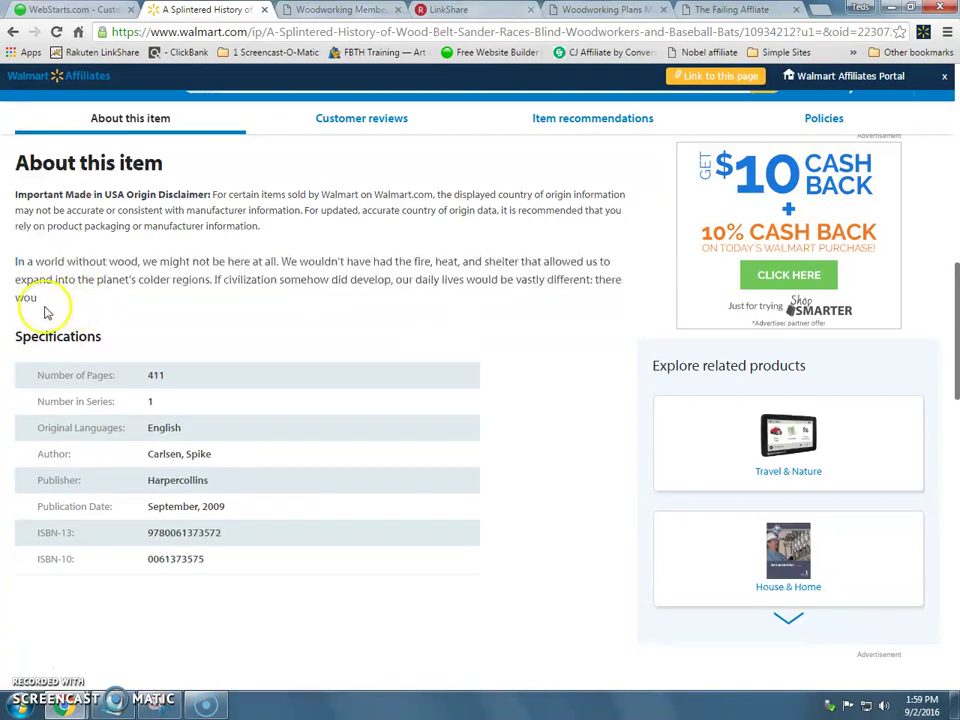
scroll(518, 277, "down", 2)
scroll(510, 285, "down", 1)
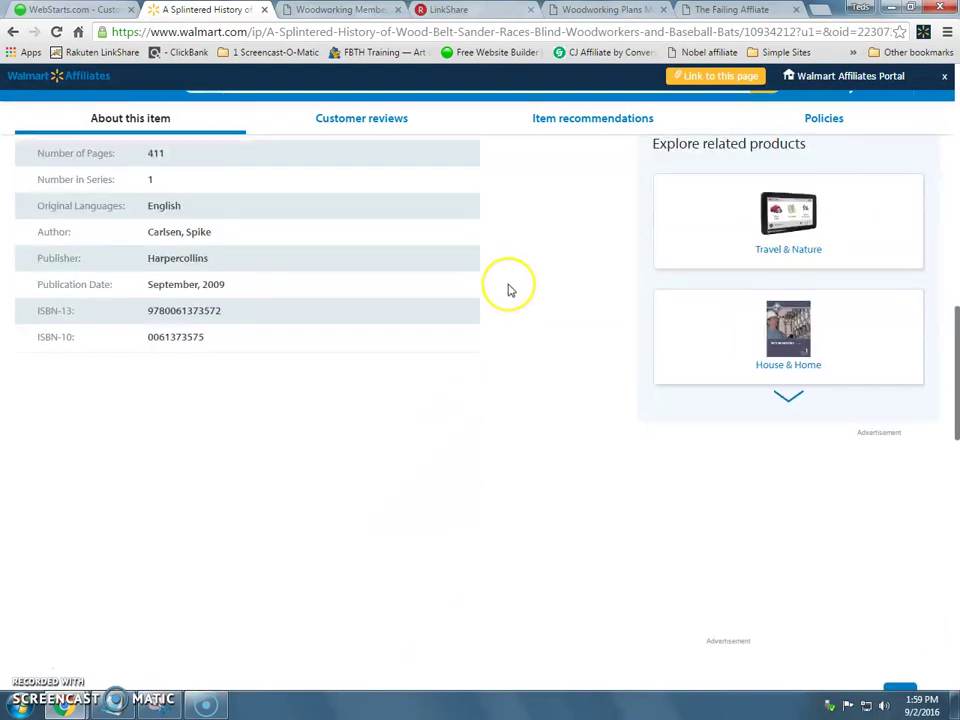
scroll(510, 290, "up", 4)
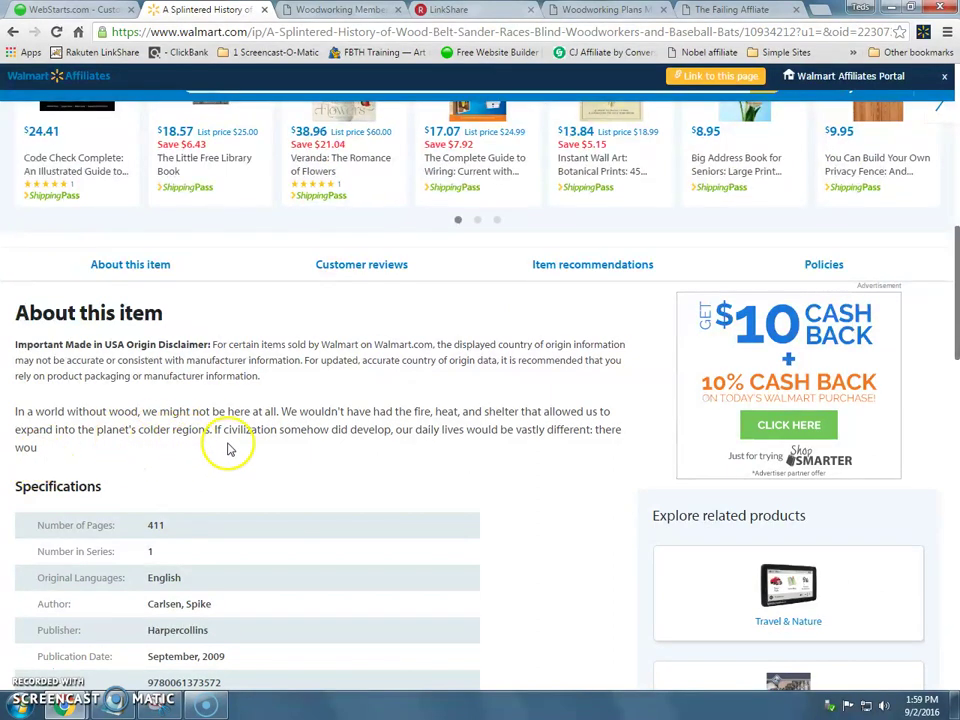
Step: Add a Paragraph Large text block to the WebStarts page and place it beside the "A Splintered History of Wood" cover
left_click(86, 9)
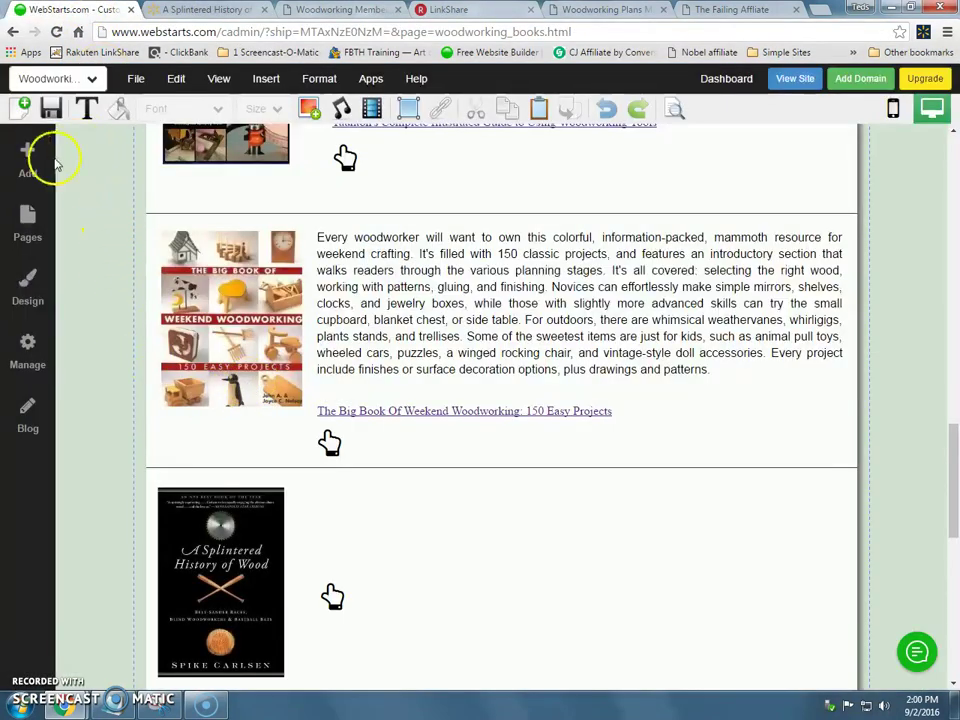
left_click(26, 150)
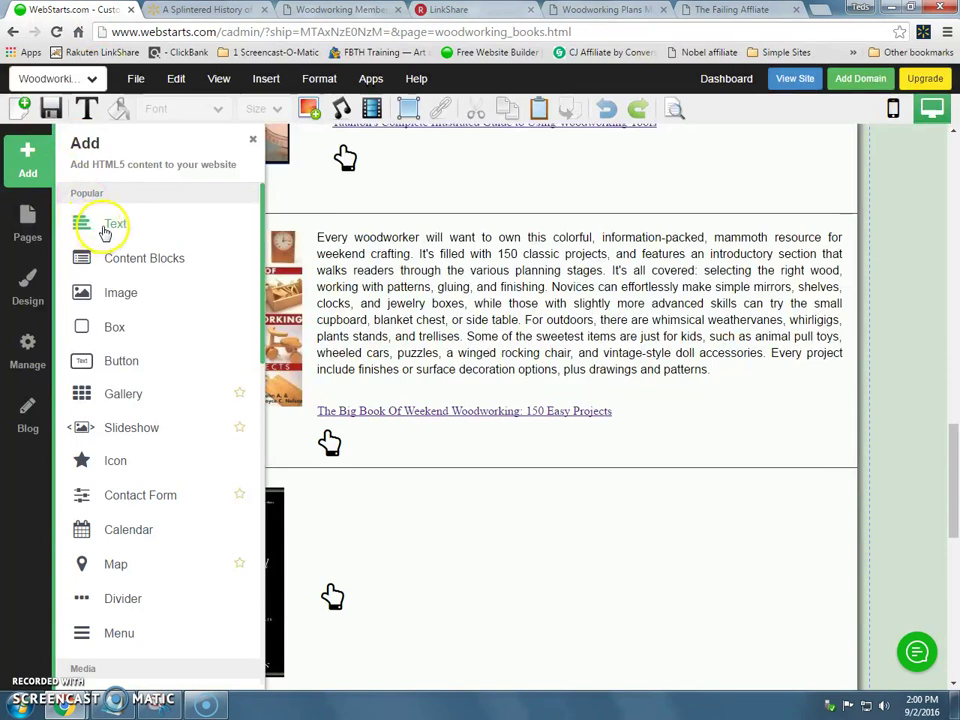
left_click(105, 230)
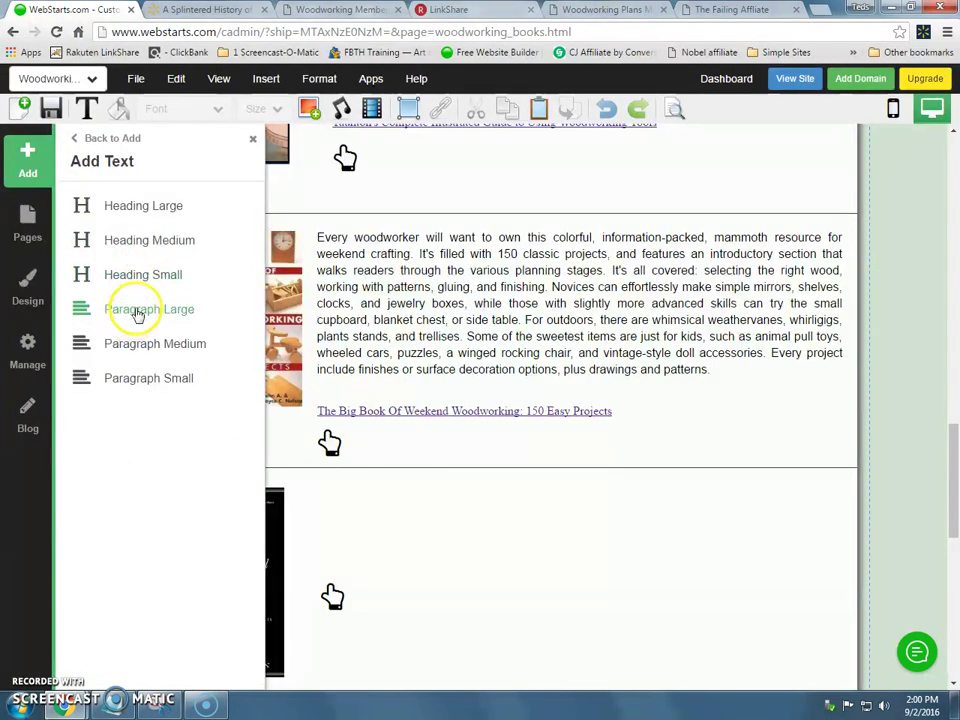
left_click(138, 315)
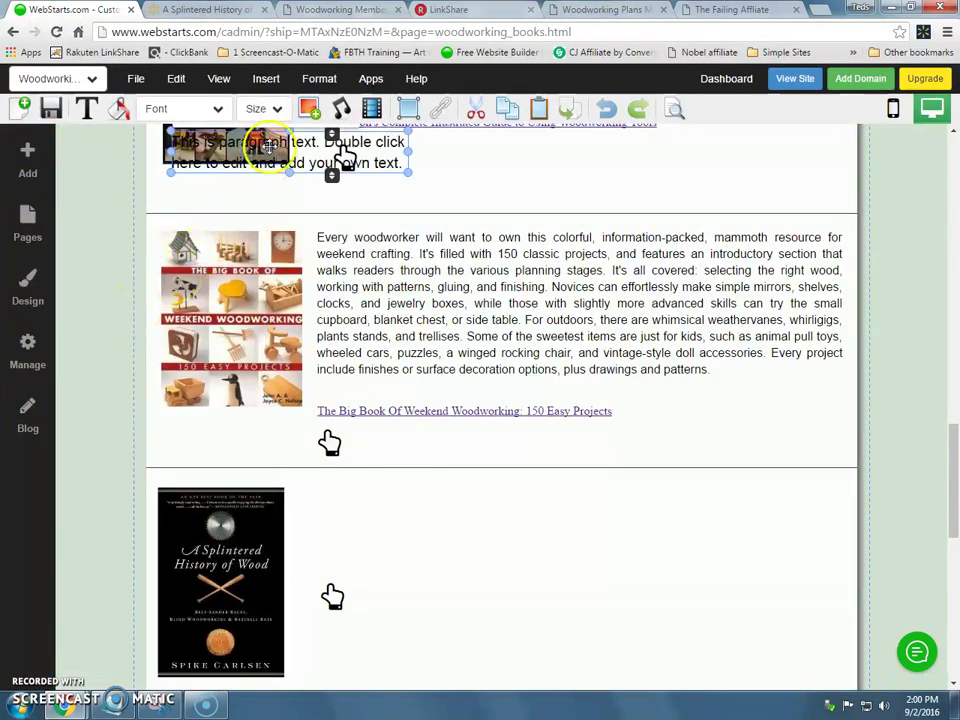
left_click_drag(270, 146, 416, 541)
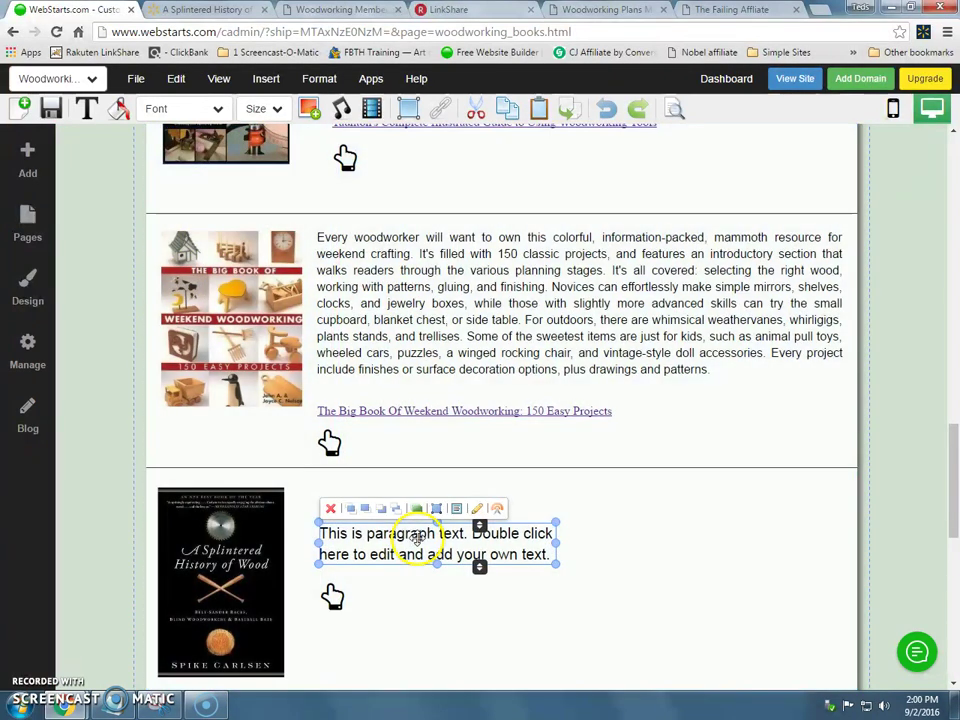
Step: Replace the new text block's placeholder text with the copied Walmart description
left_click(478, 517)
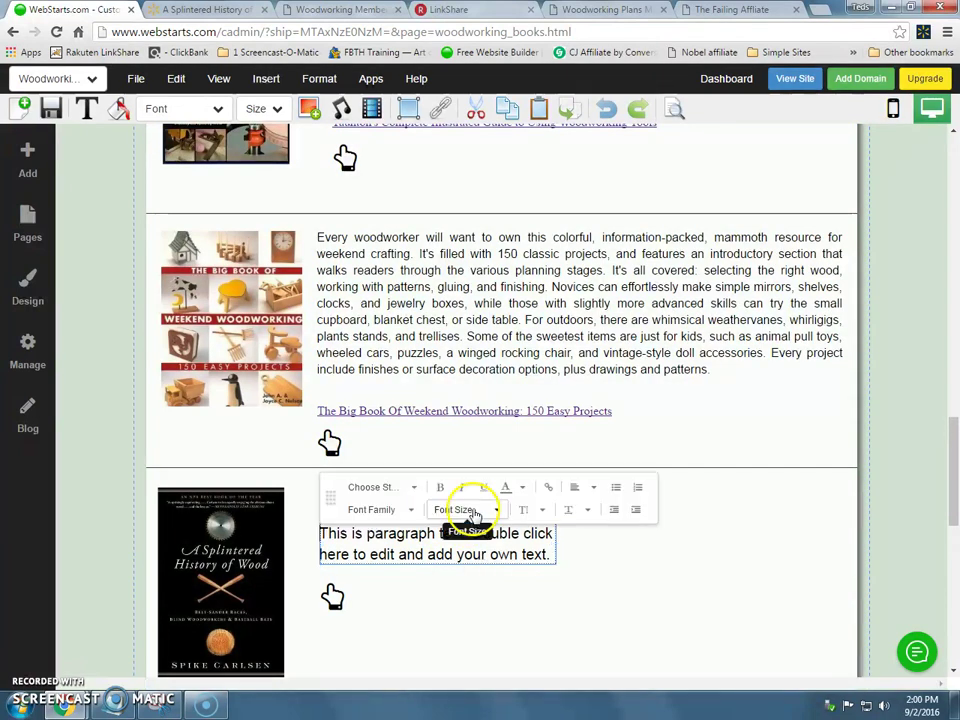
triple_click(450, 535)
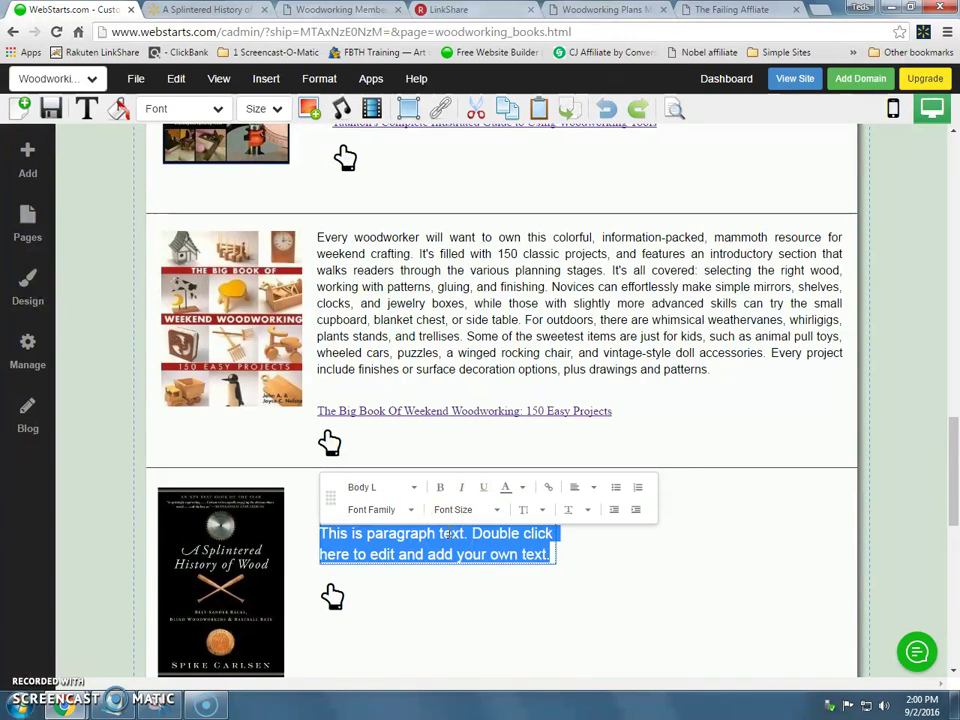
key("ctrl+v")
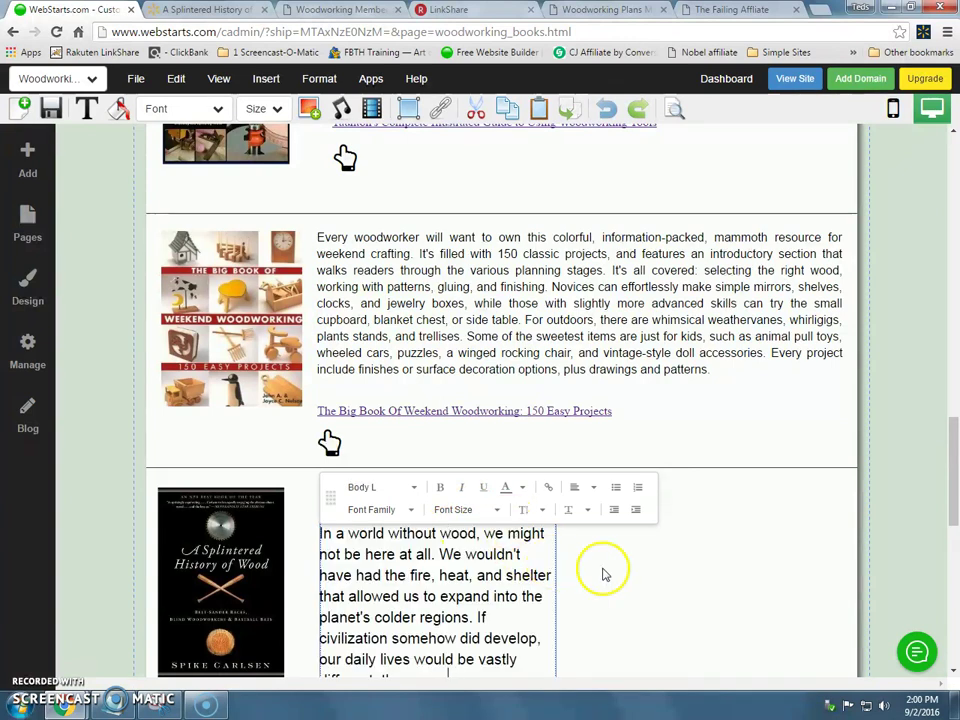
Step: Align the description block with the top of the cover, widen it to near the page's right margin, and shorten its empty height
left_click(562, 577)
left_click_drag(447, 579, 423, 551)
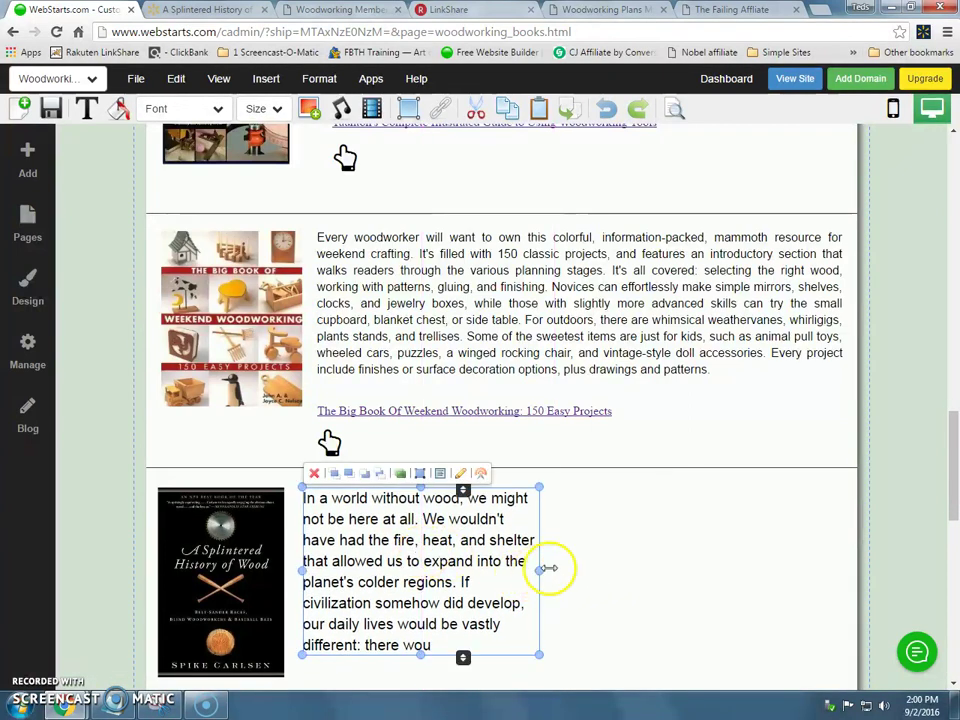
left_click_drag(549, 566, 840, 551)
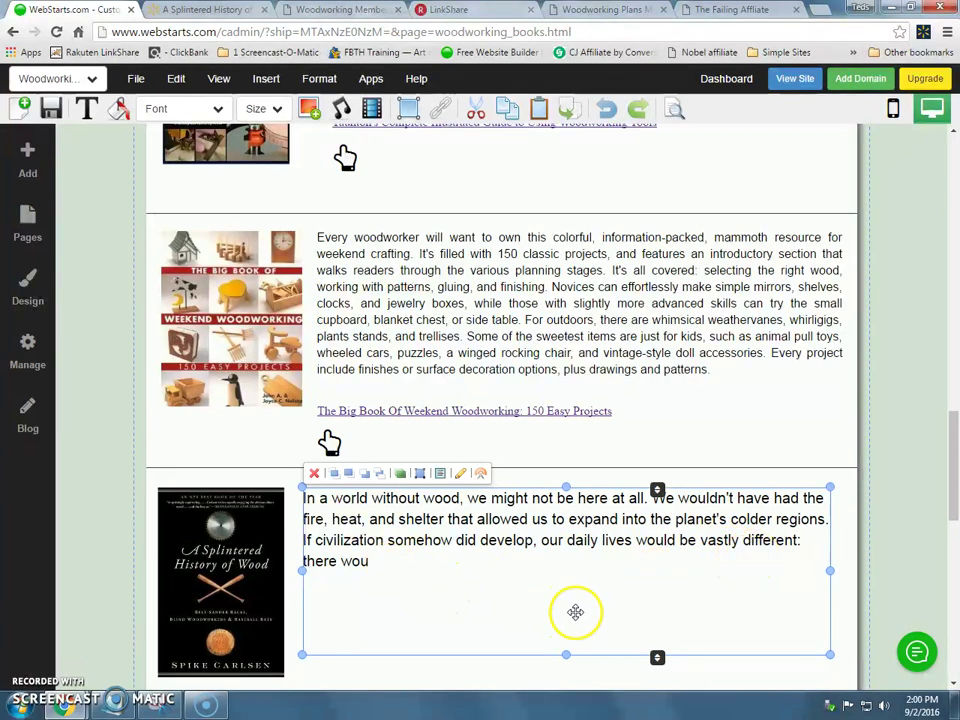
left_click_drag(565, 649, 553, 599)
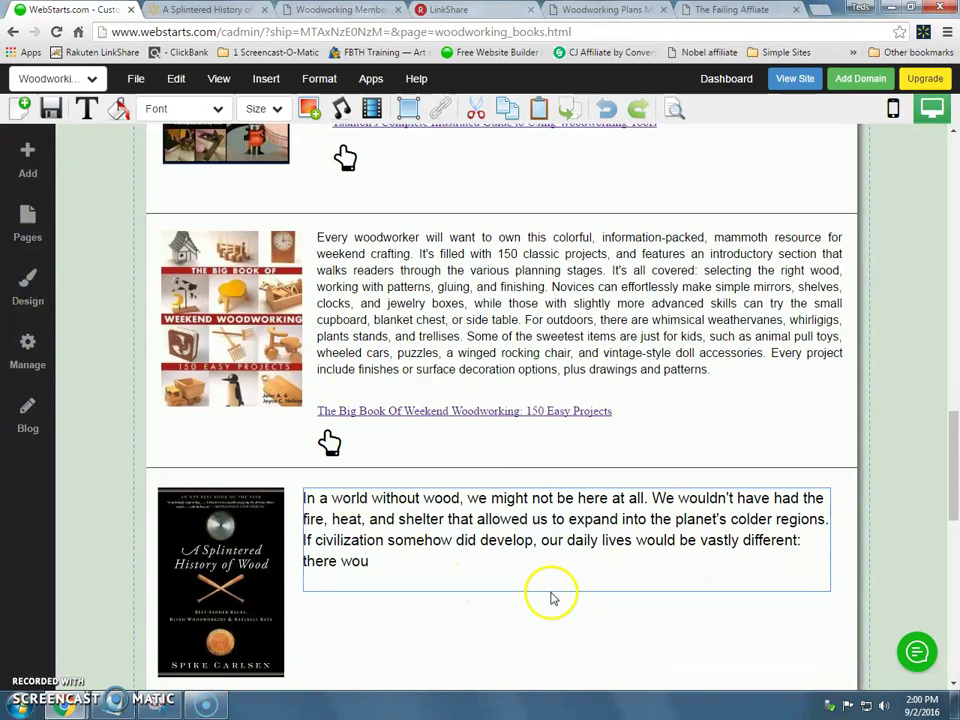
Step: Reload the Walmart product page and check its description, specifications and reviews for the rest of the cut-off book description
left_click(217, 14)
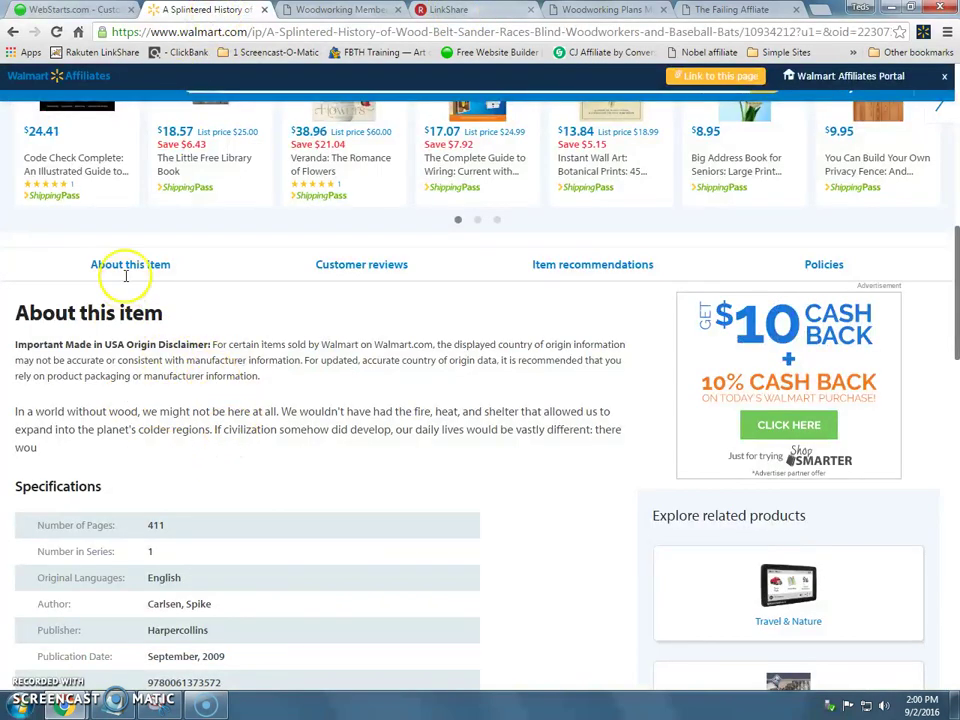
left_click(58, 33)
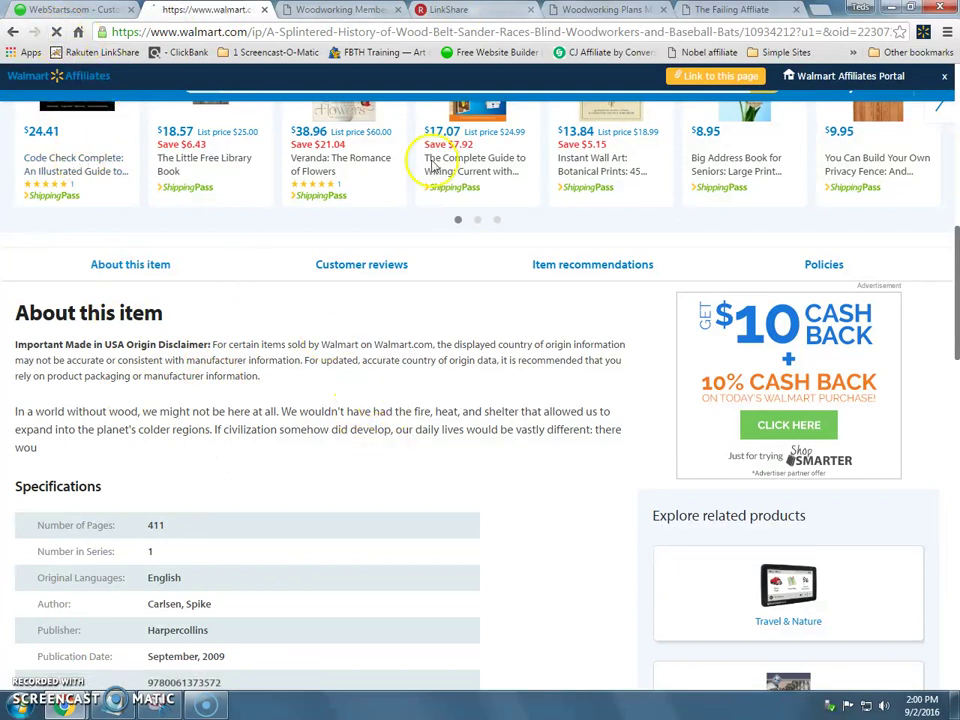
left_click(72, 8)
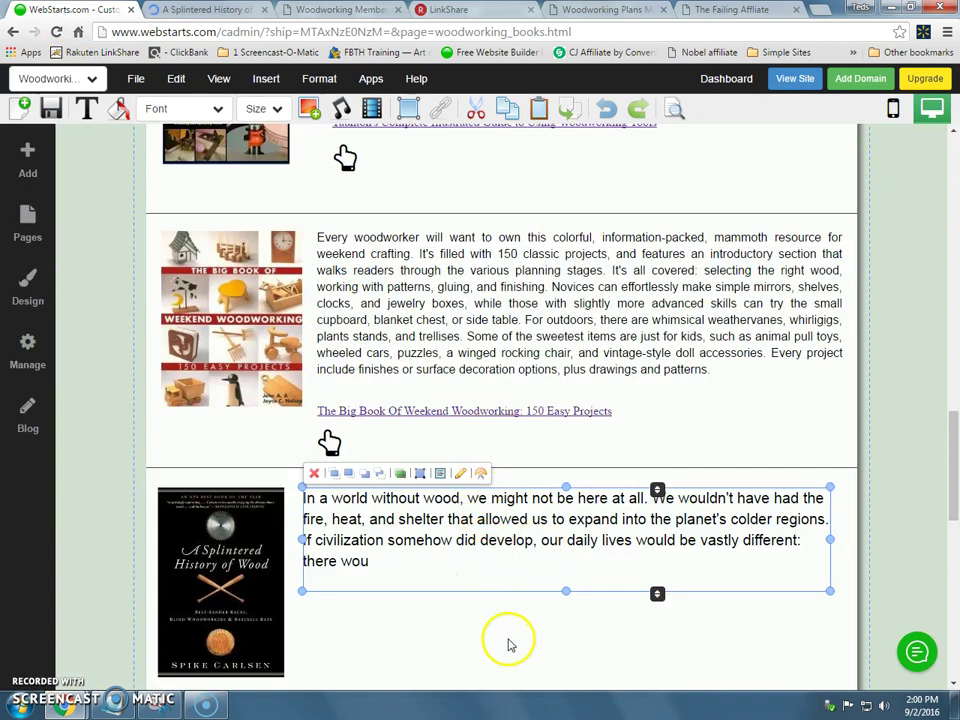
left_click(508, 637)
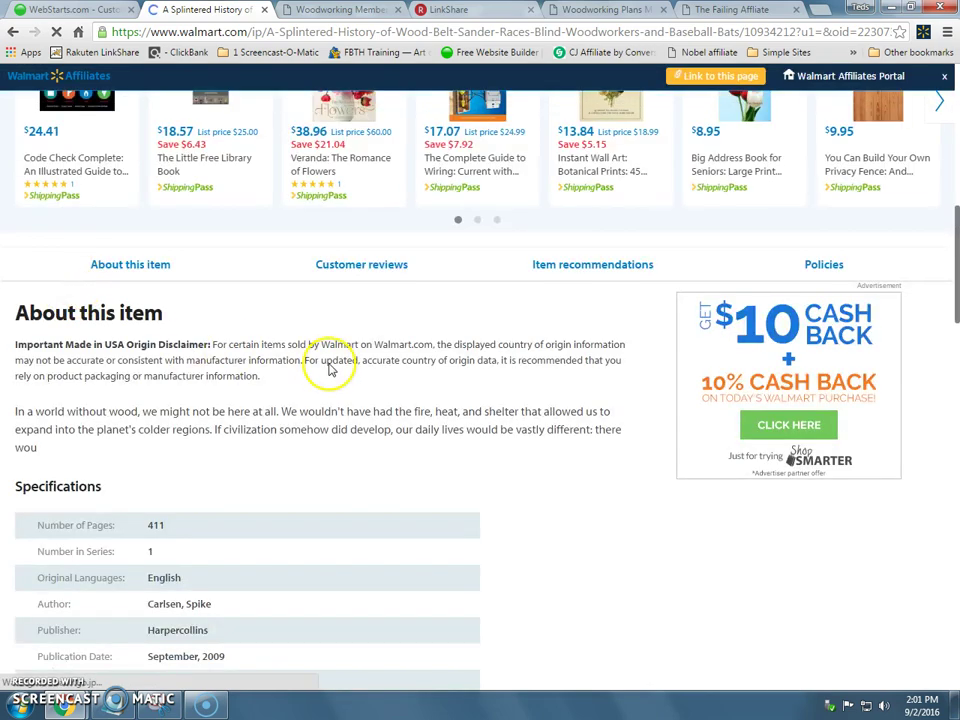
scroll(240, 412, "down", 1)
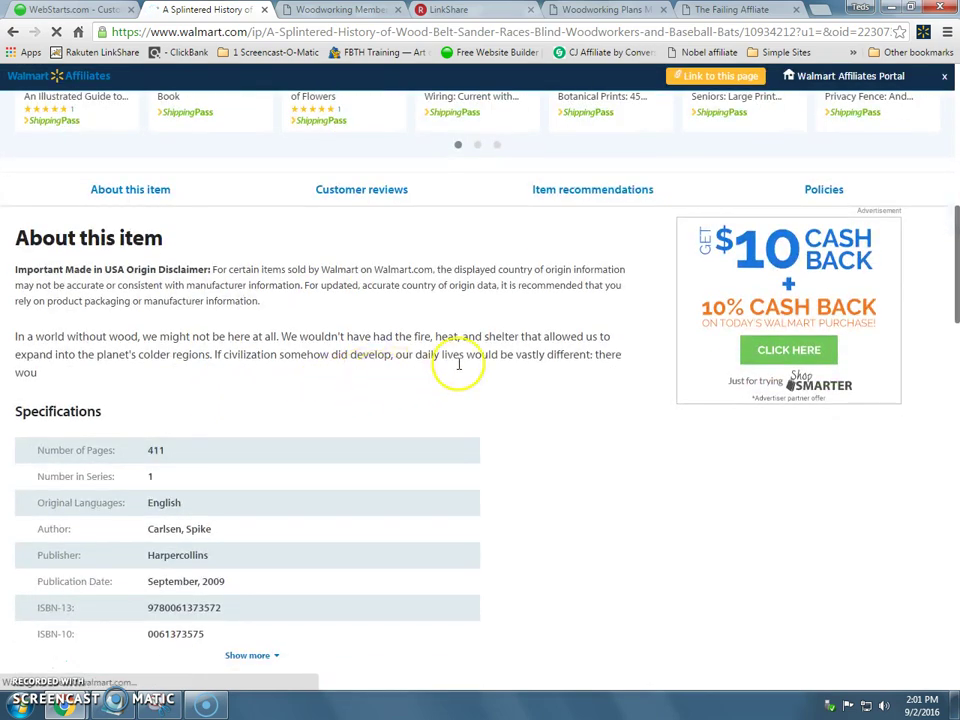
scroll(490, 366, "down", 3)
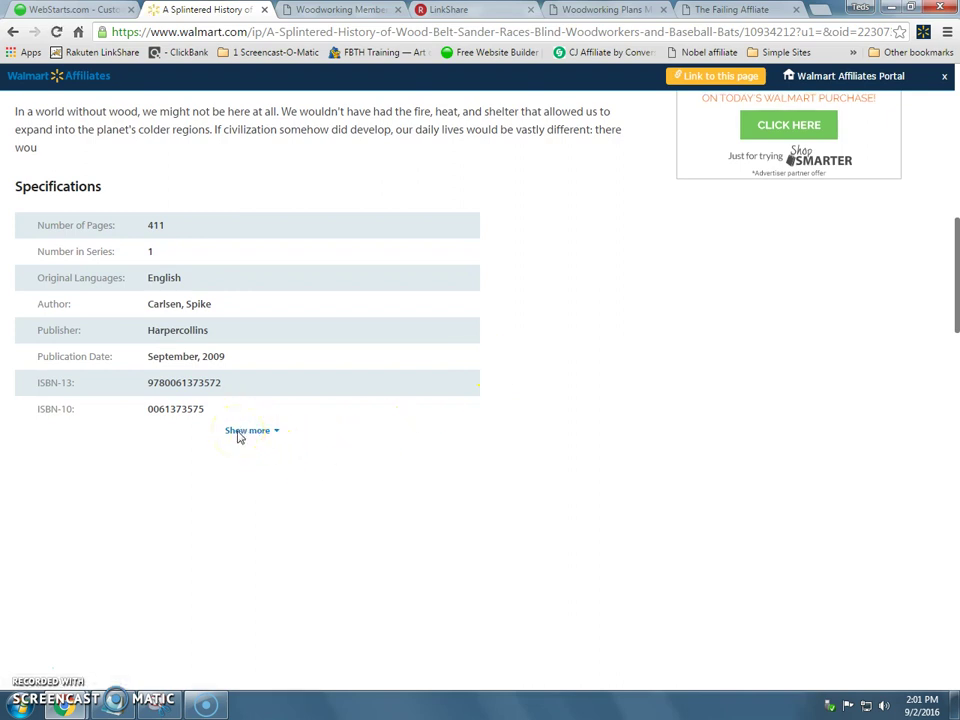
left_click(241, 436)
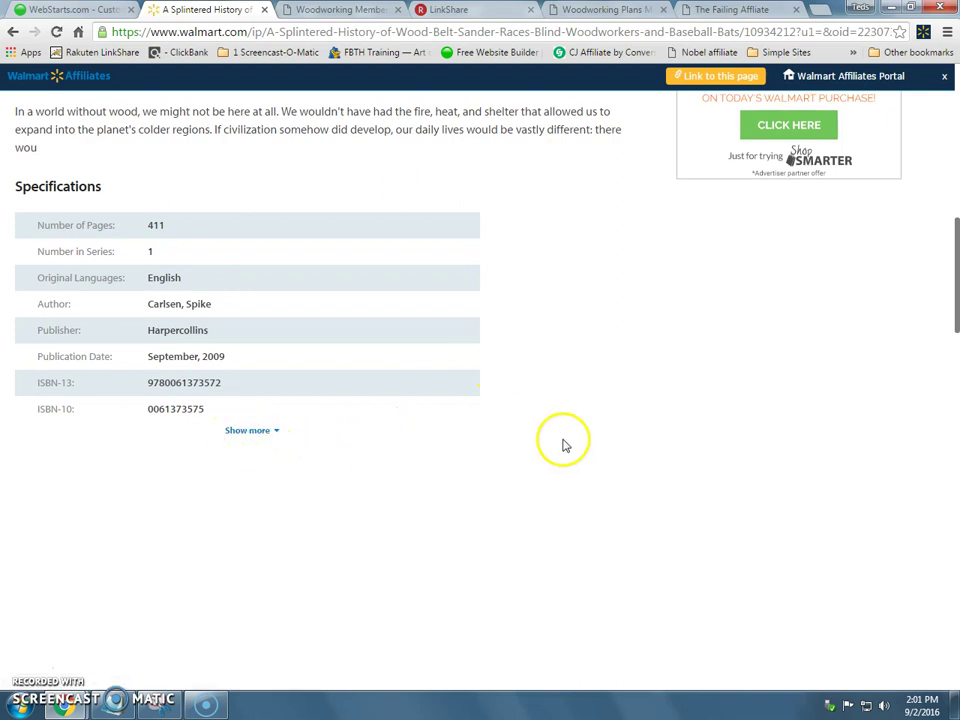
scroll(570, 424, "down", 5)
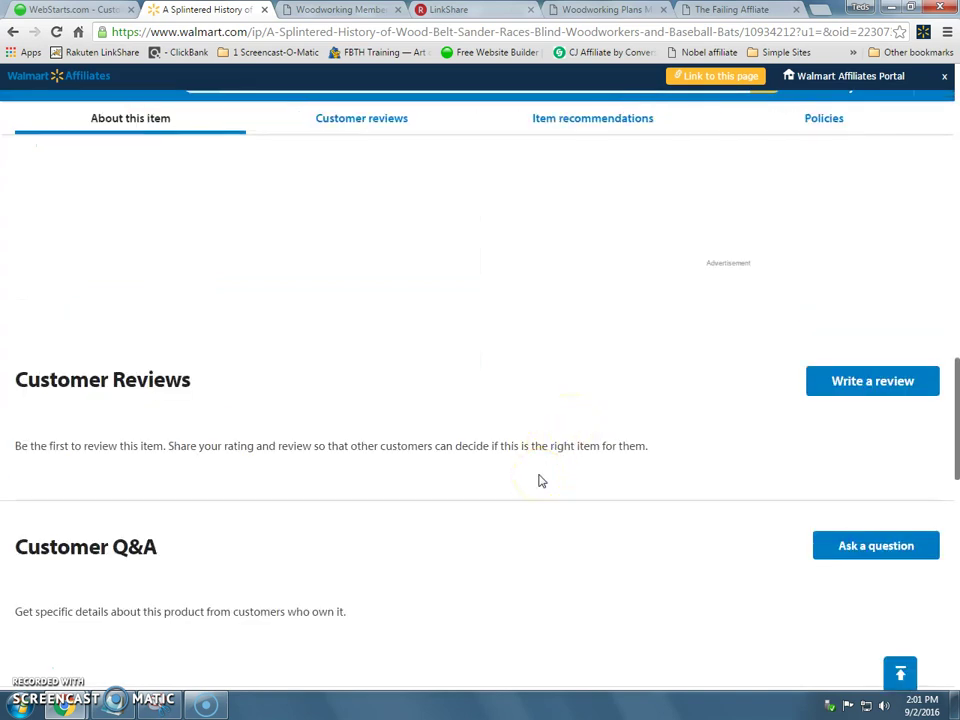
scroll(538, 481, "down", 2)
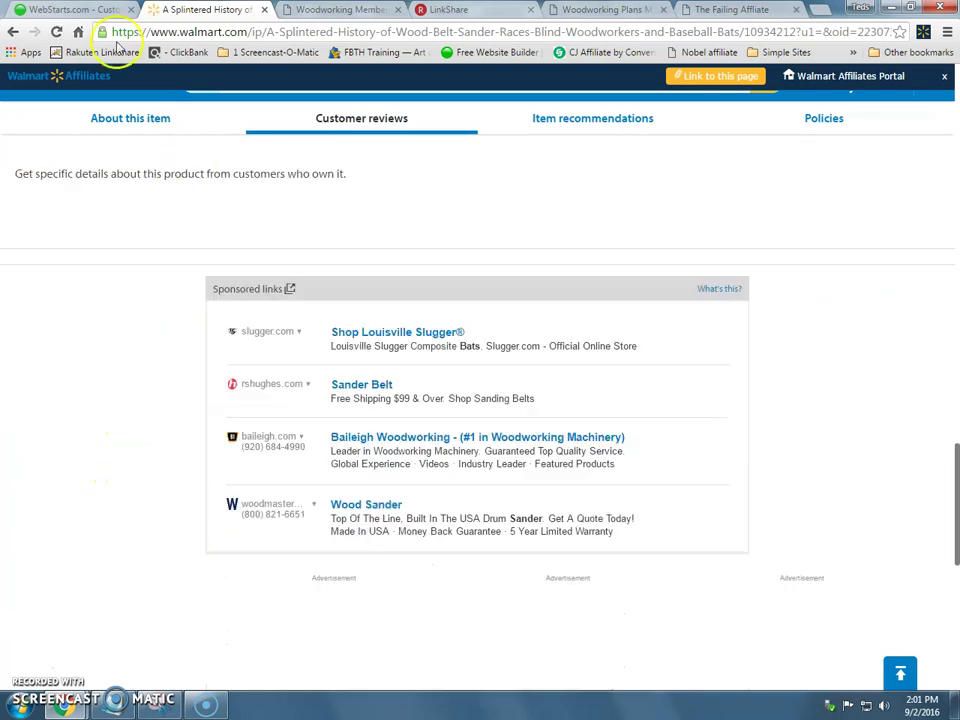
left_click(100, 12)
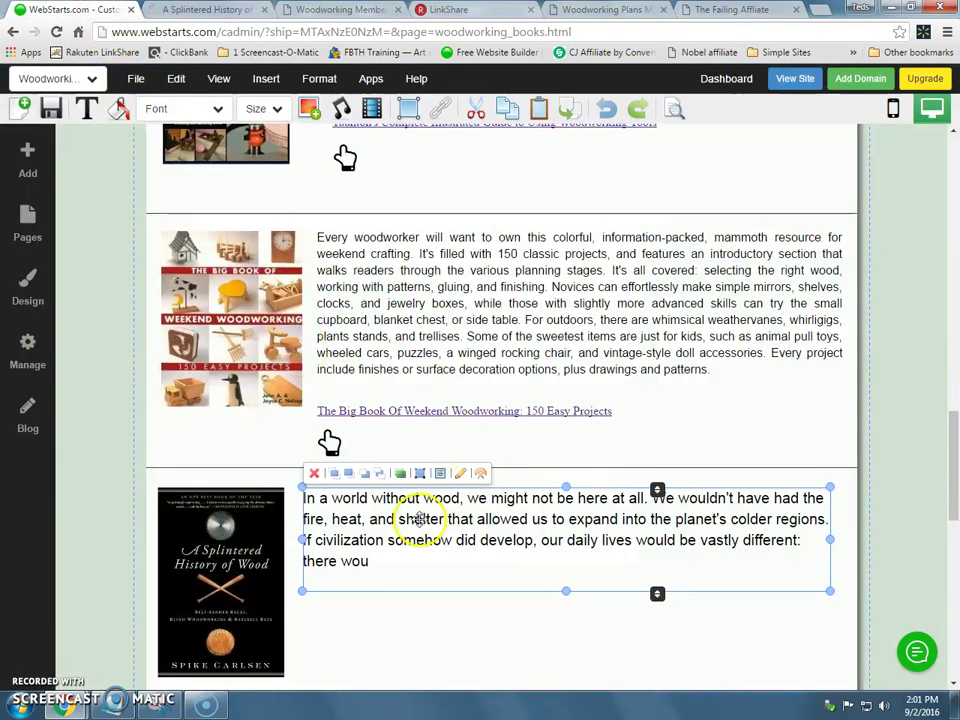
Step: Remove the description's cut-off ending so the text finishes with "our daily lives would be vastly different."
left_click(462, 482)
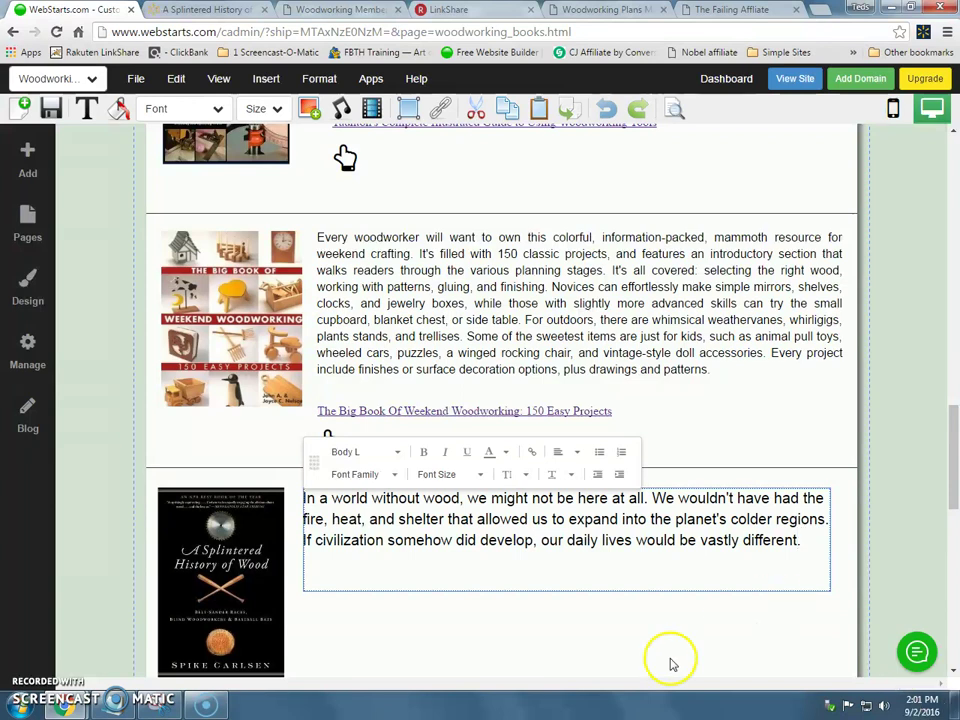
left_click(87, 471)
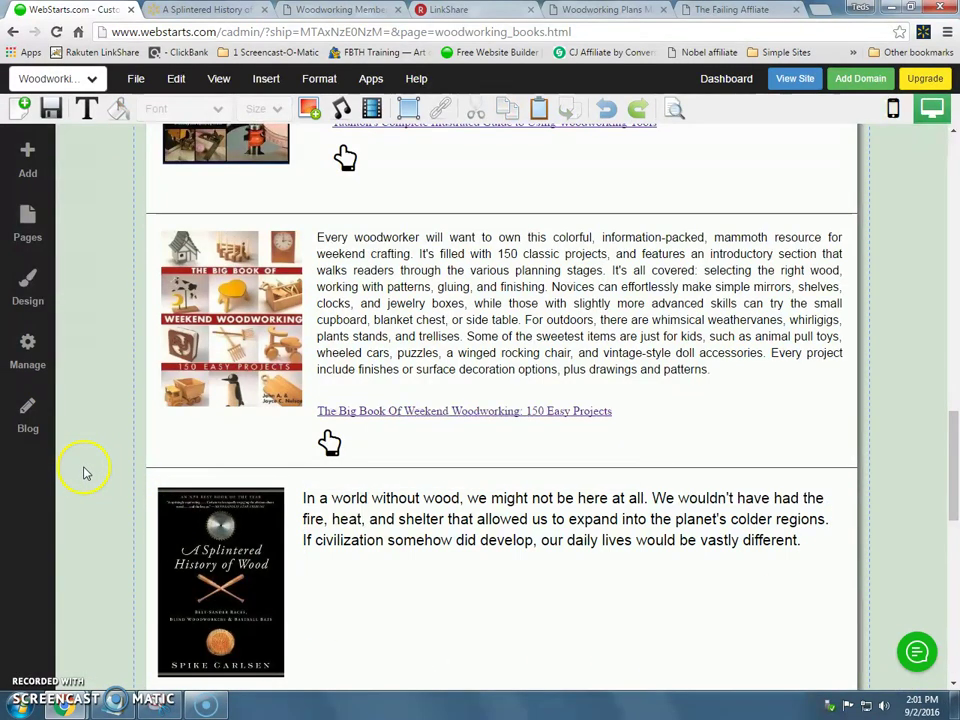
Step: Nudge the new book's description block slightly away from the cover and save the page
scroll(86, 471, "down", 3)
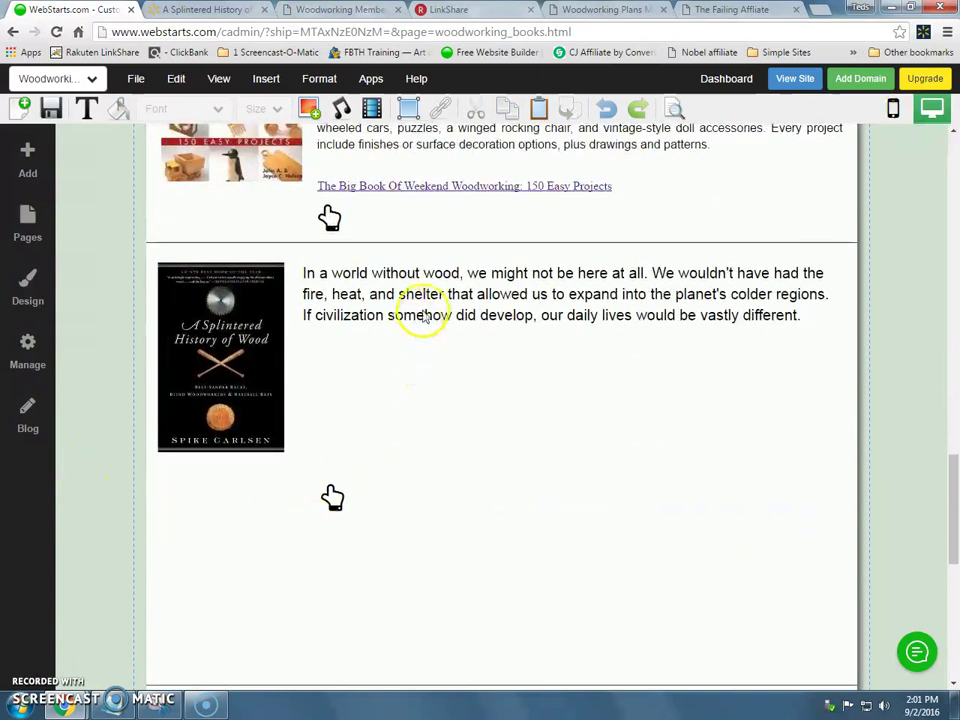
left_click(390, 295)
left_click(390, 295)
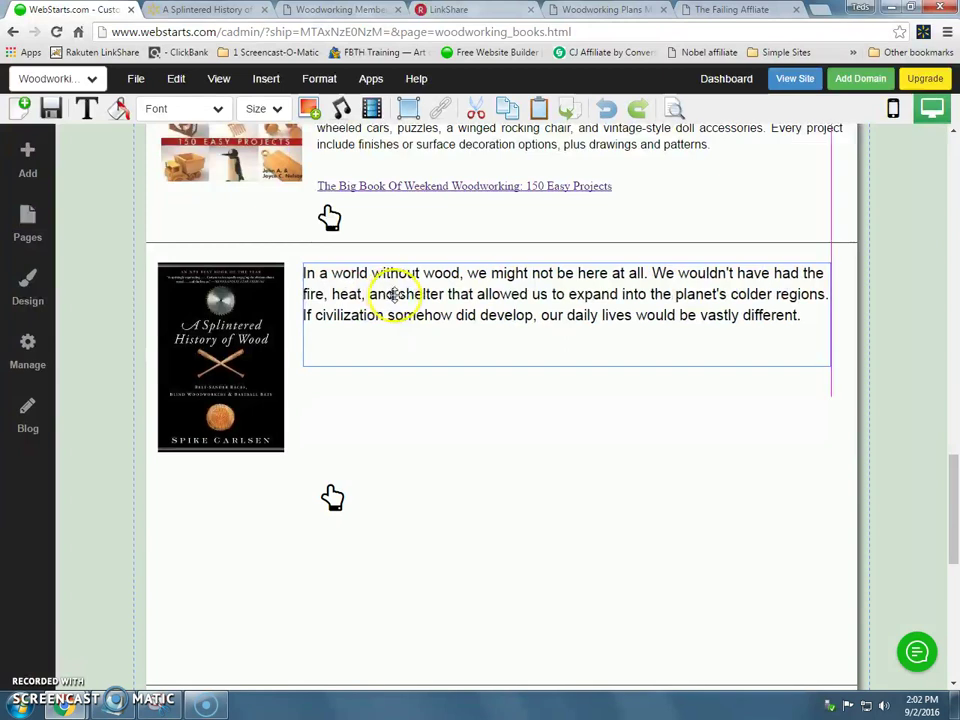
left_click_drag(390, 293, 397, 295)
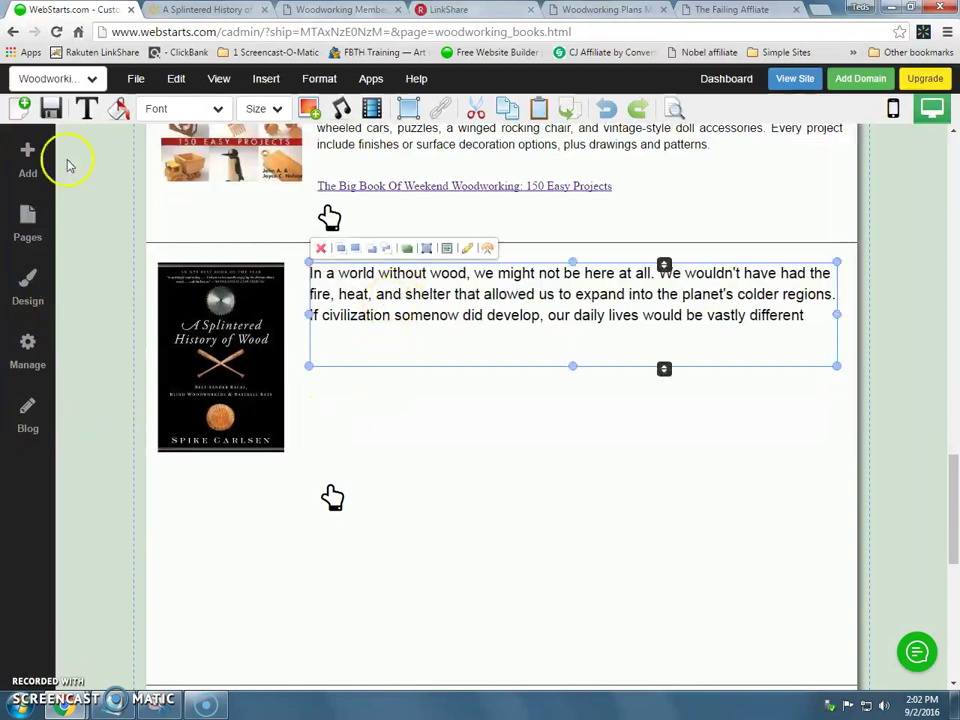
left_click(50, 110)
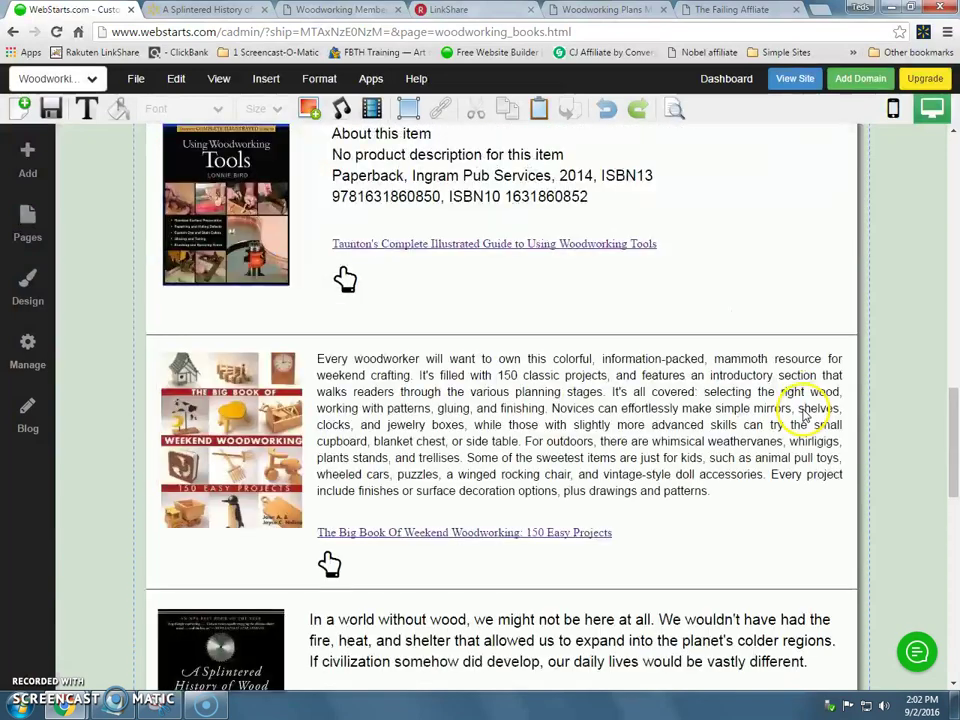
Step: Align the description's left edge with the description of The Big Book of Weekend Woodworking above it
scroll(808, 414, "up", 6)
scroll(806, 415, "down", 6)
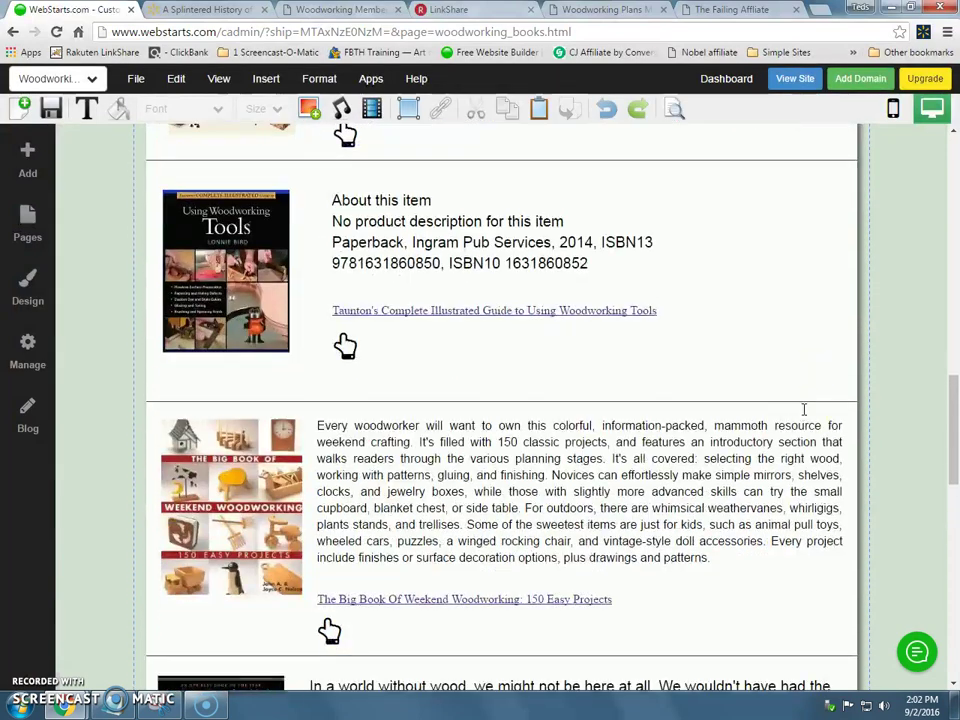
scroll(770, 393, "up", 3)
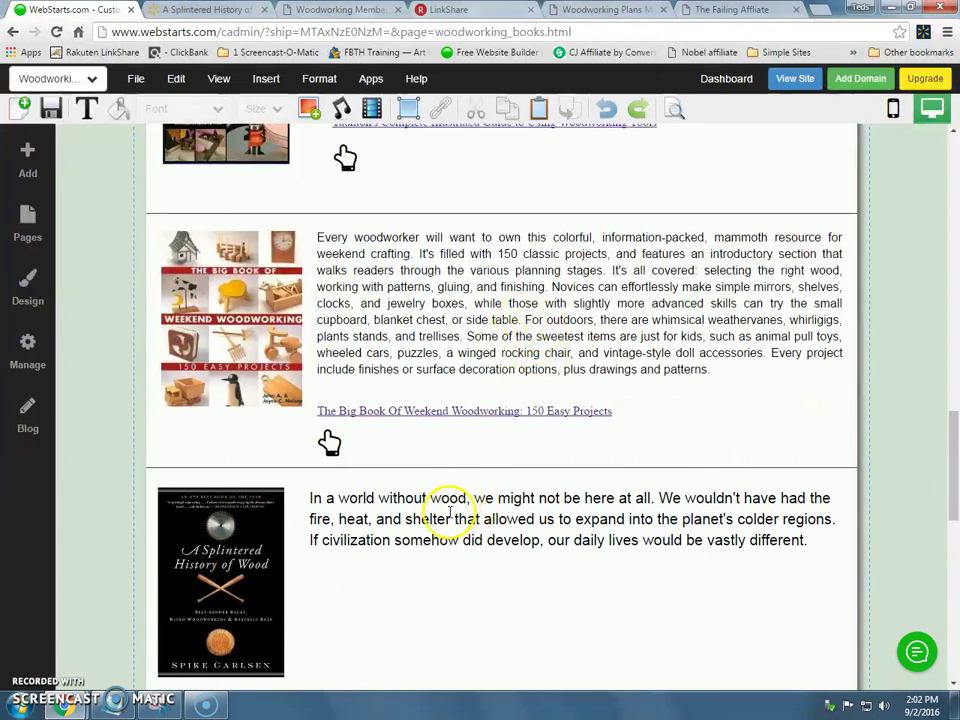
left_click(433, 521)
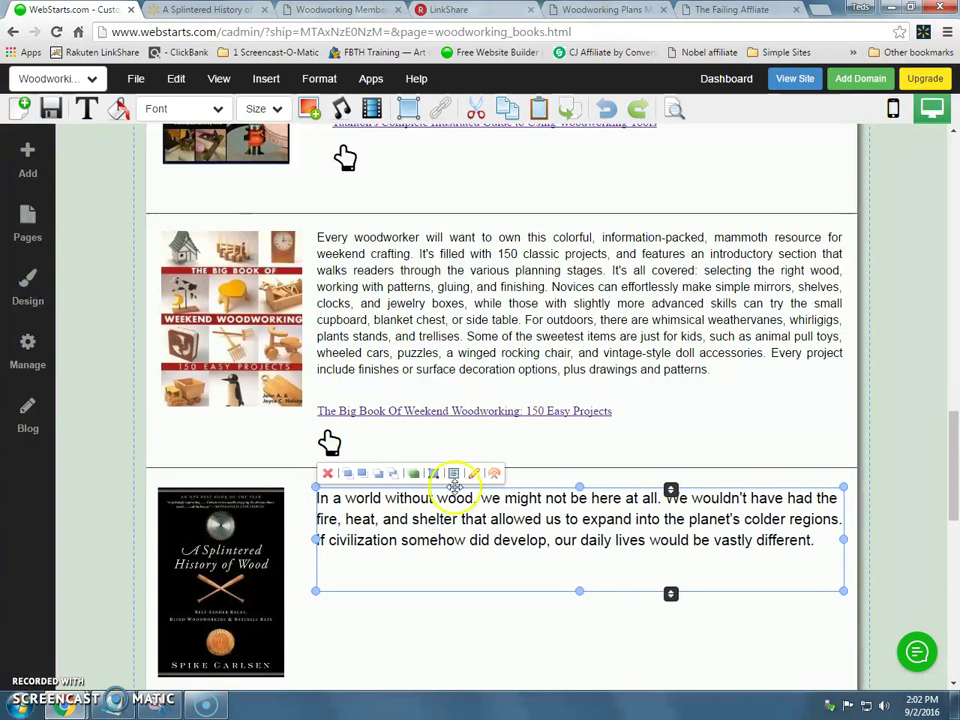
left_click(94, 450)
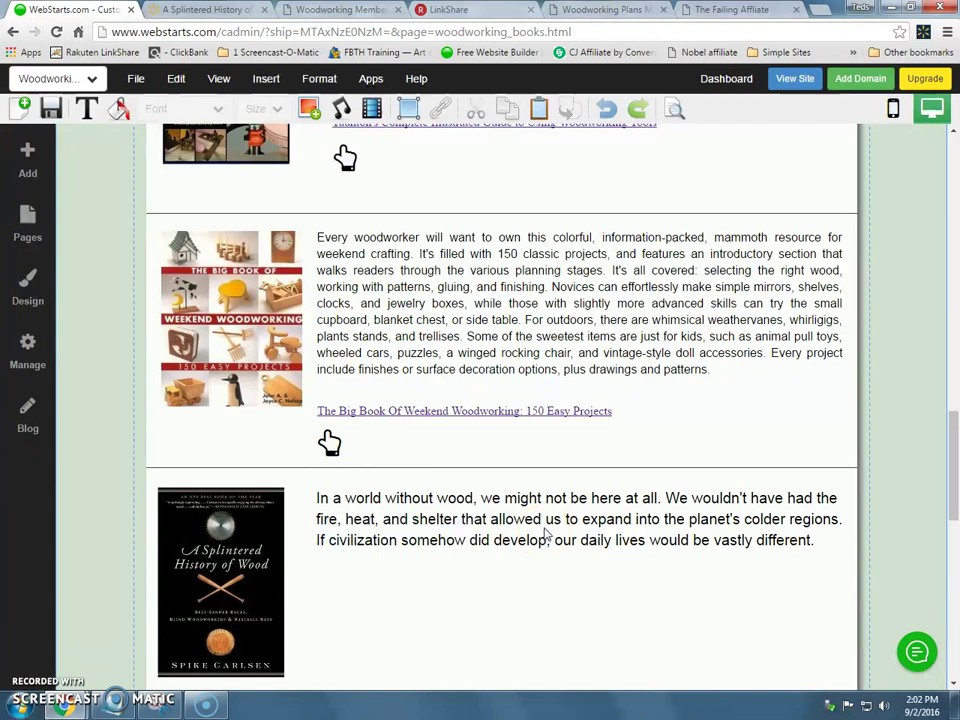
Step: Move the pointing-hand icon up beside the lower part of the cover, near the description's left edge
scroll(540, 531, "down", 2)
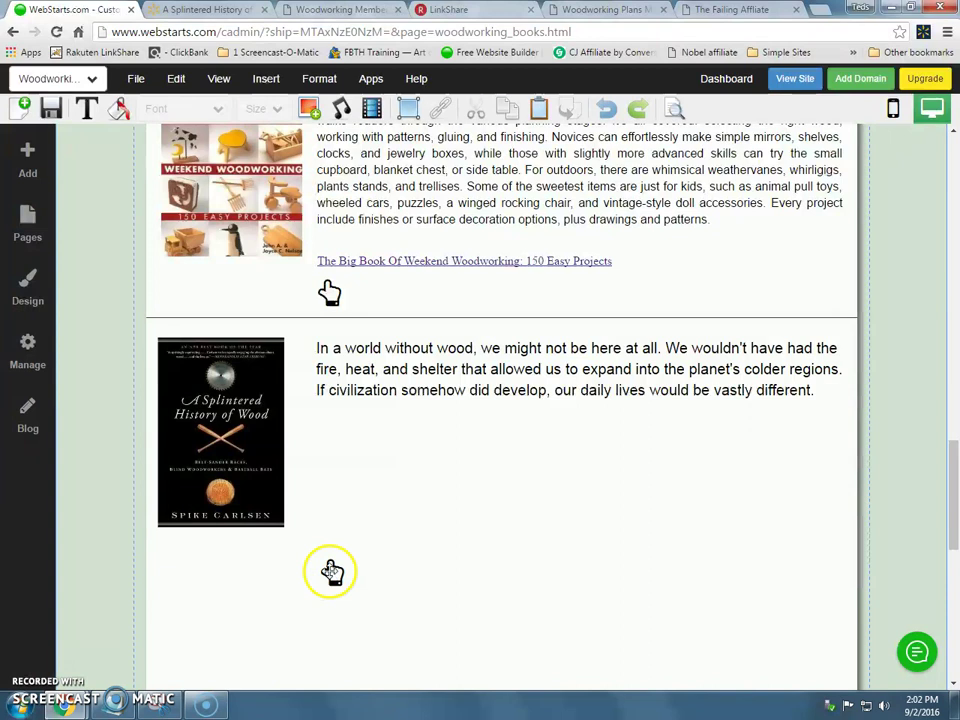
left_click(331, 571)
left_click_drag(332, 553, 321, 491)
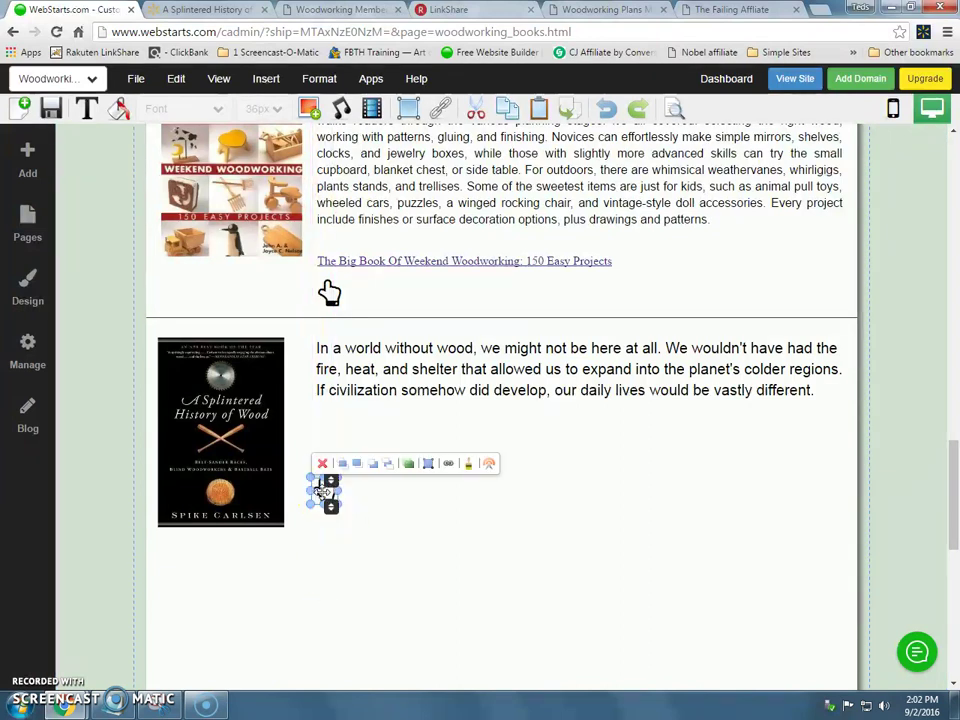
left_click(321, 490)
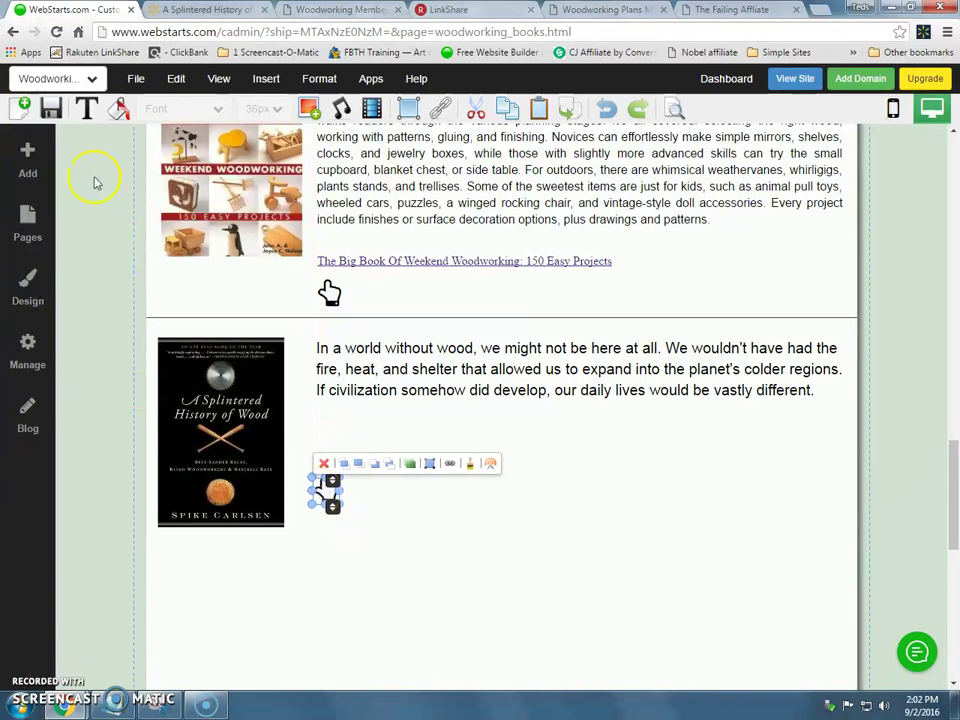
left_click(75, 327)
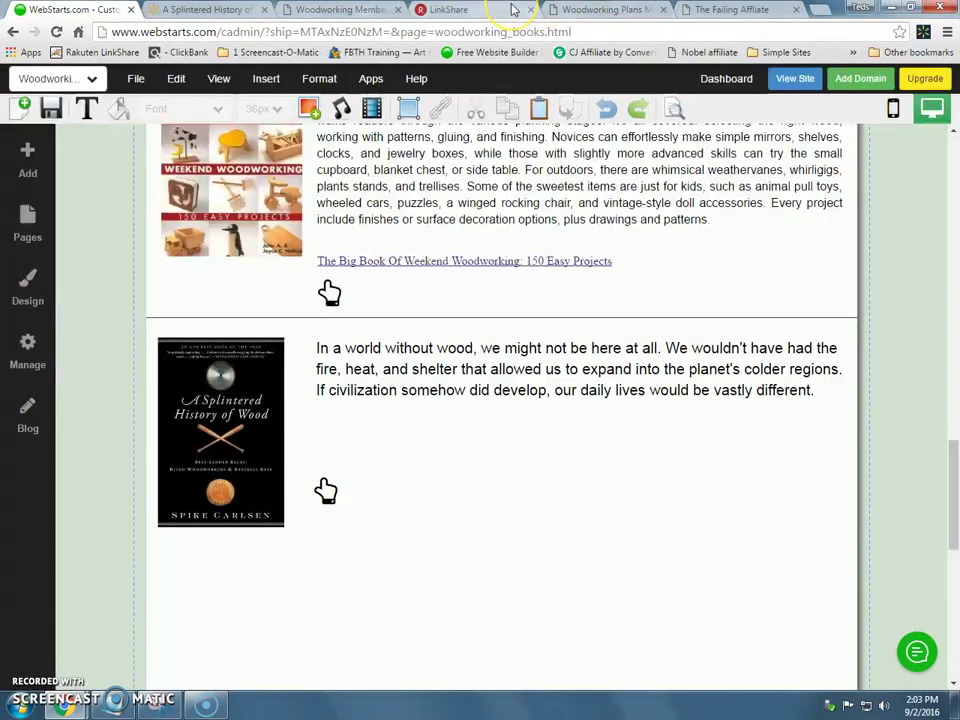
Step: In the LinkShare link details window, set the book's link to a TextLink that opens in a new window and copy its code
left_click(513, 9)
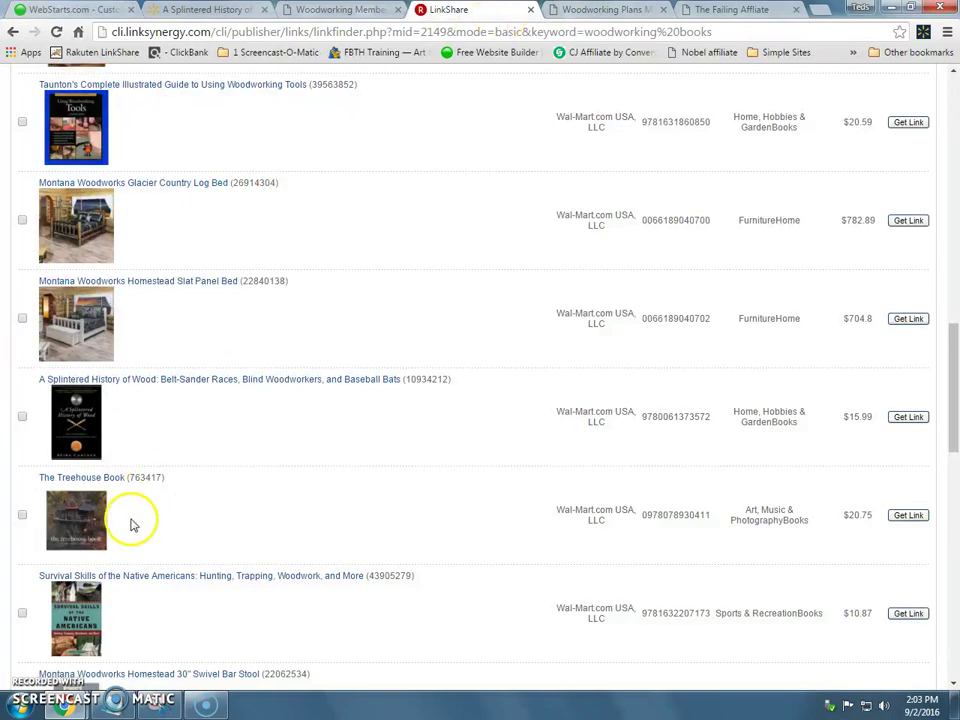
left_click(62, 9)
mouse_move(62, 705)
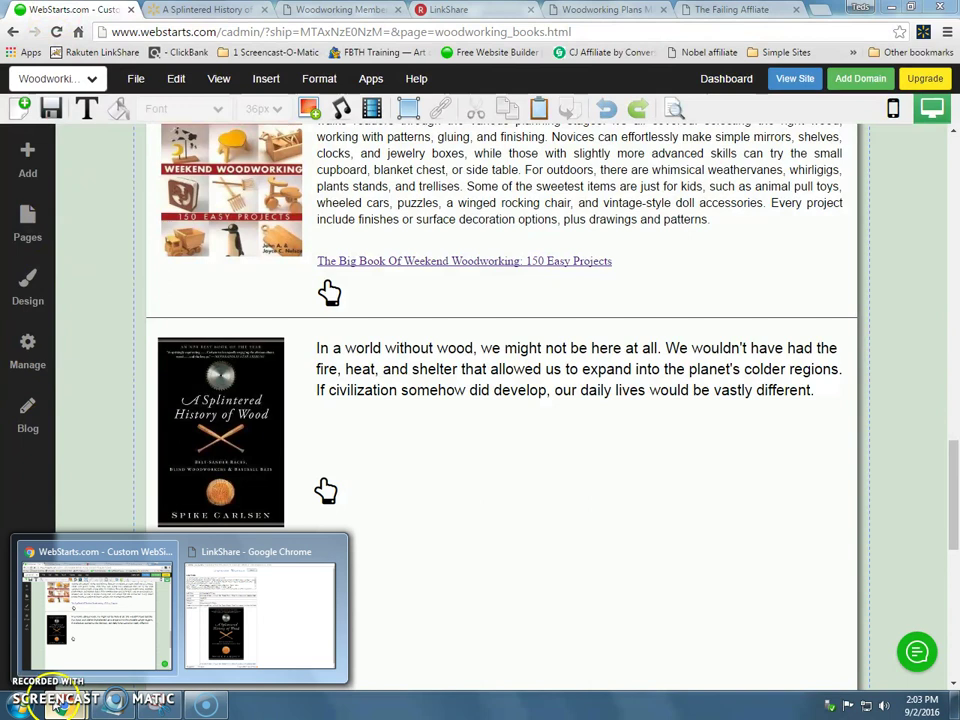
left_click(305, 605)
scroll(520, 410, "down", 1)
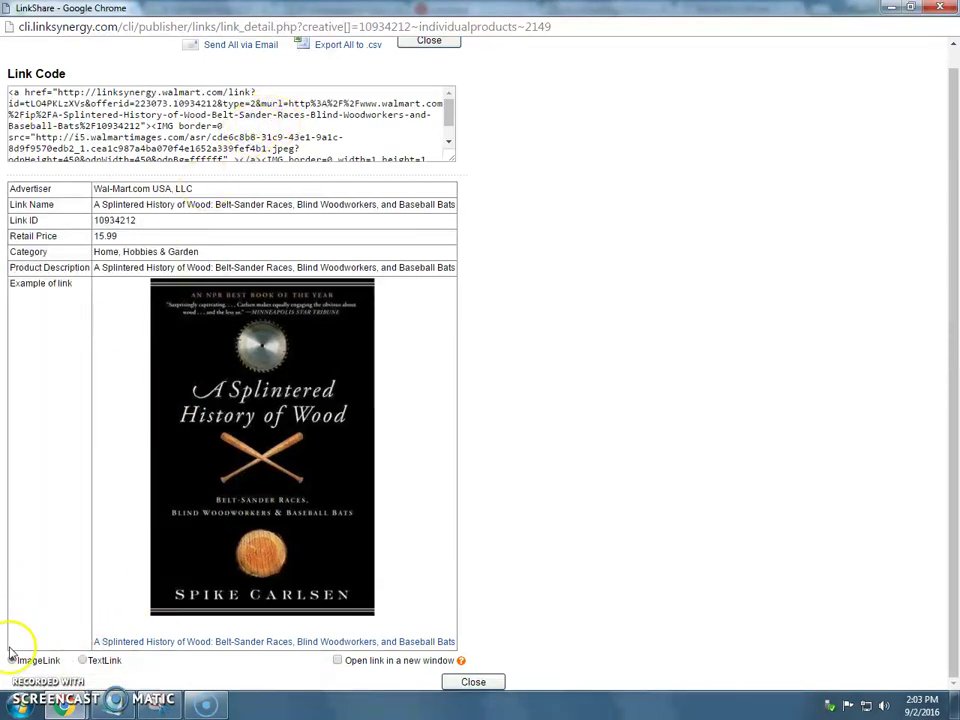
left_click(83, 661)
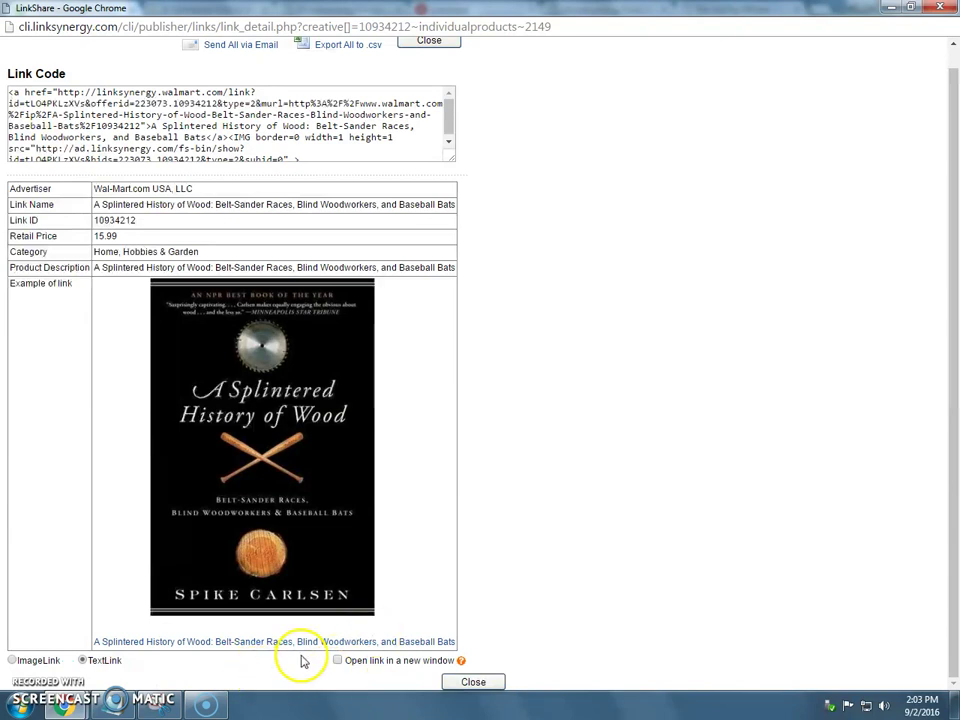
left_click(339, 661)
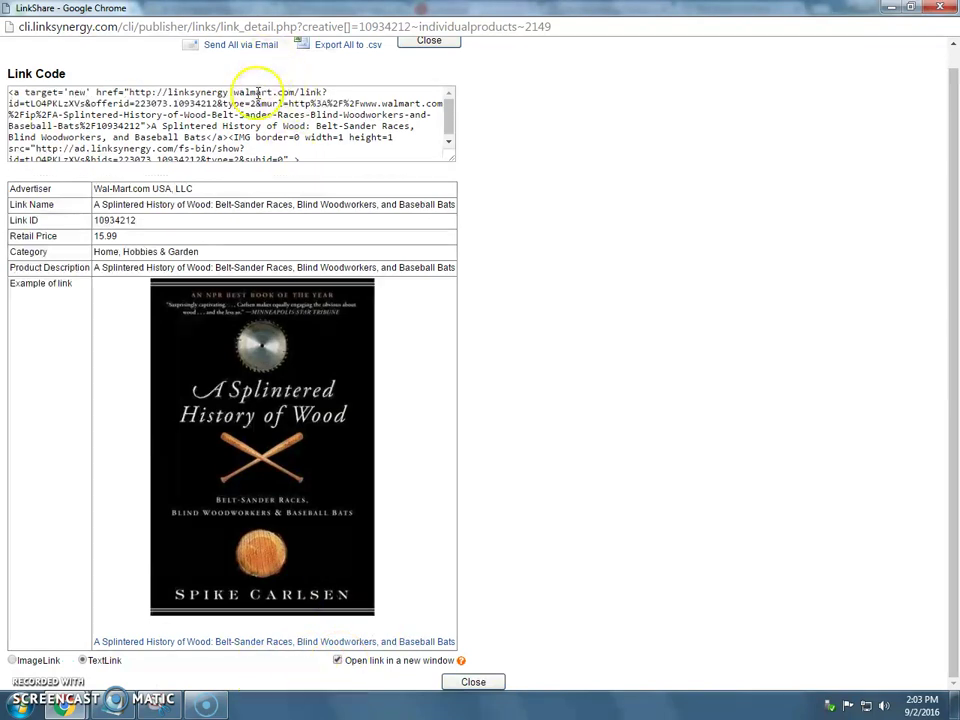
left_click(230, 111)
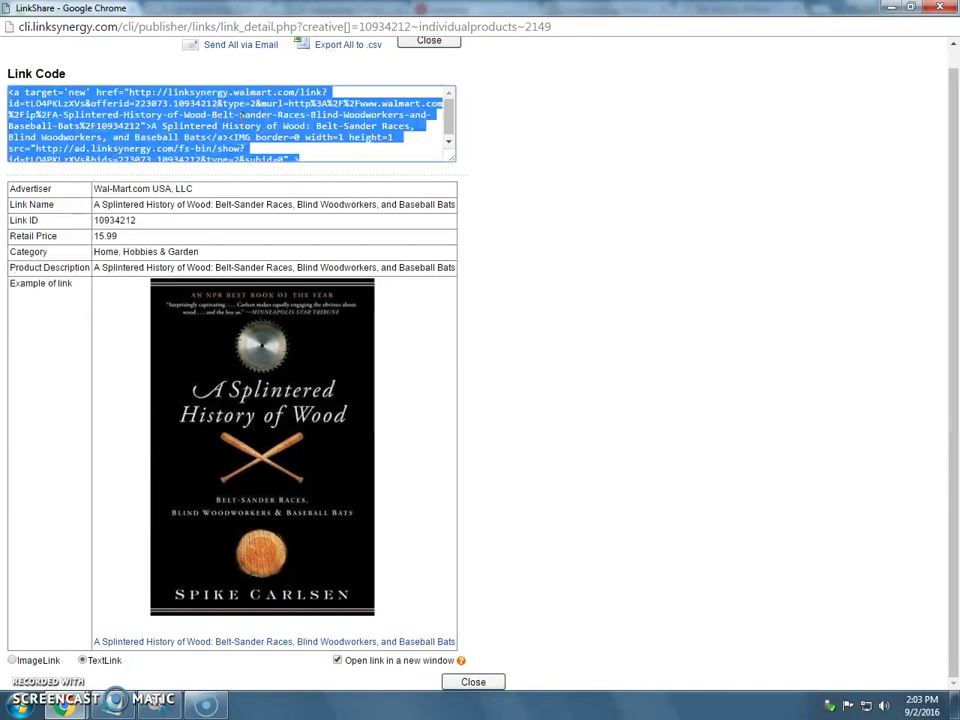
right_click(241, 117)
left_click(264, 148)
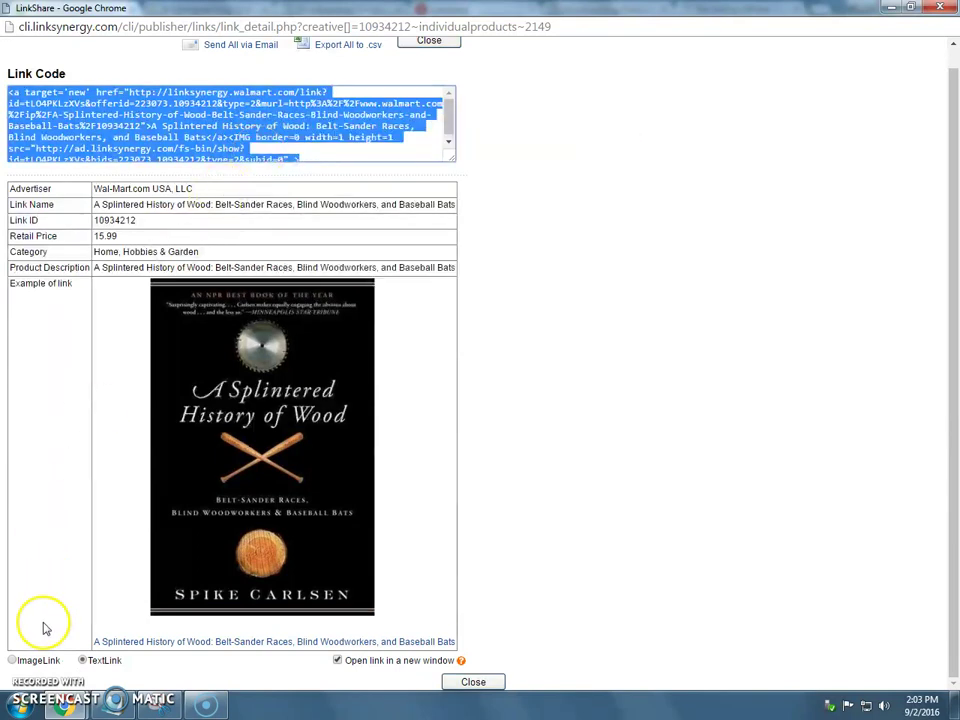
Step: Return to the WebStarts editor and insert the copied link code into the page as HTML code
left_click(62, 706)
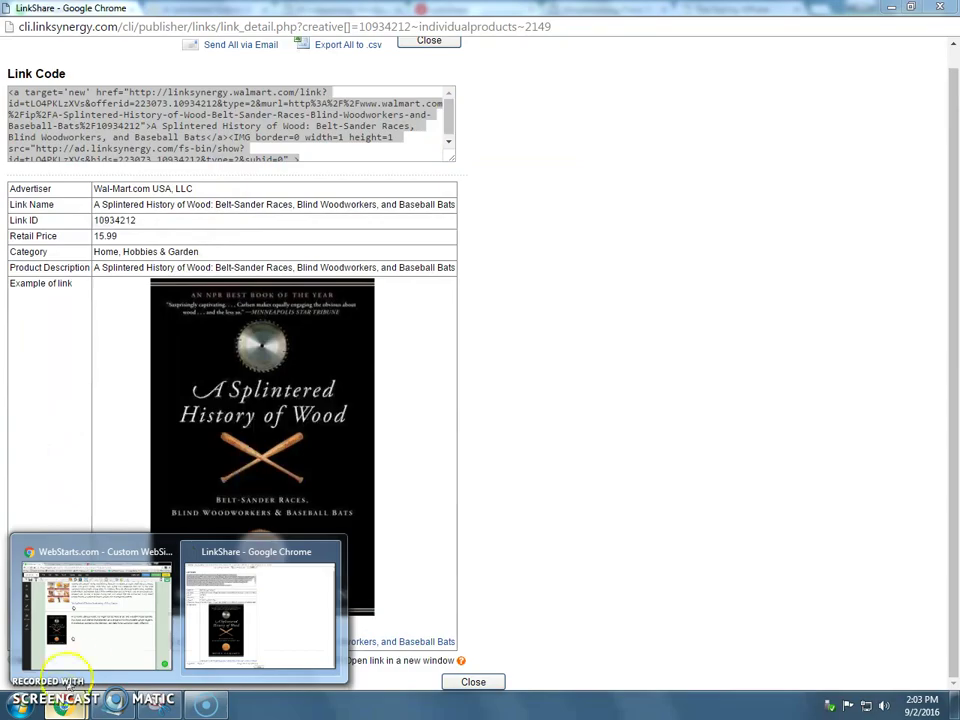
left_click(72, 660)
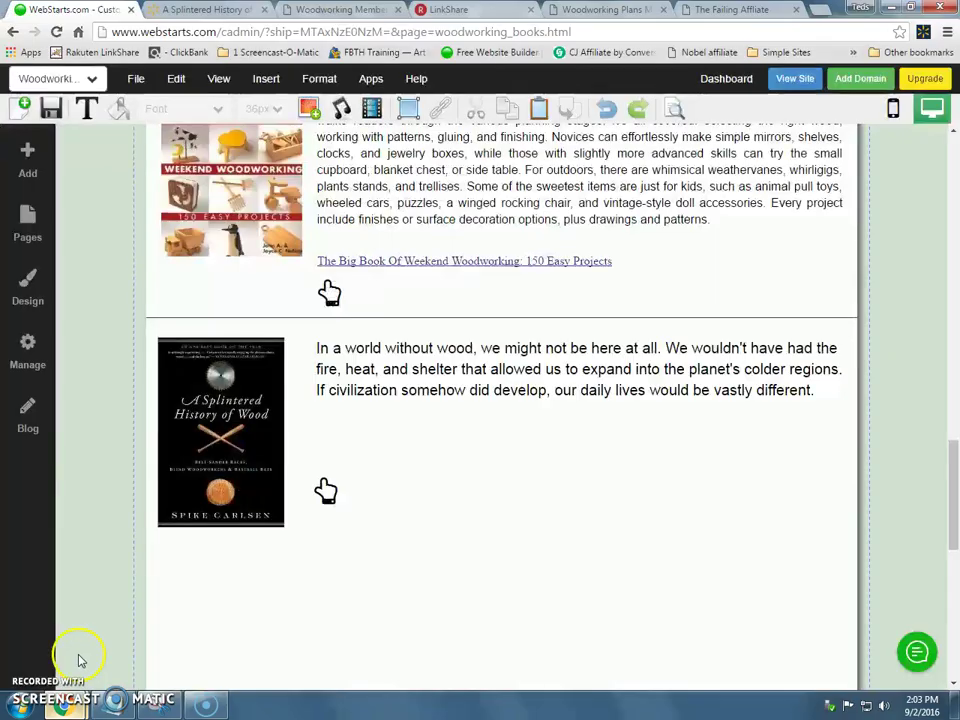
left_click(264, 84)
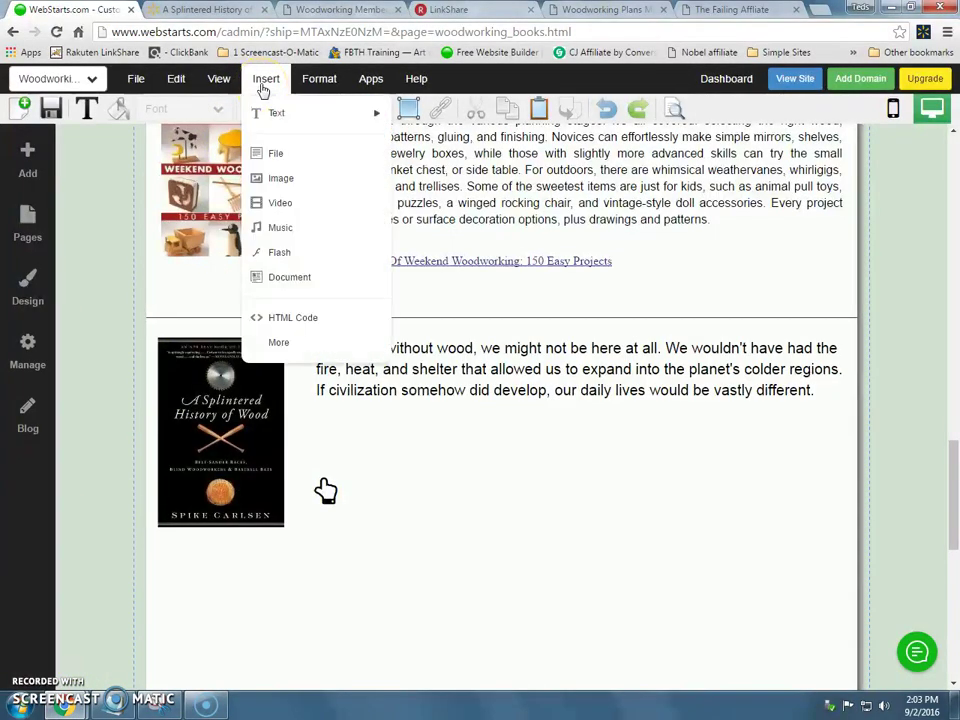
left_click(281, 320)
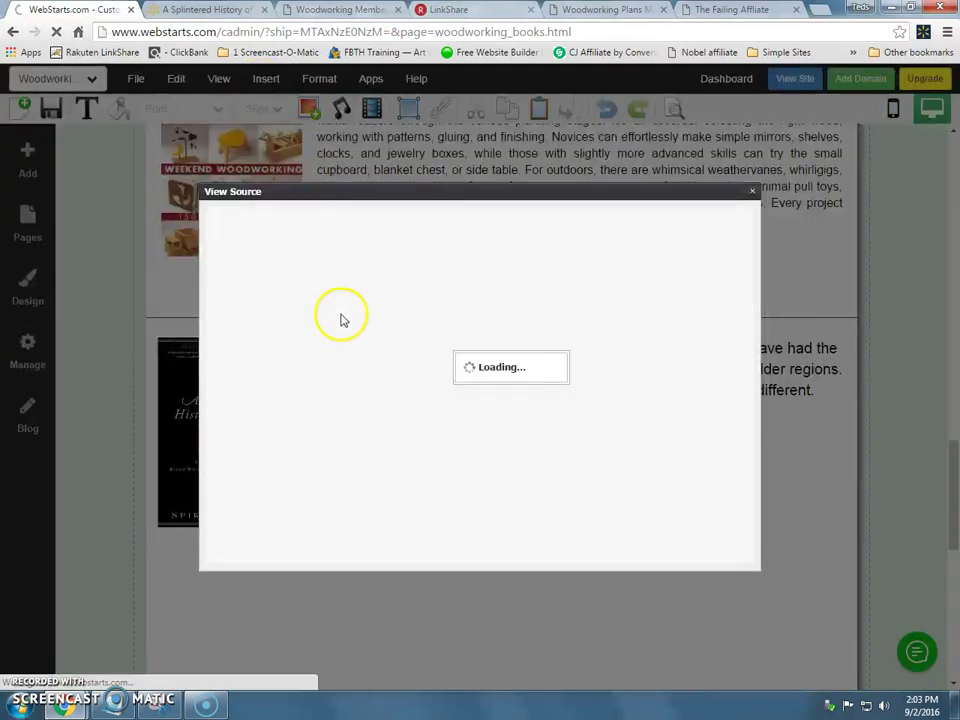
right_click(423, 287)
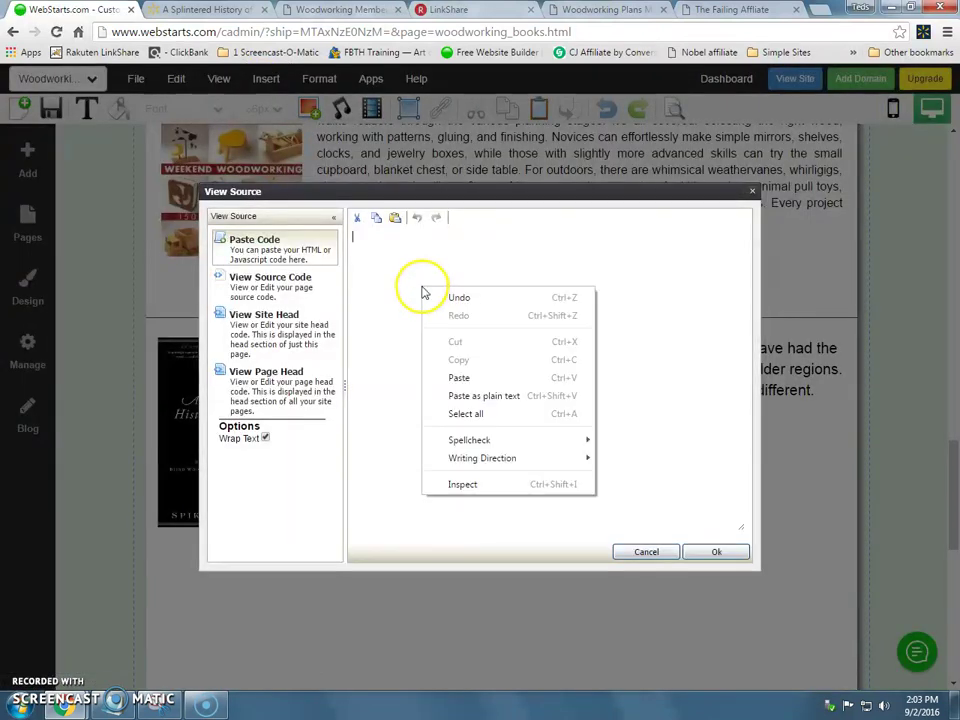
left_click(448, 377)
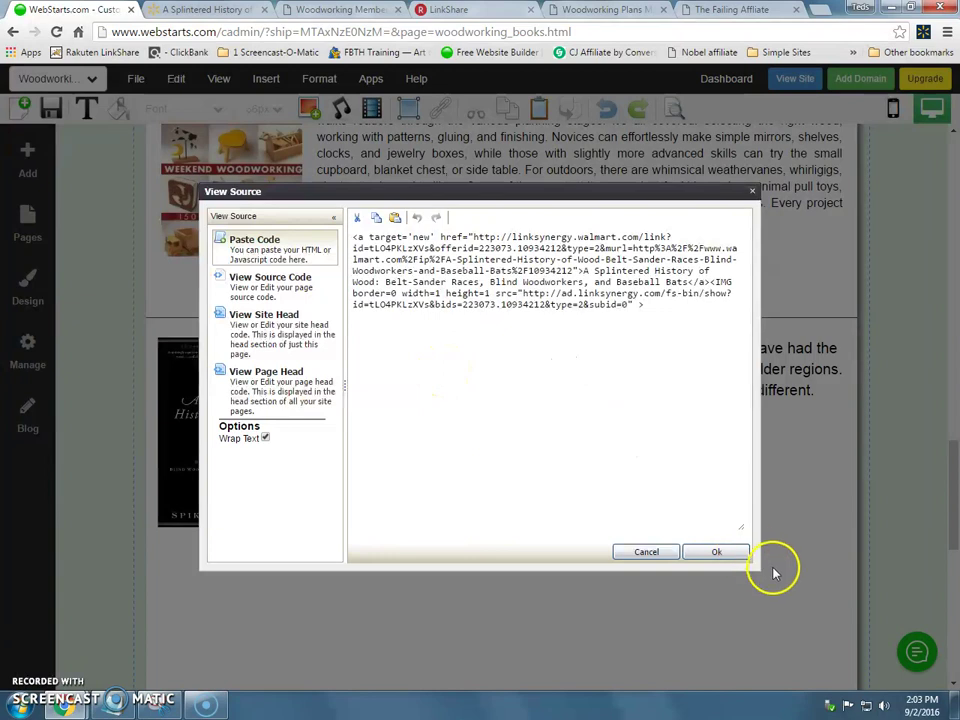
left_click(716, 554)
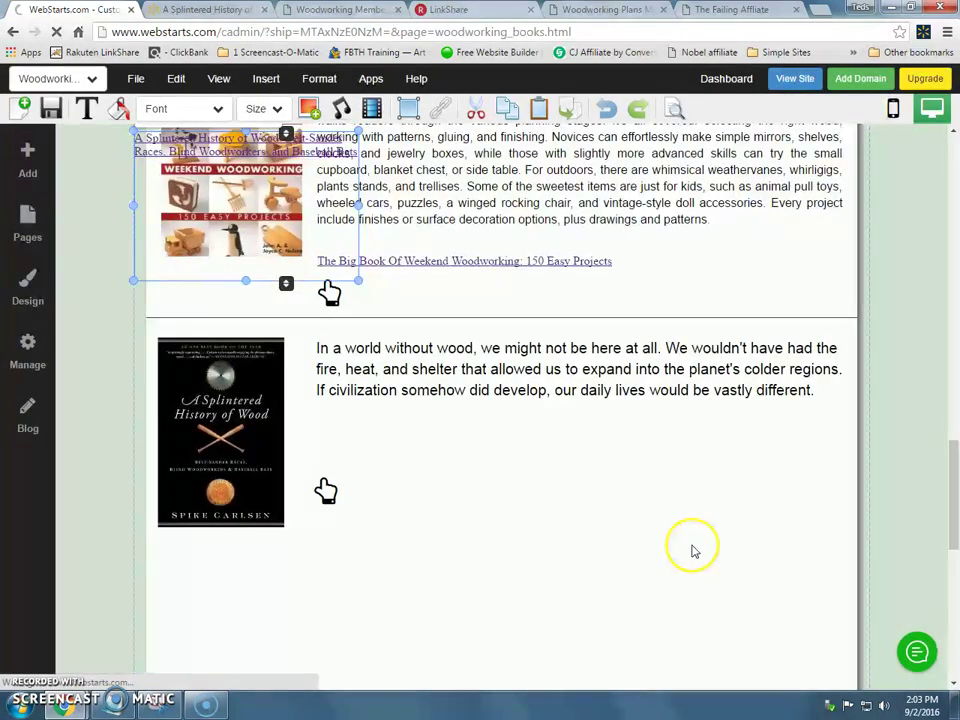
Step: Place the link block under the new book's description, shorten its empty height, and widen it so the title fits on one line
left_click_drag(314, 241, 505, 527)
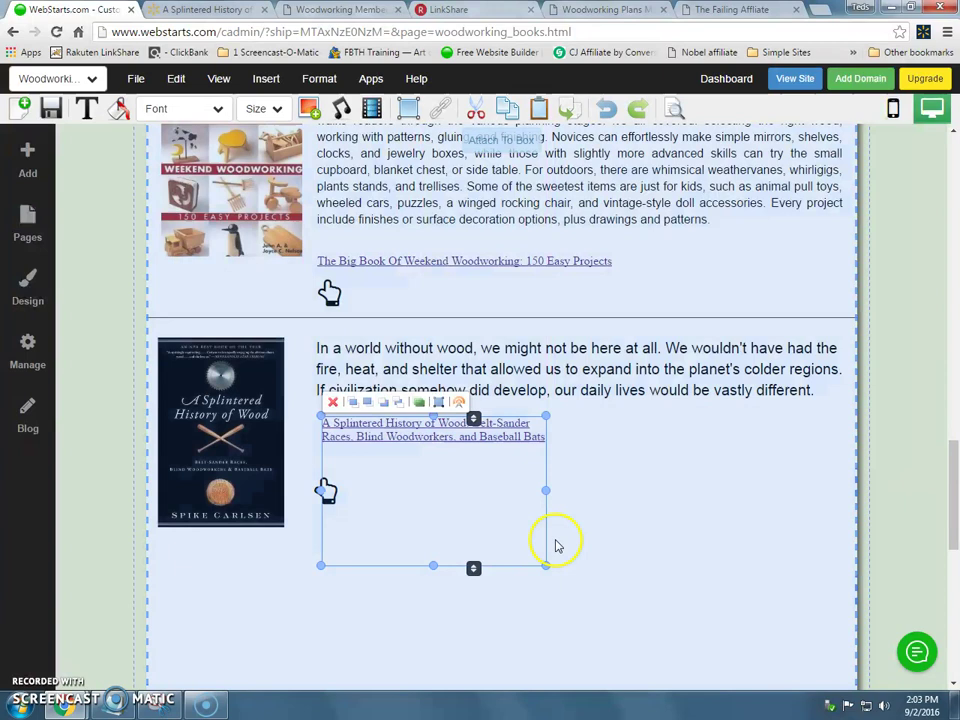
left_click_drag(434, 566, 431, 463)
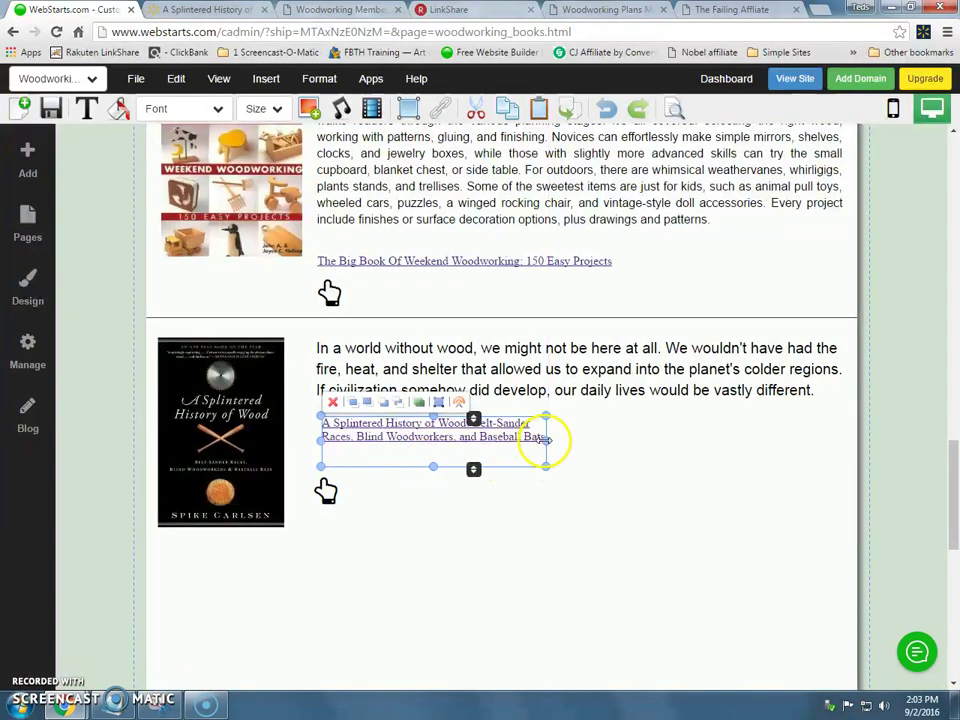
left_click_drag(545, 440, 845, 444)
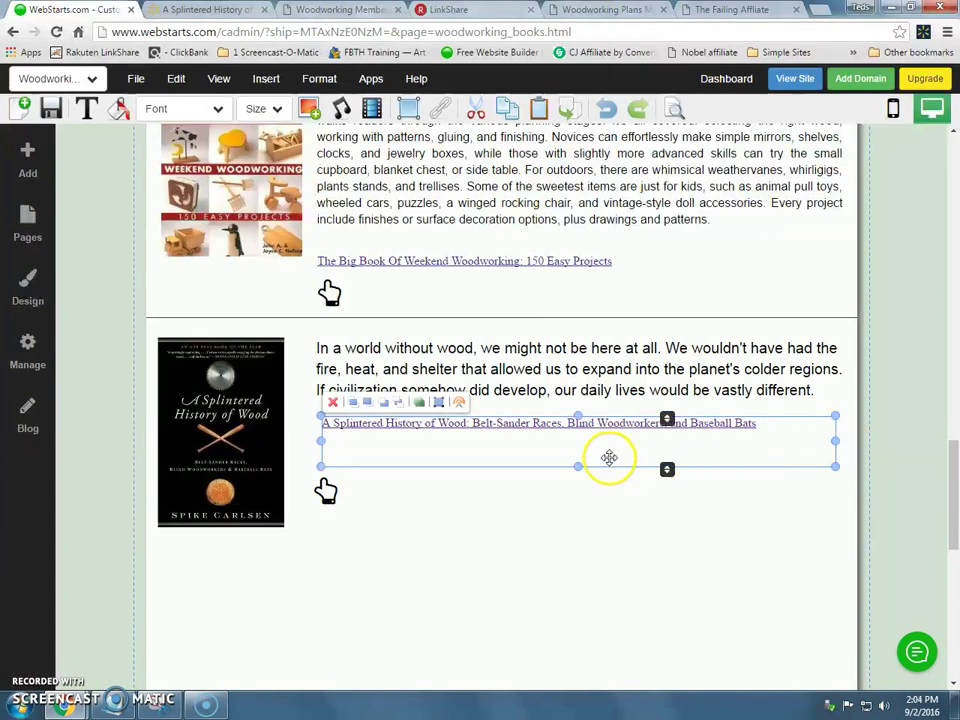
left_click_drag(609, 453, 597, 454)
left_click(572, 505)
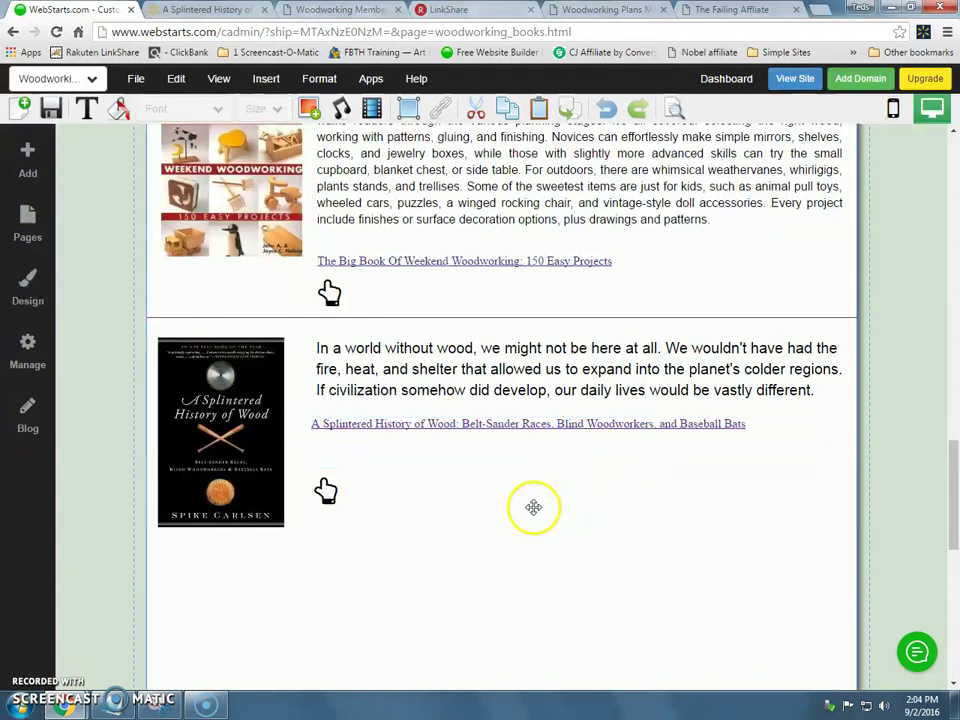
Step: Lower the title link so it sits between the description and the pointing-hand icon
left_click(370, 427)
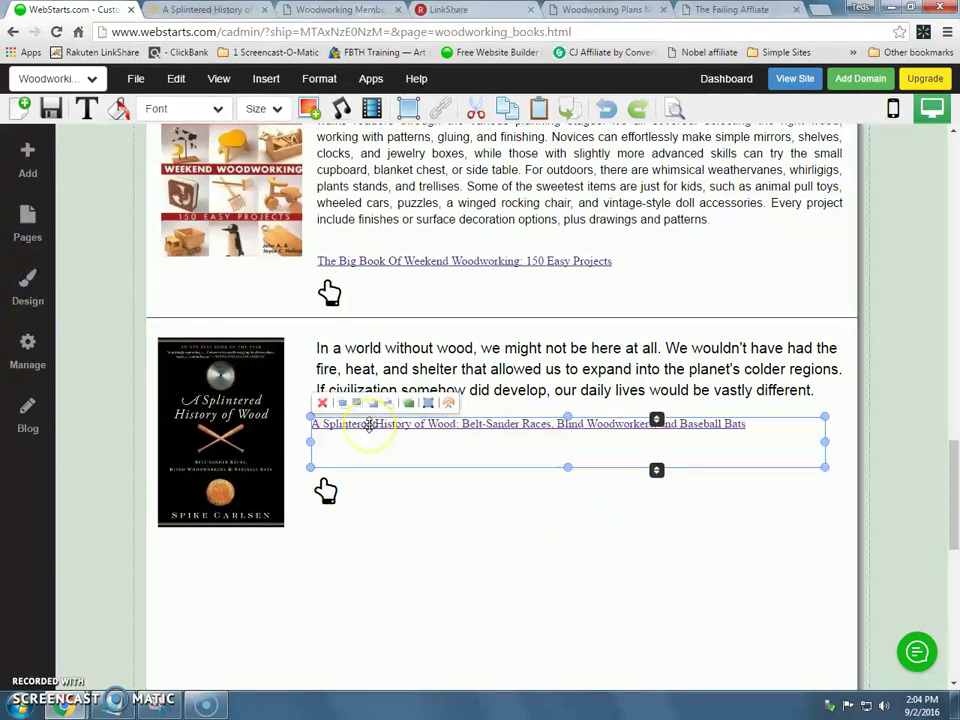
left_click_drag(565, 465, 482, 474)
left_click(100, 367)
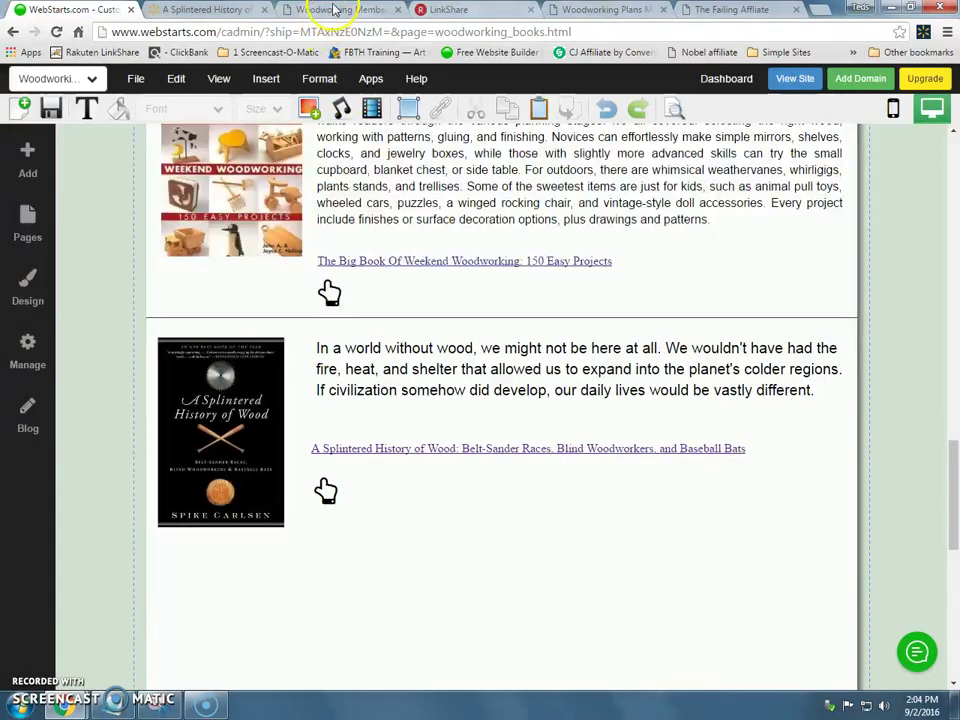
Step: Reload the published Woodworking Books page and check how its existing book entries and links are laid out
left_click(336, 10)
scroll(11, 257, "up", 15)
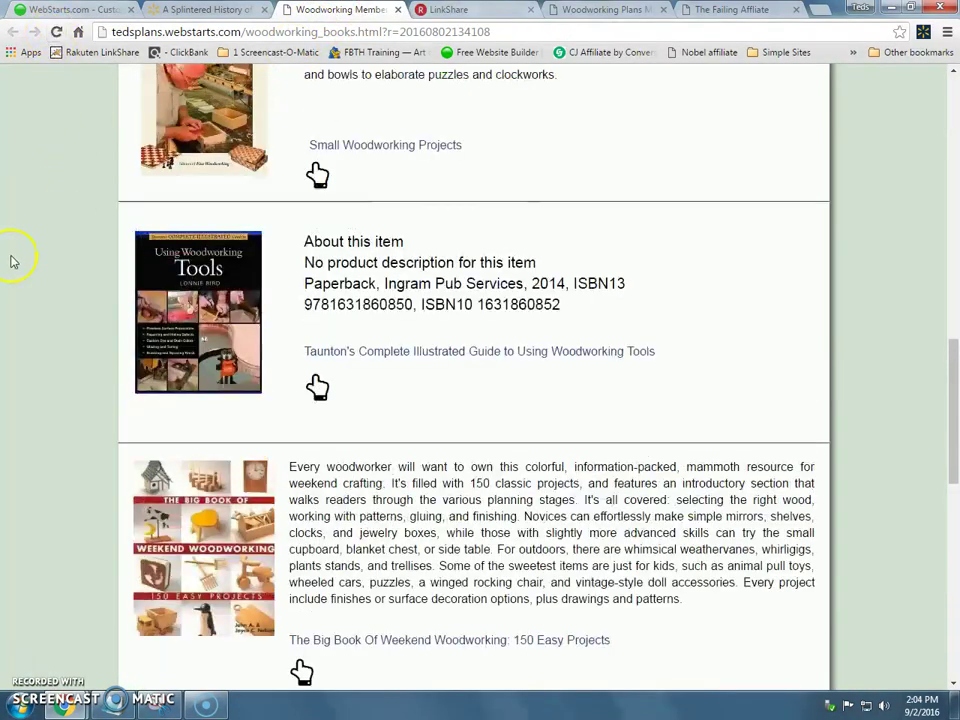
left_click(56, 32)
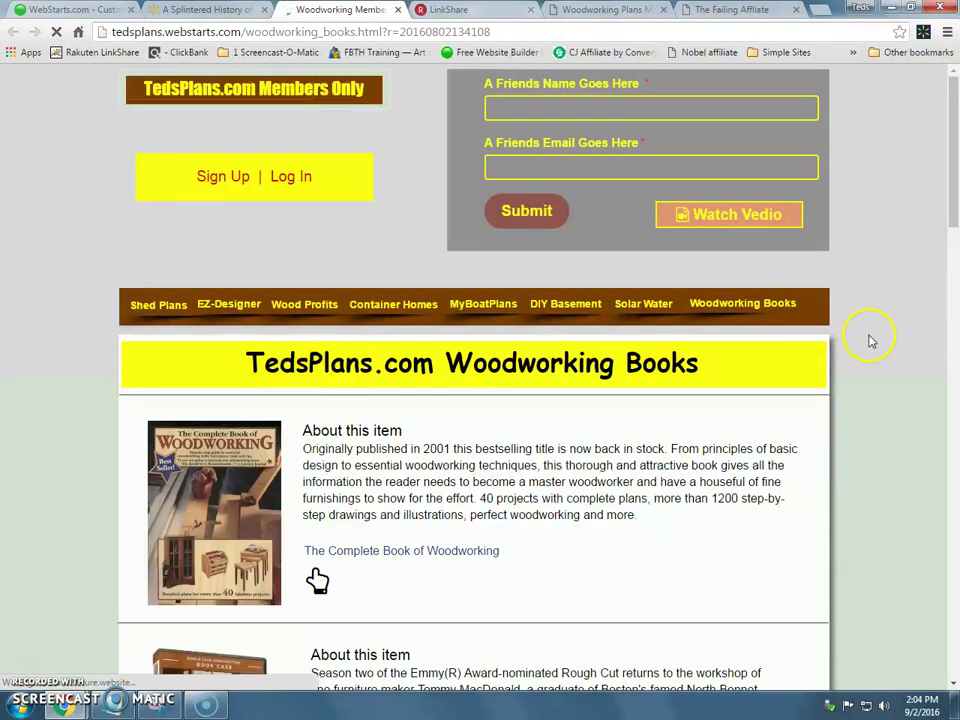
scroll(848, 445, "down", 1)
scroll(848, 445, "down", 2)
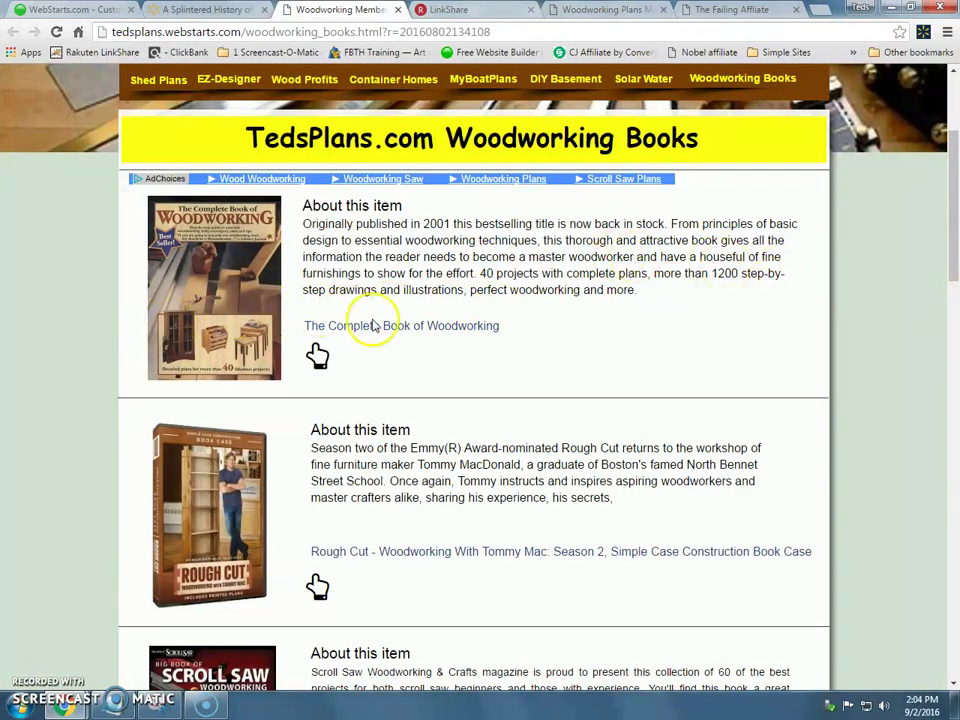
Step: Review the published book entries and follow the "A Splintered History of Wood" link to check the oid value in its Walmart address
scroll(86, 379, "down", 5)
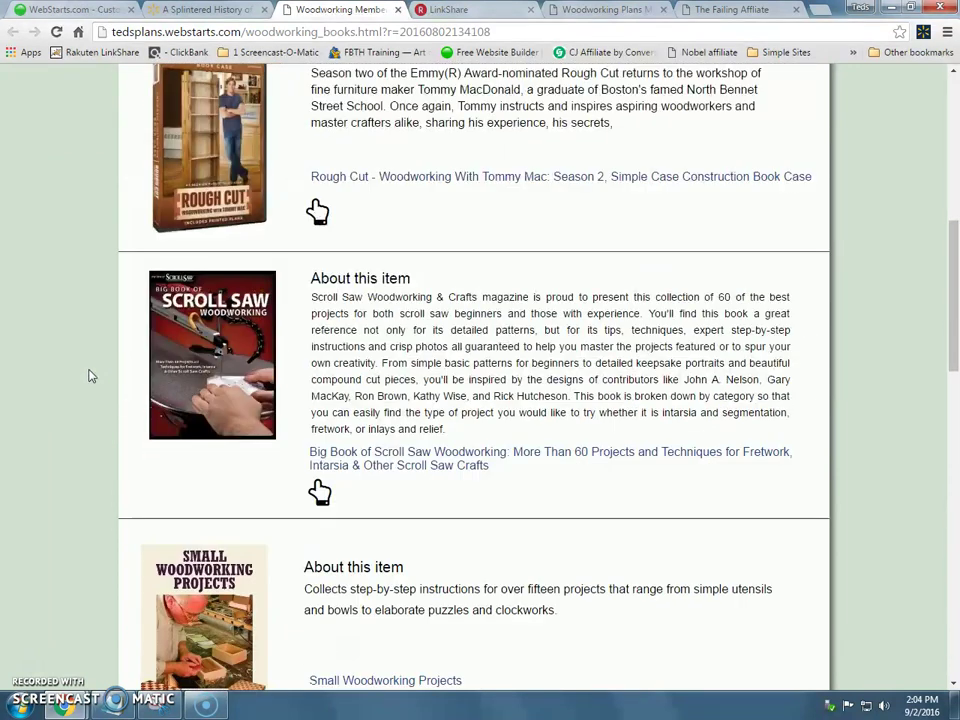
scroll(90, 376, "down", 1)
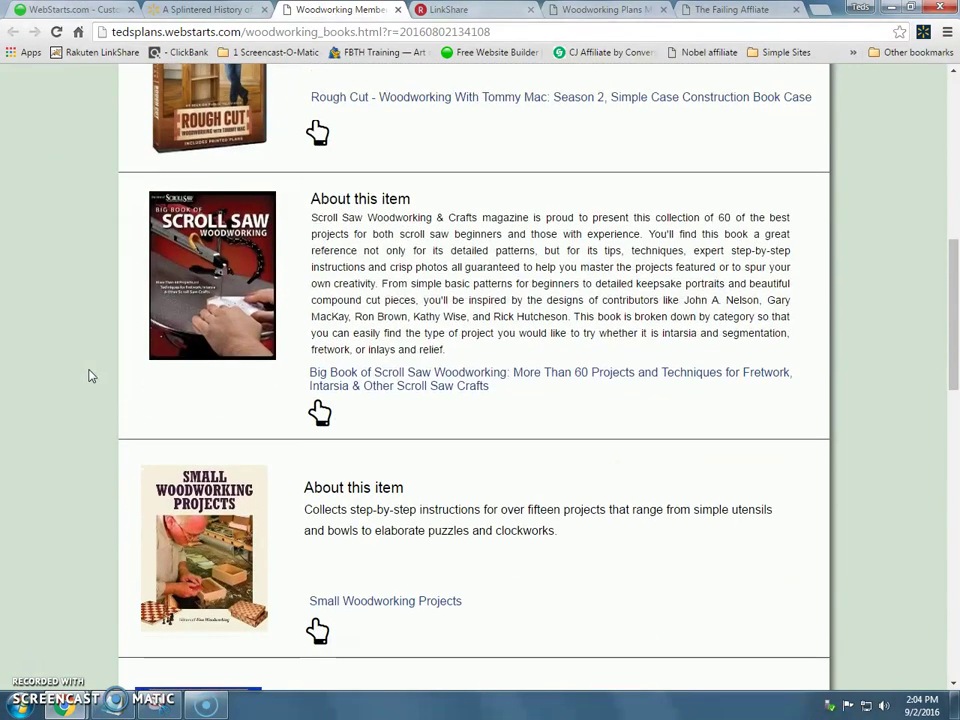
scroll(90, 376, "down", 2)
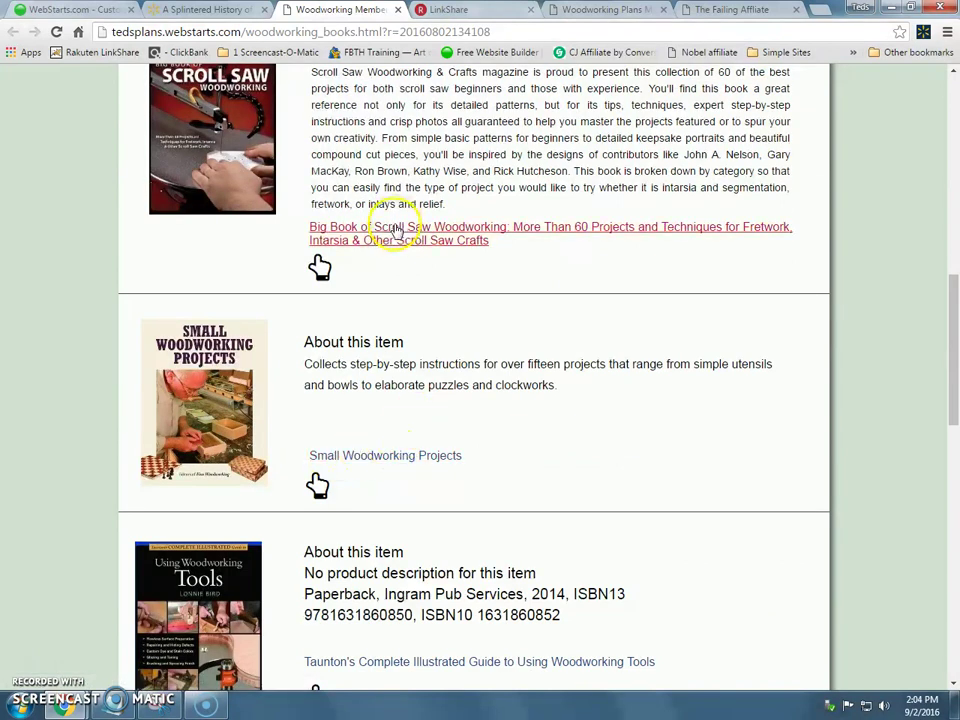
scroll(591, 388, "down", 2)
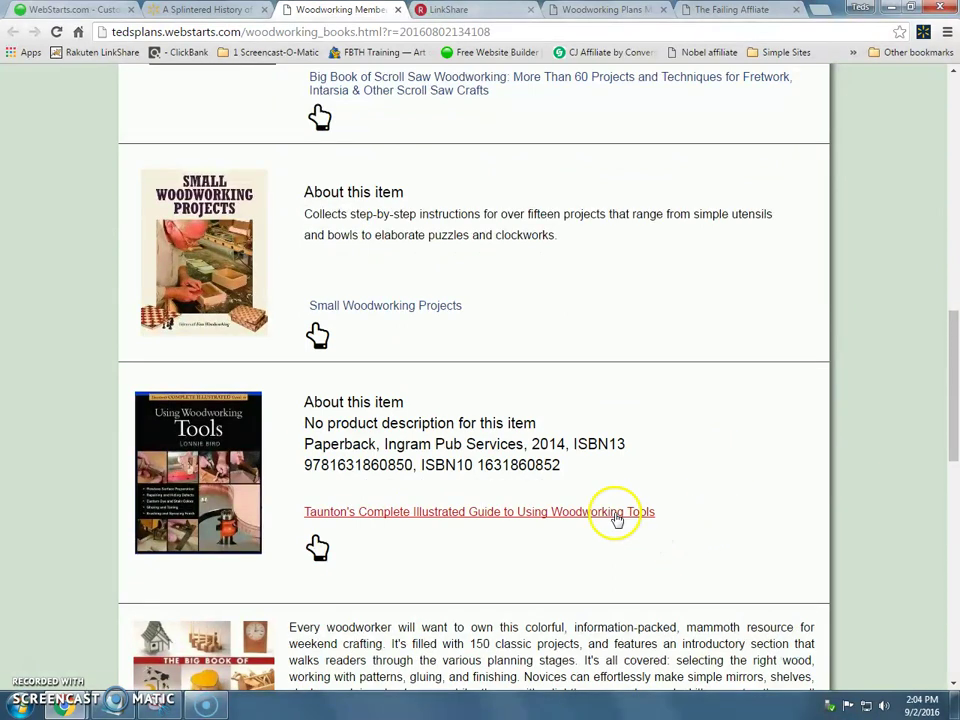
scroll(436, 572, "down", 3)
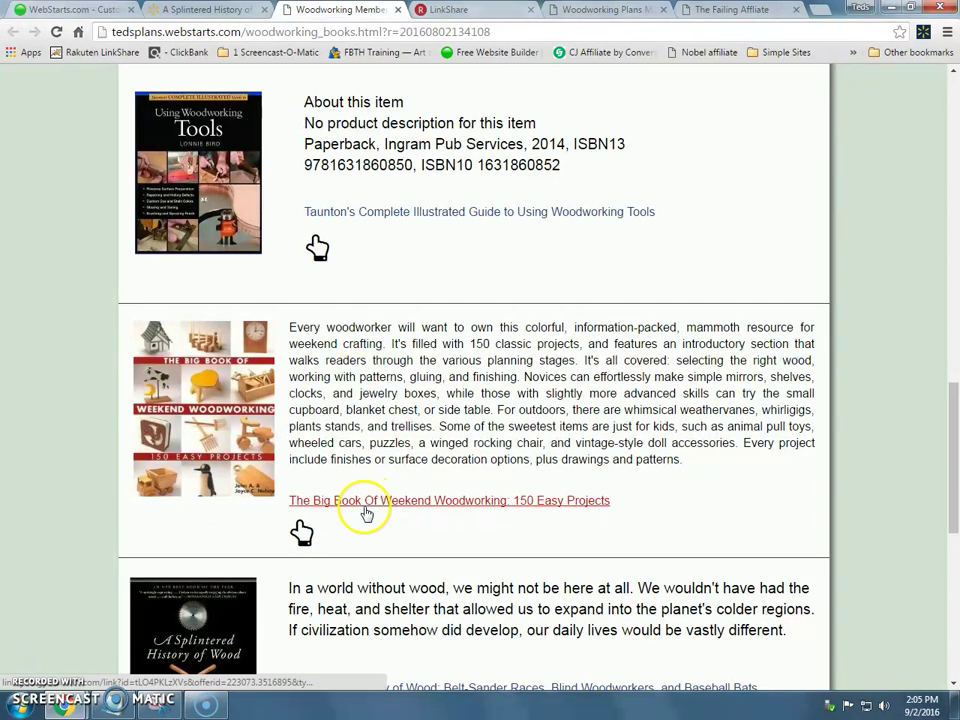
scroll(70, 505, "down", 3)
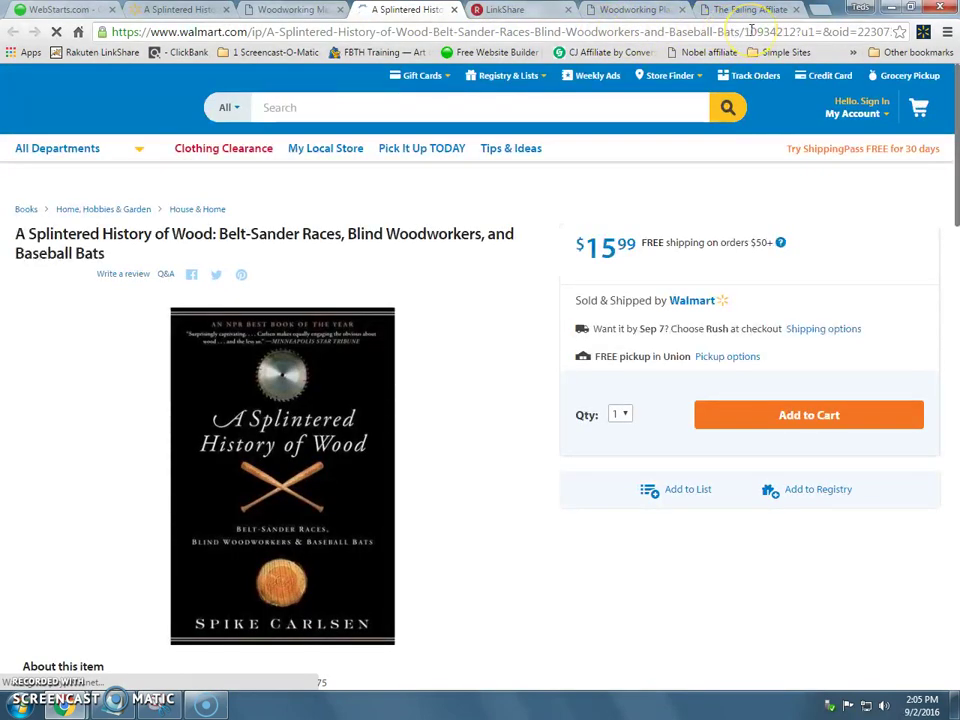
left_click_drag(853, 31, 897, 31)
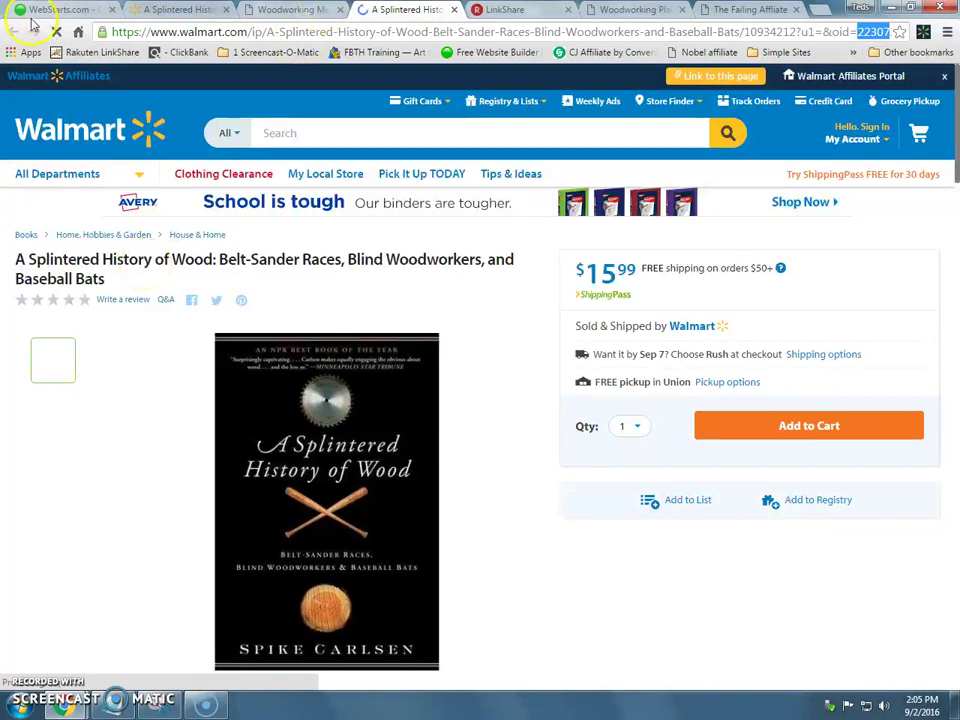
left_click(300, 12)
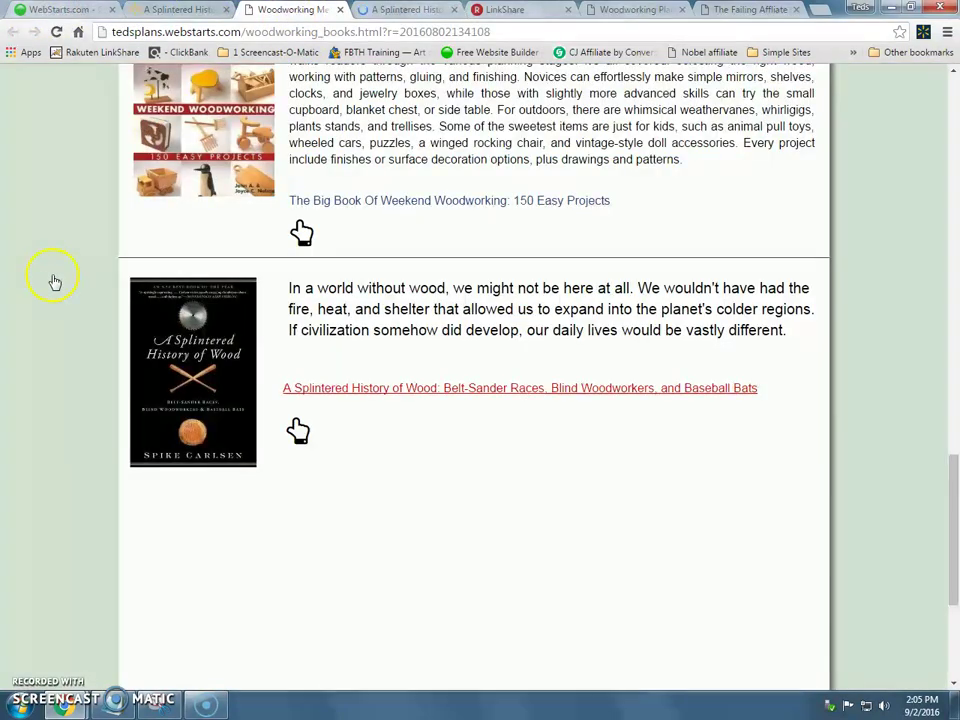
scroll(65, 261, "up", 10)
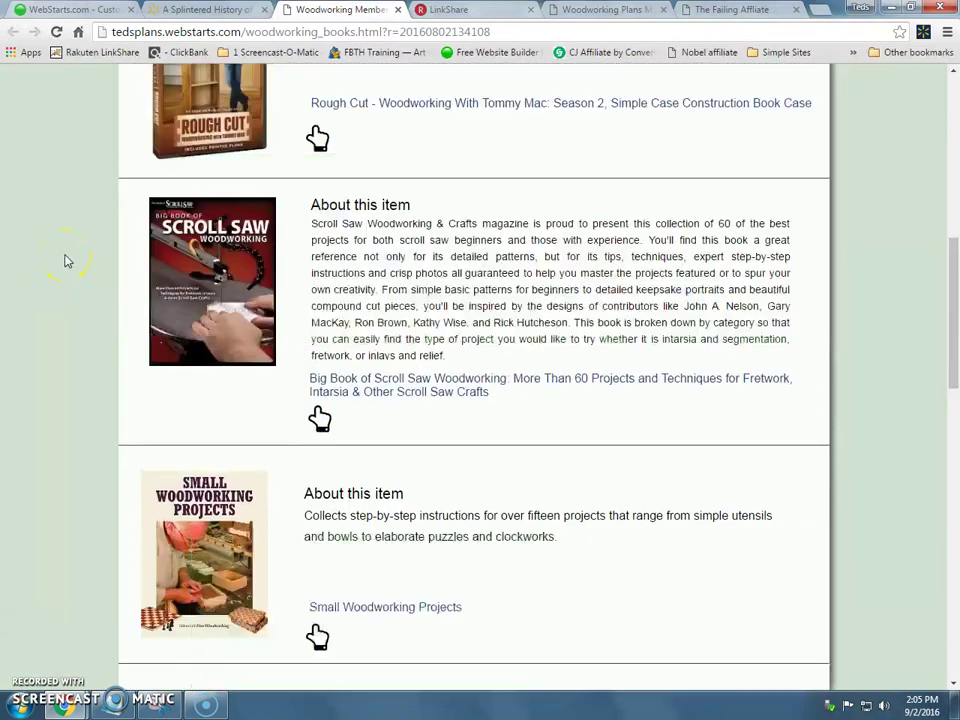
scroll(65, 261, "up", 7)
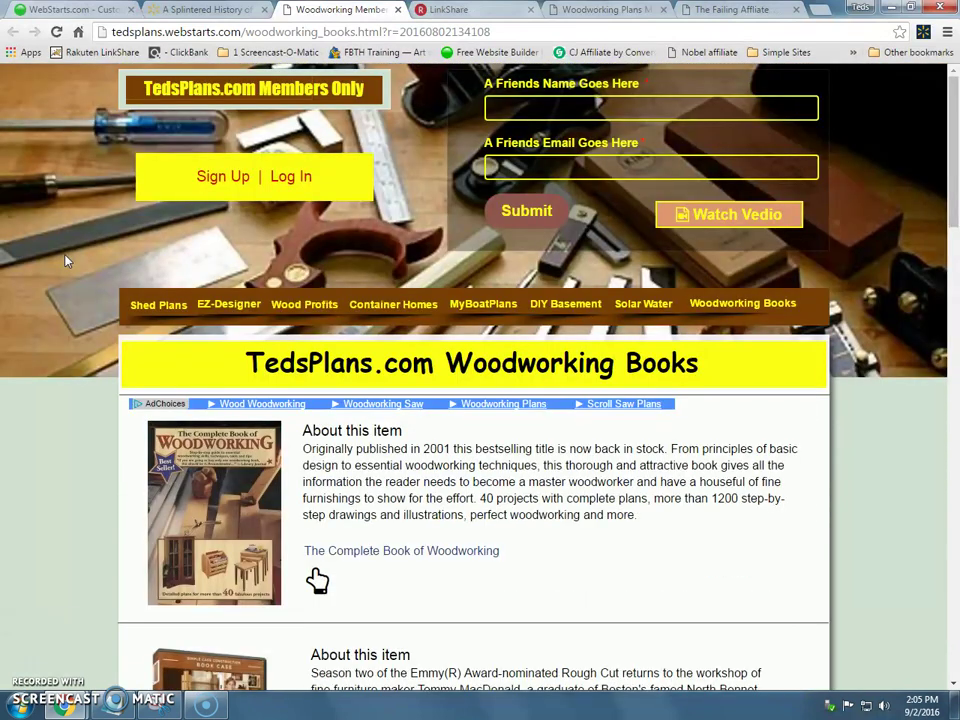
Step: Look over the TedsPlans home page and The Failing Affiliate site, including its page on what they do to attract newbies
left_click(595, 10)
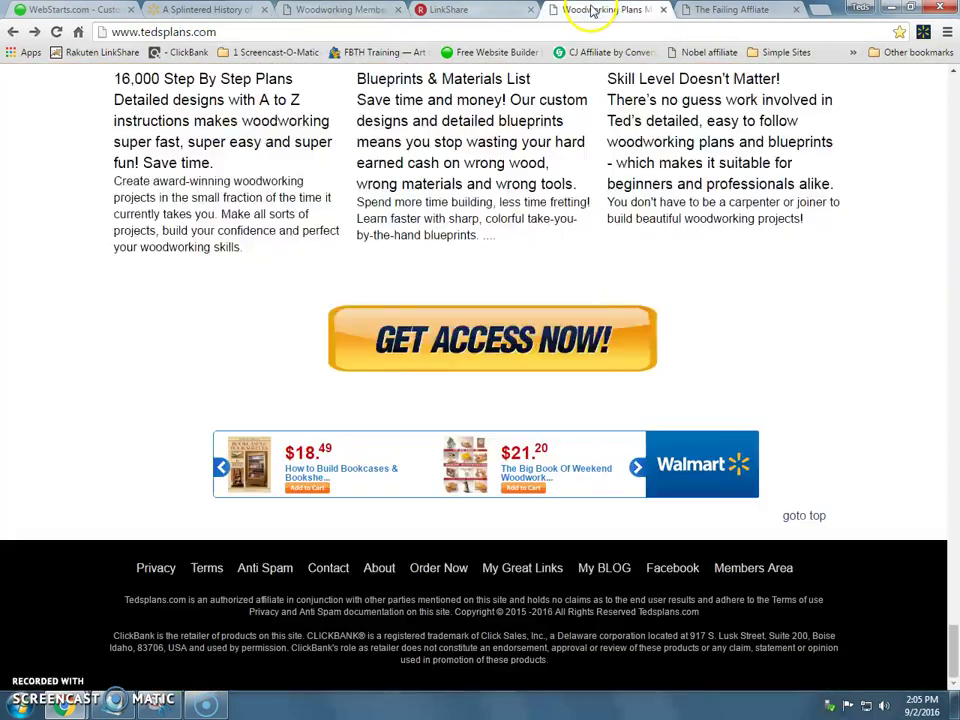
left_click(754, 12)
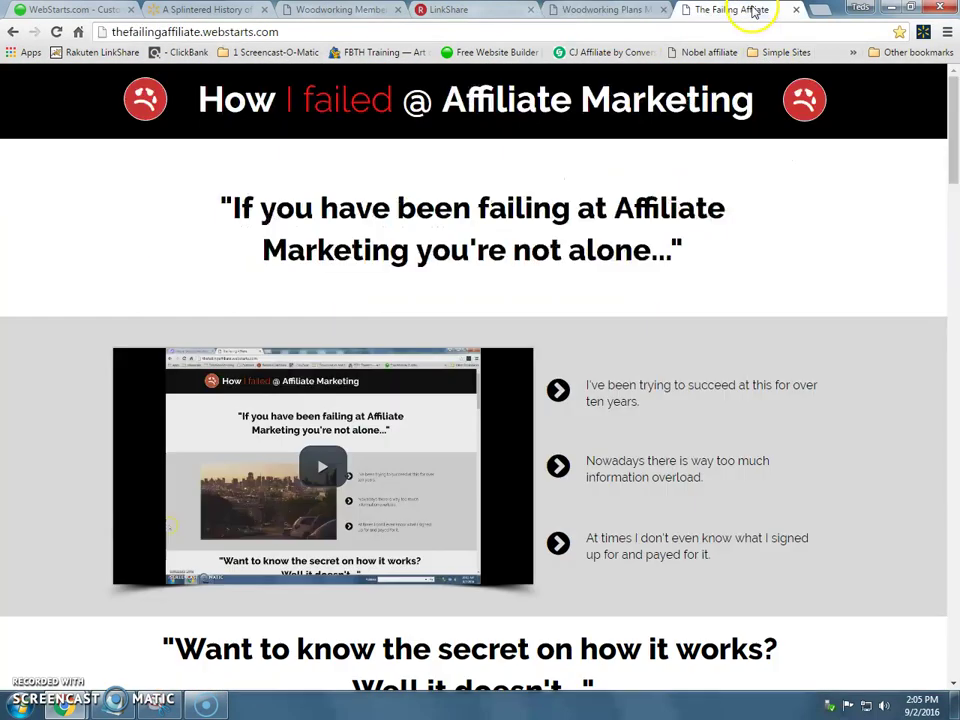
scroll(756, 471, "down", 10)
scroll(757, 480, "down", 15)
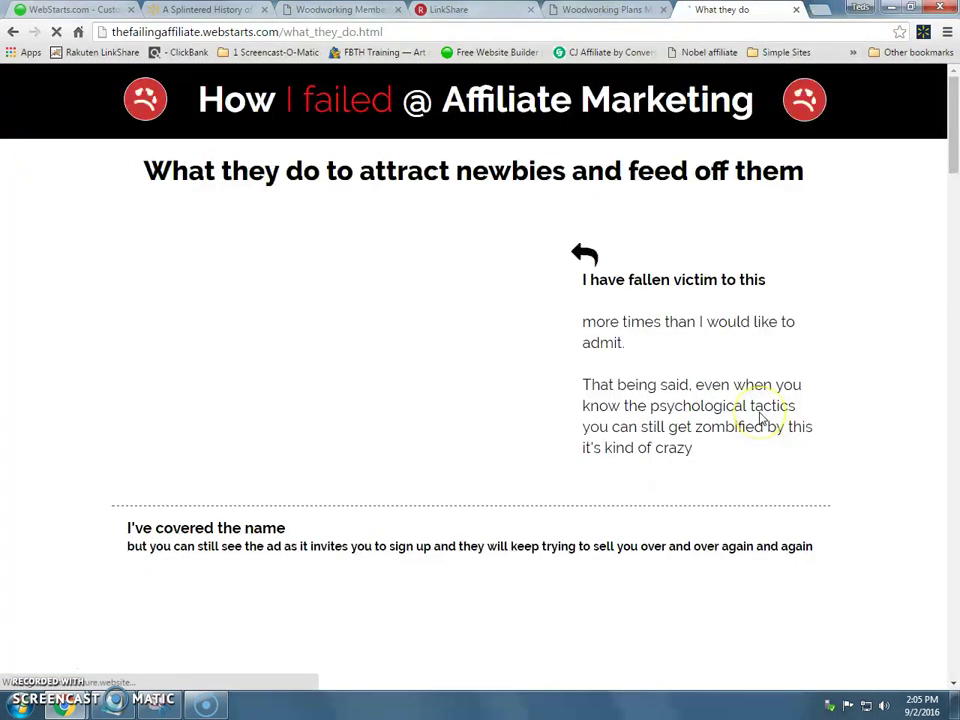
scroll(770, 405, "down", 10)
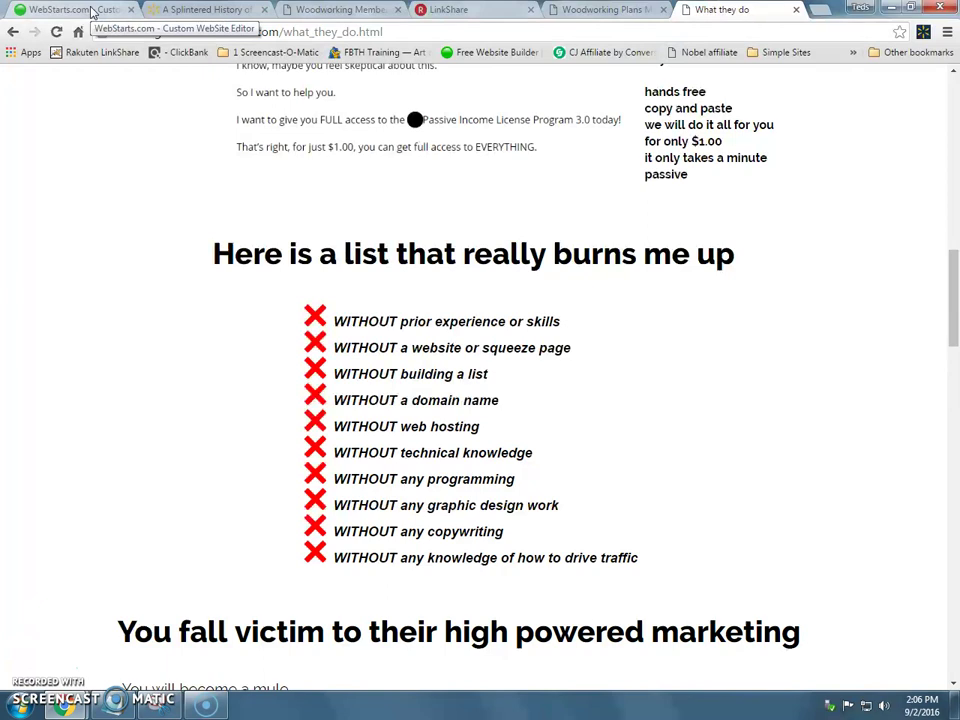
Step: Compare the book entries on the Woodworking Books page in the WebStarts editor with those on the published page
left_click(92, 11)
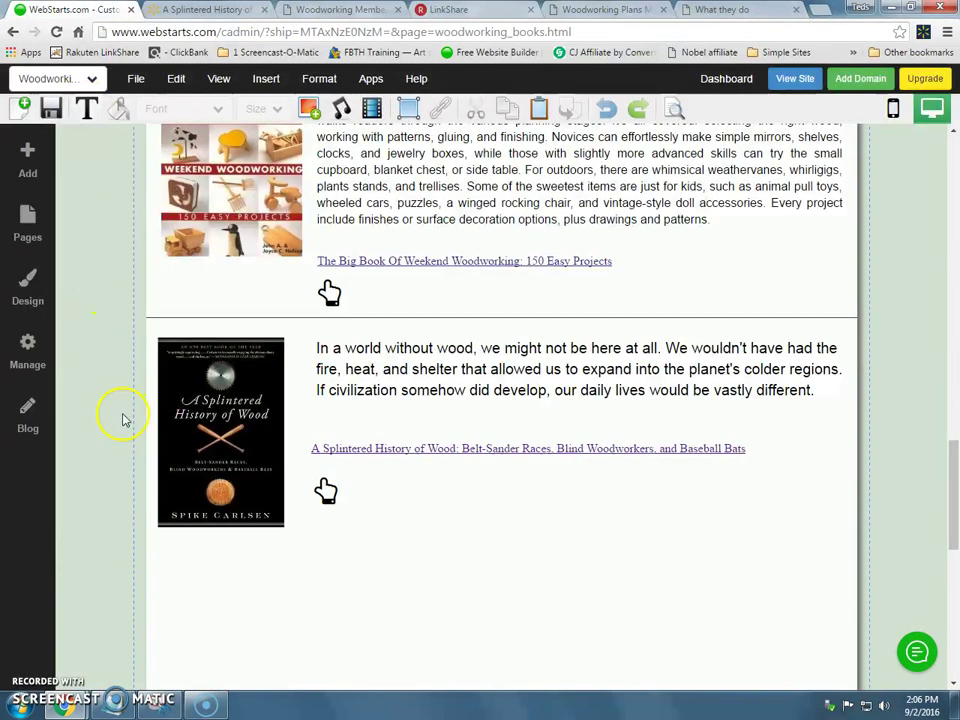
scroll(124, 420, "up", 3)
scroll(124, 415, "down", 3)
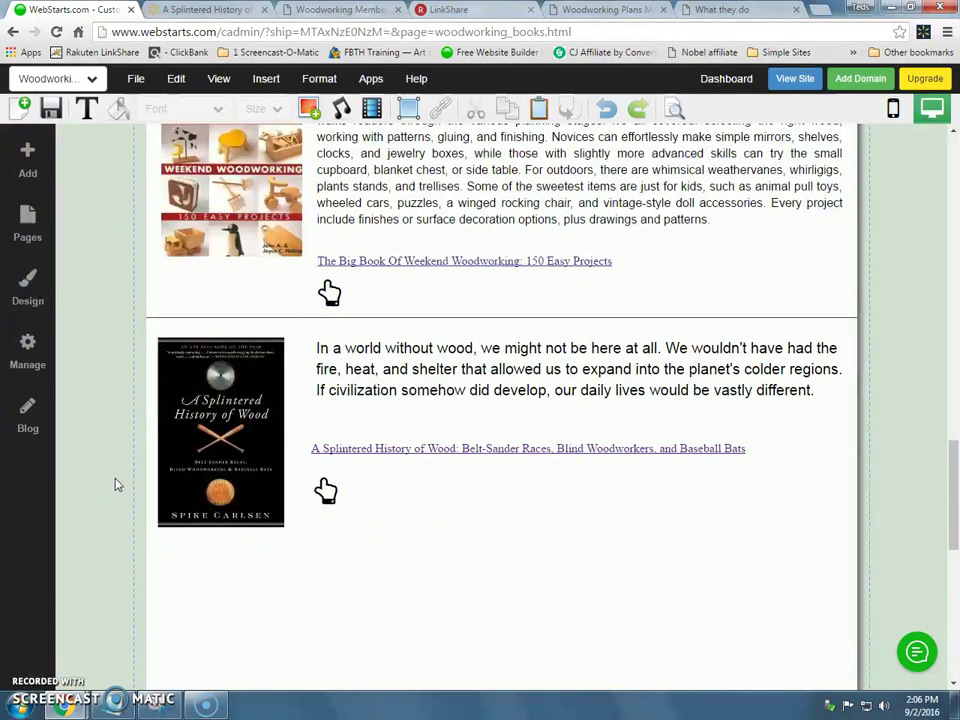
scroll(115, 484, "down", 1)
scroll(116, 483, "up", 5)
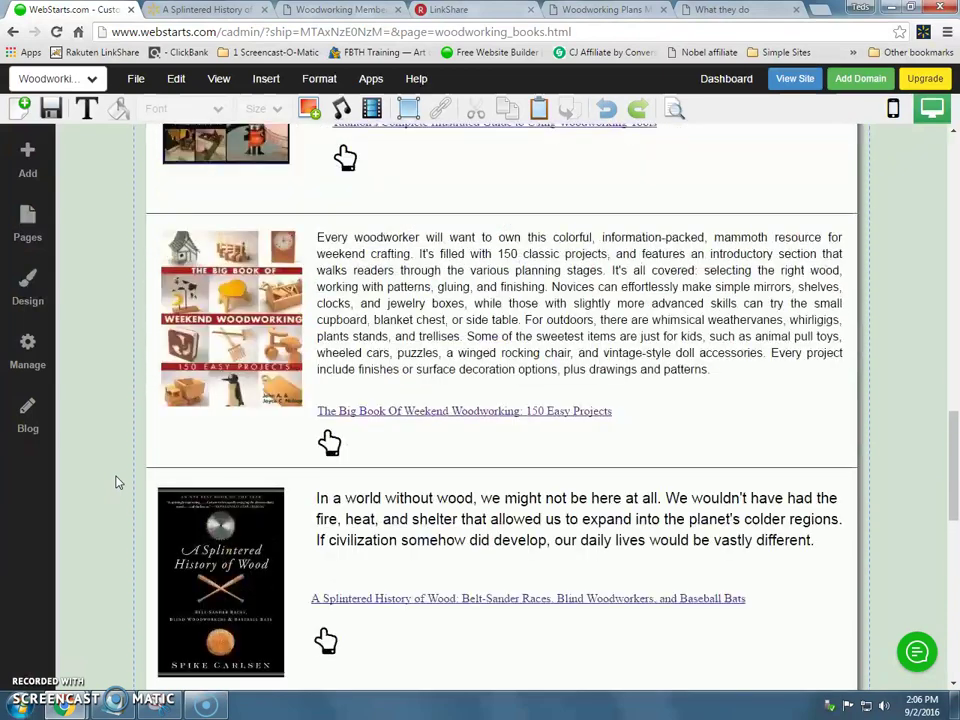
scroll(116, 481, "up", 6)
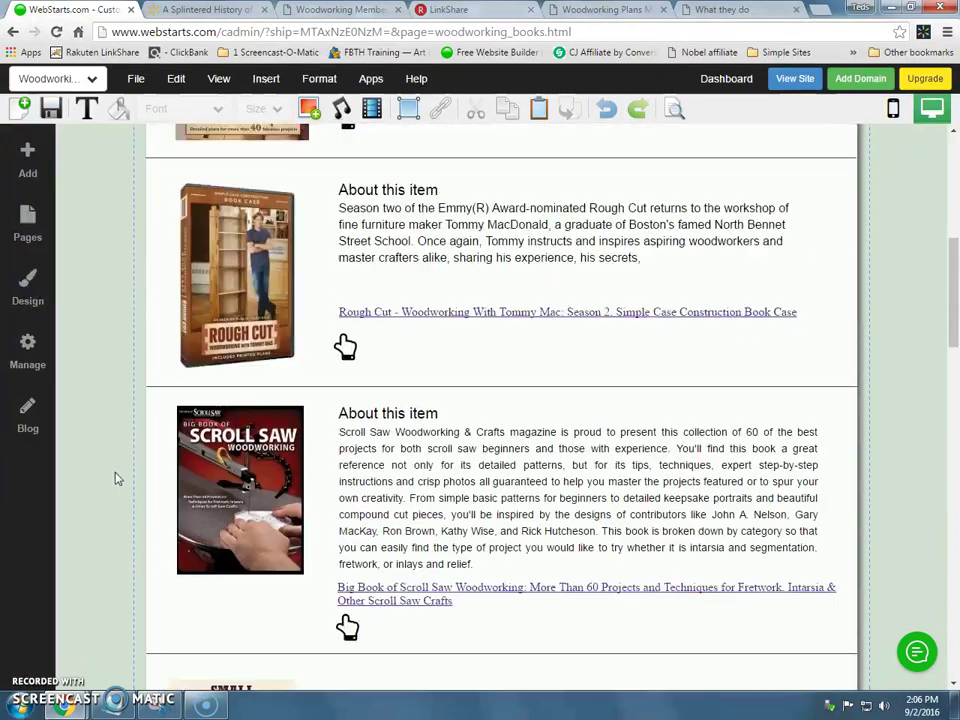
scroll(116, 479, "up", 5)
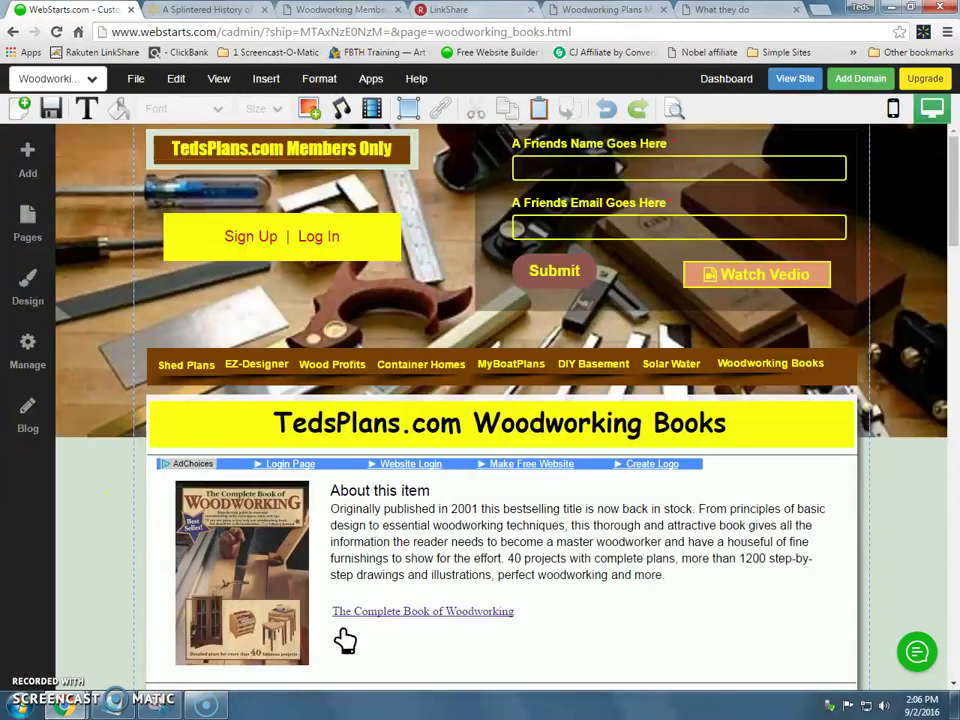
left_click(358, 10)
scroll(88, 306, "down", 6)
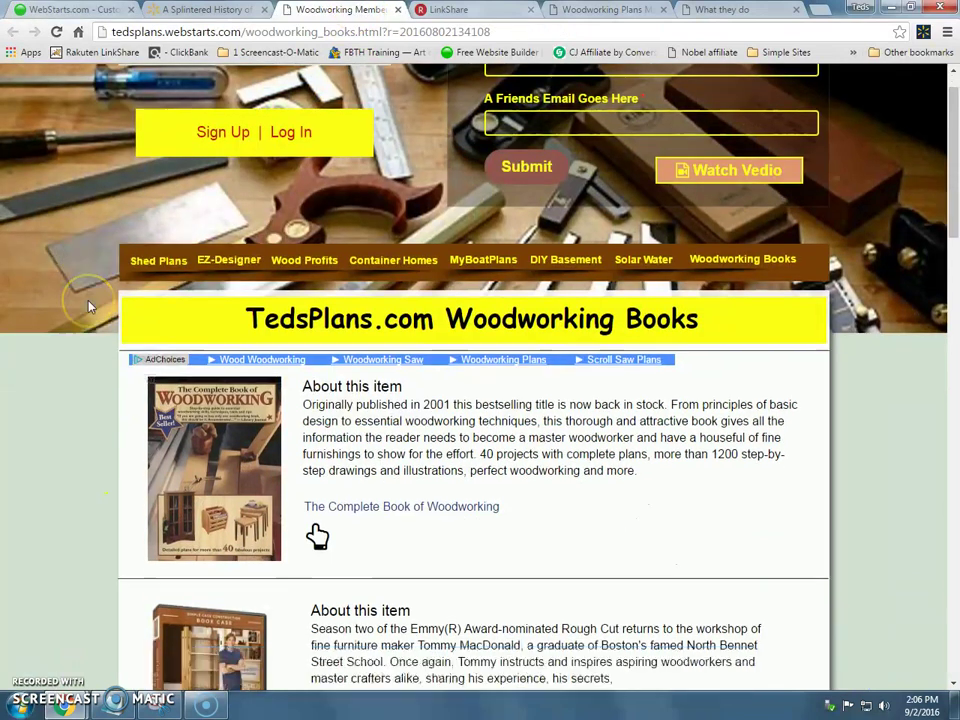
scroll(88, 306, "down", 5)
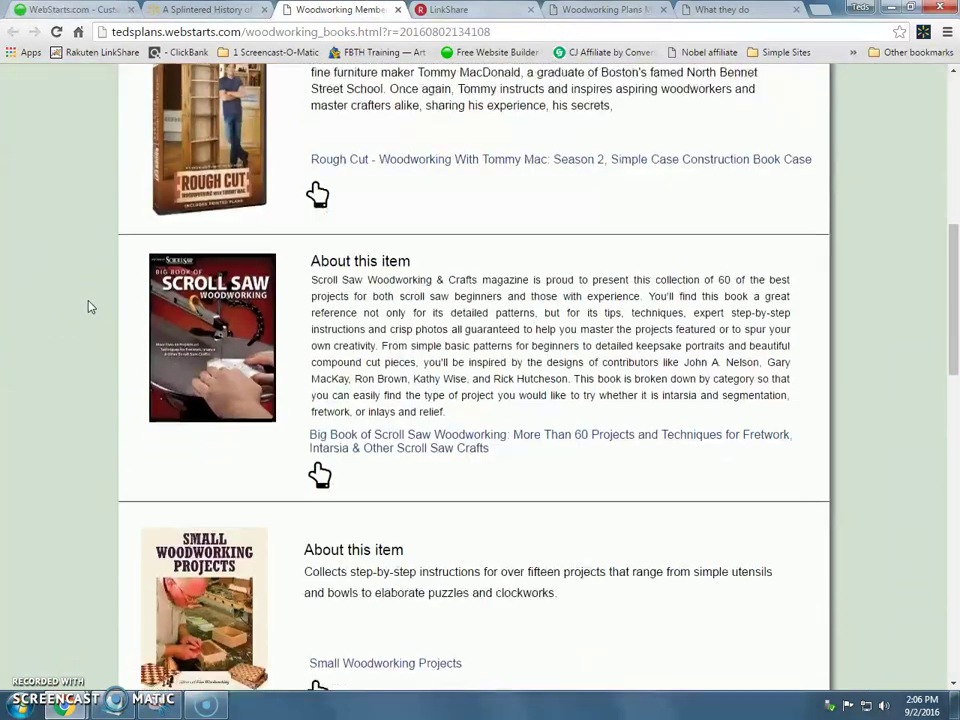
scroll(88, 306, "down", 3)
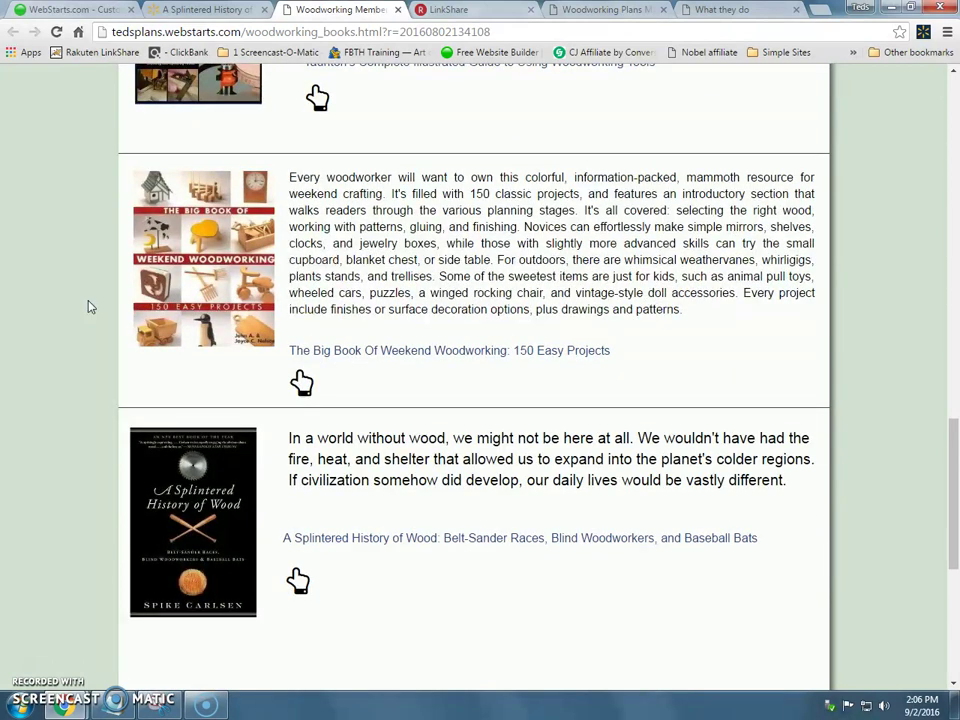
scroll(90, 307, "down", 2)
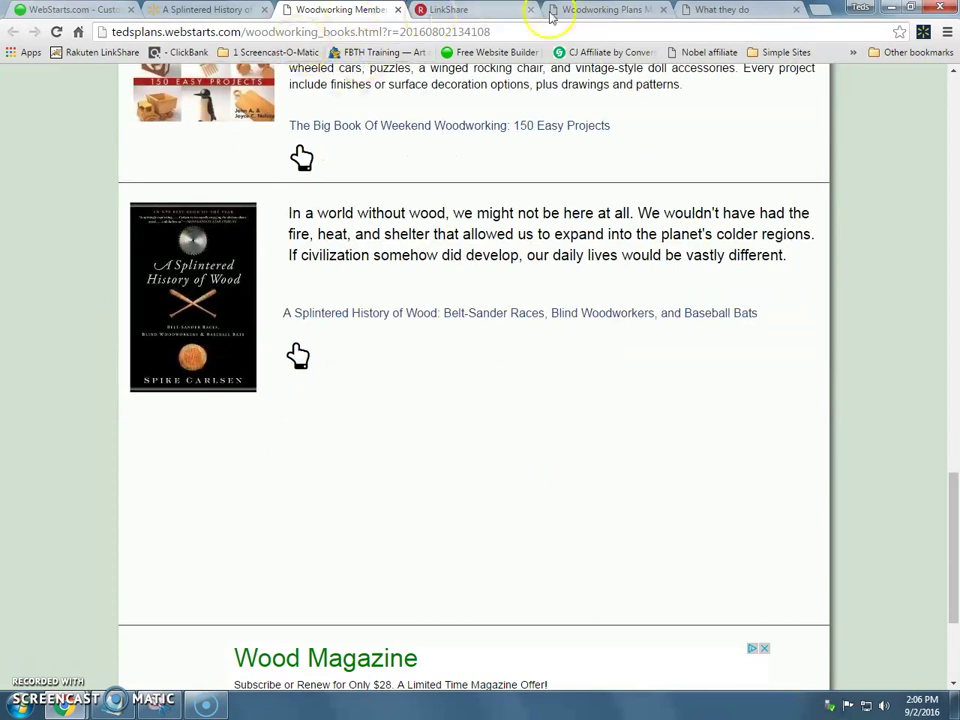
Step: Open the link details of "The Treehouse Book" in LinkShare and copy the address of its cover image
left_click(470, 18)
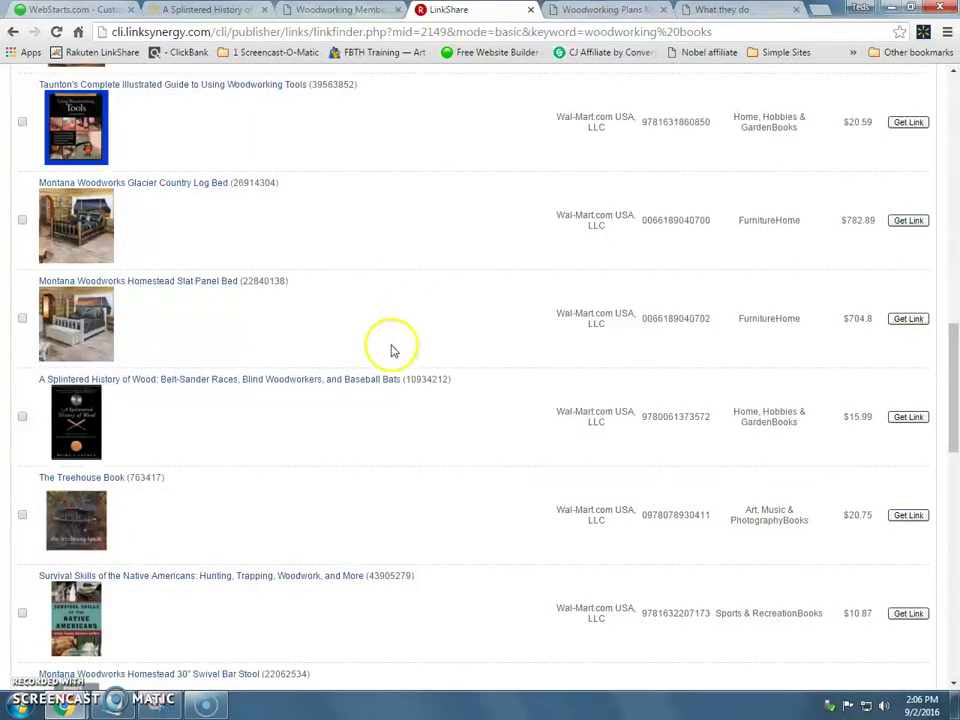
scroll(380, 380, "down", 2)
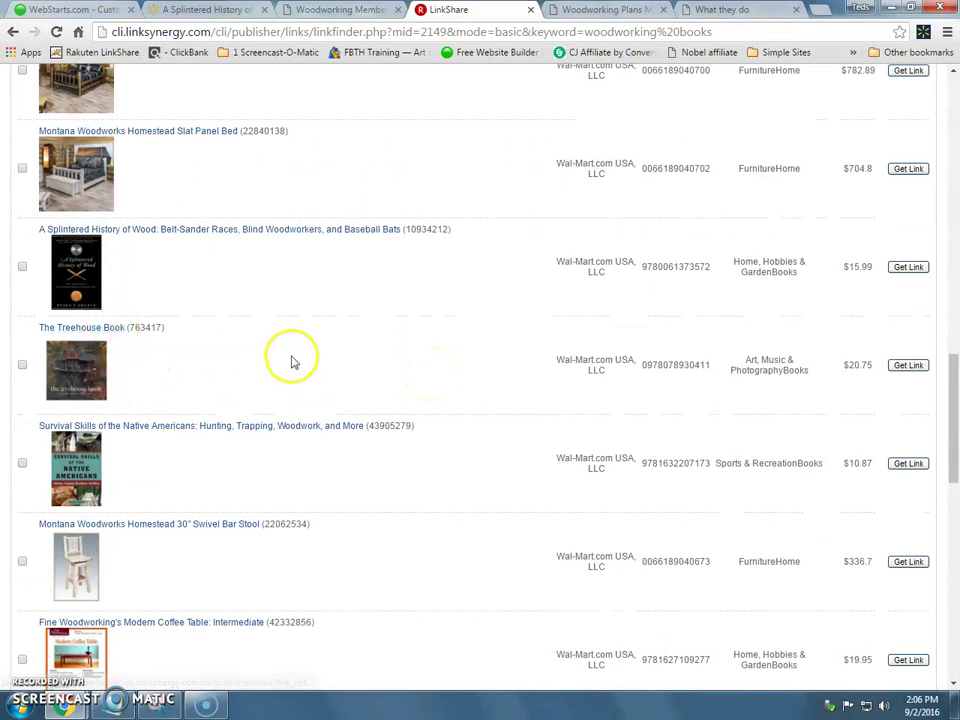
left_click(77, 364)
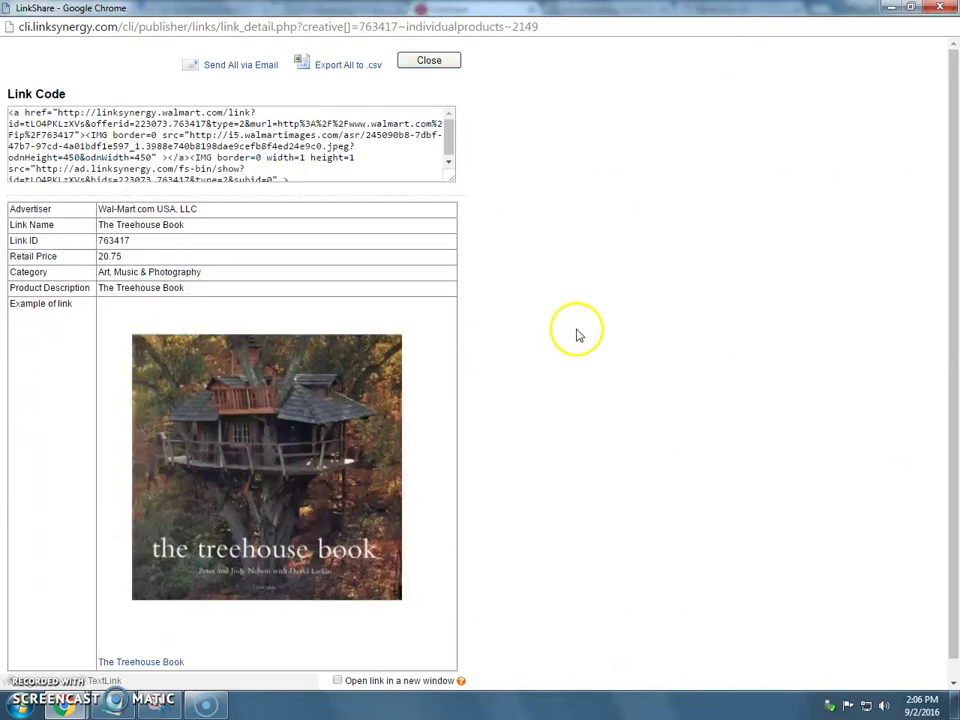
scroll(565, 349, "down", 1)
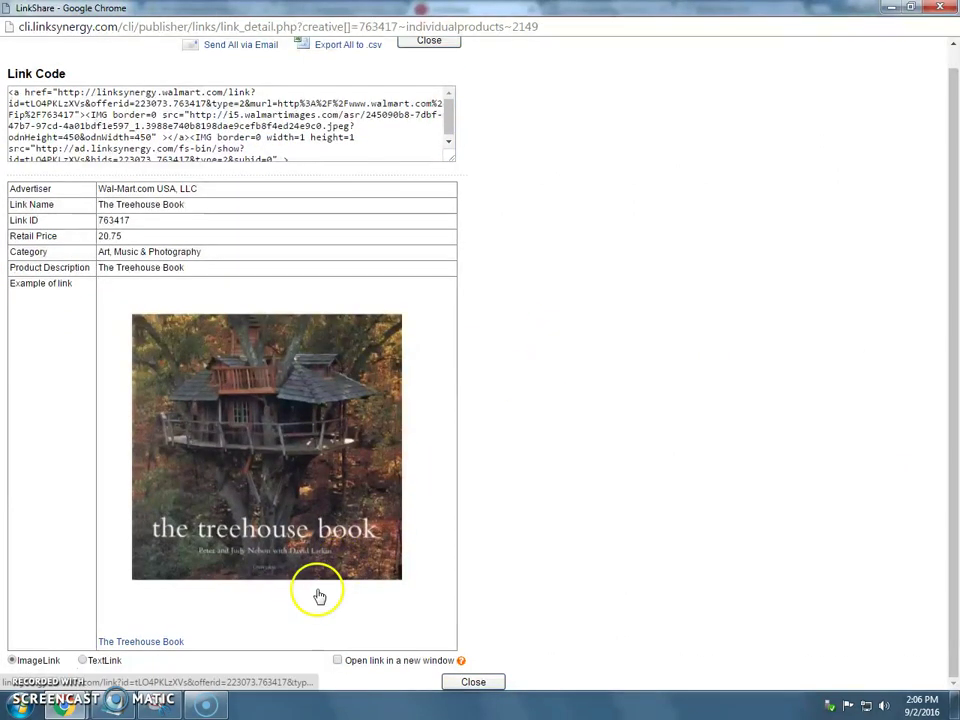
right_click(300, 461)
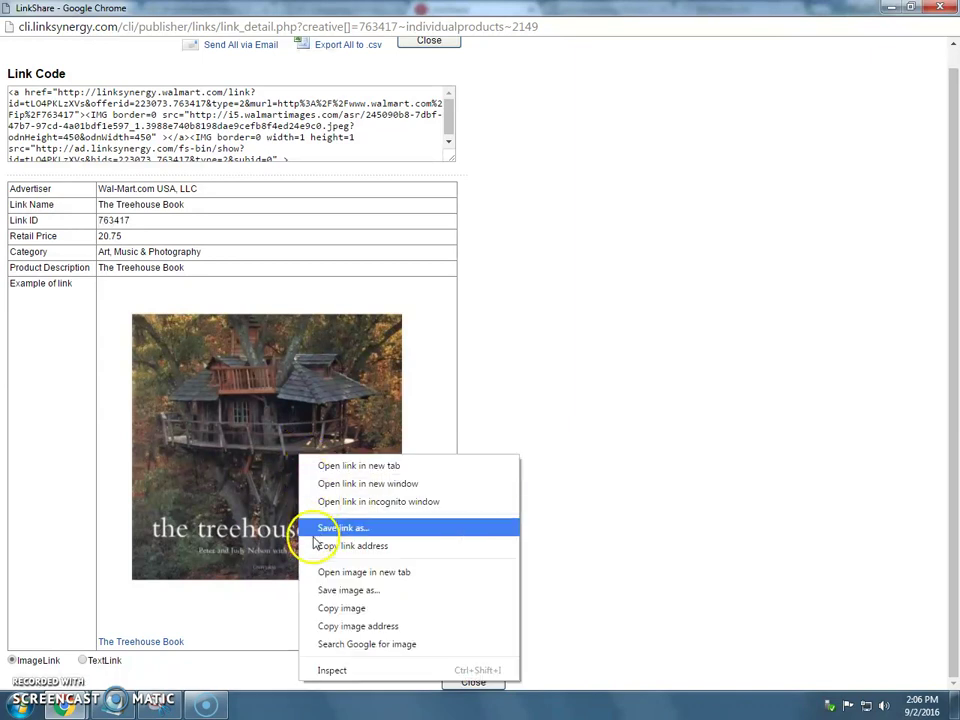
left_click(380, 626)
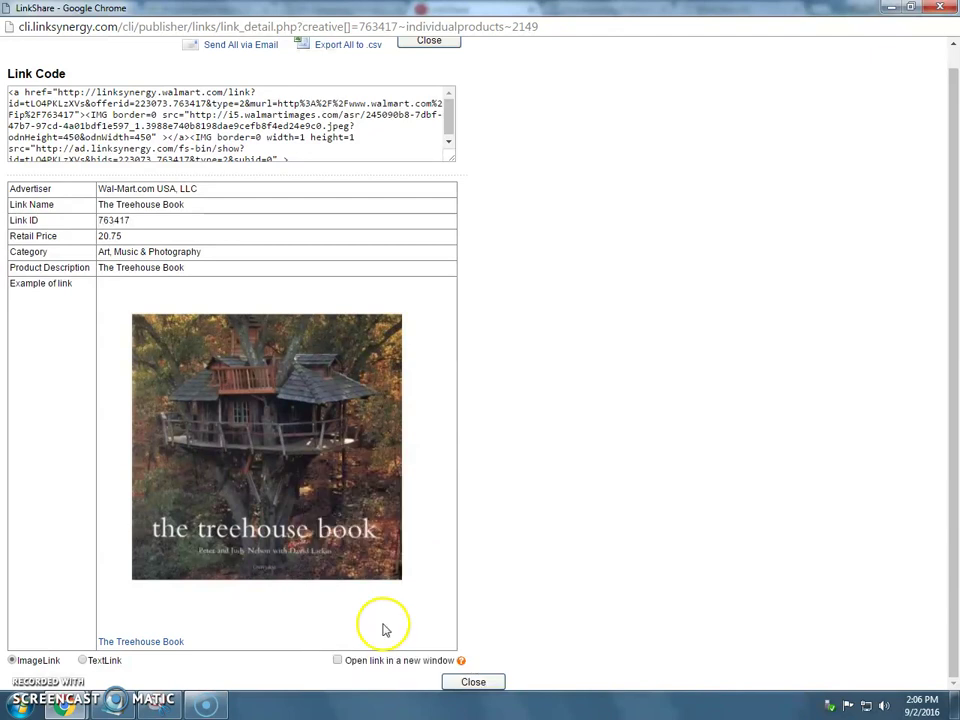
Step: Switch to the Woodworking Books page in the WebStarts editor and start an image upload with the copied cover address as the file name
mouse_move(62, 706)
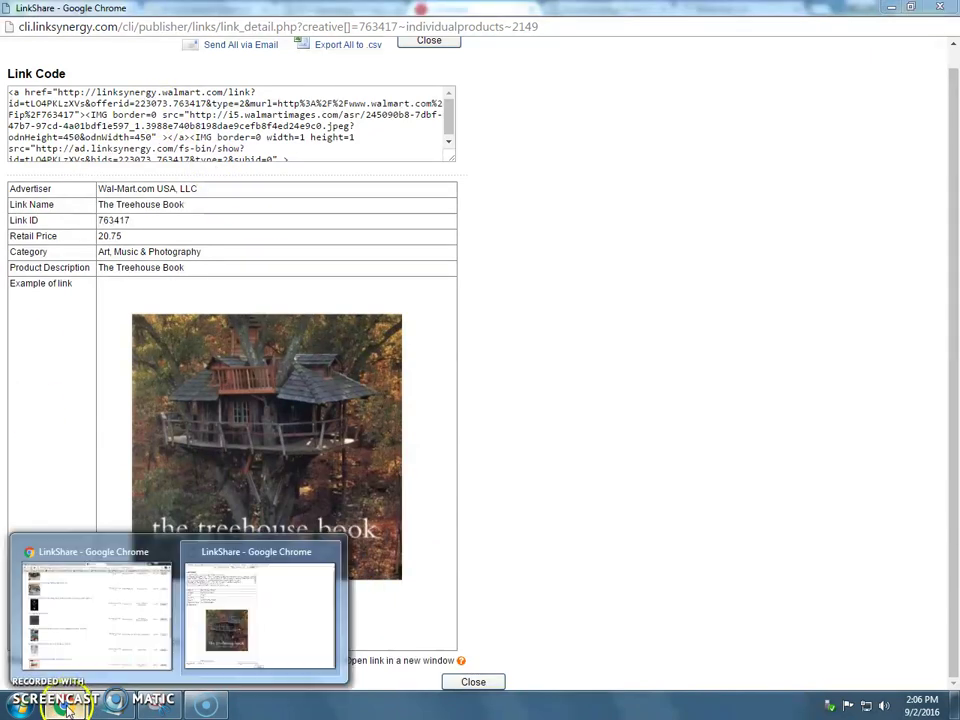
left_click(81, 626)
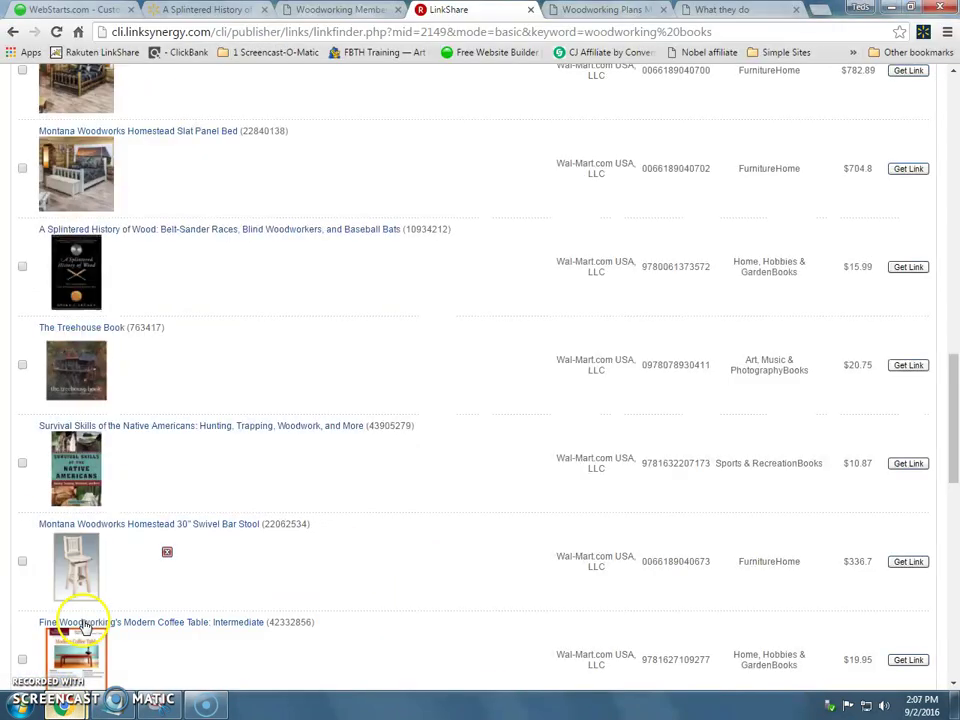
left_click(75, 10)
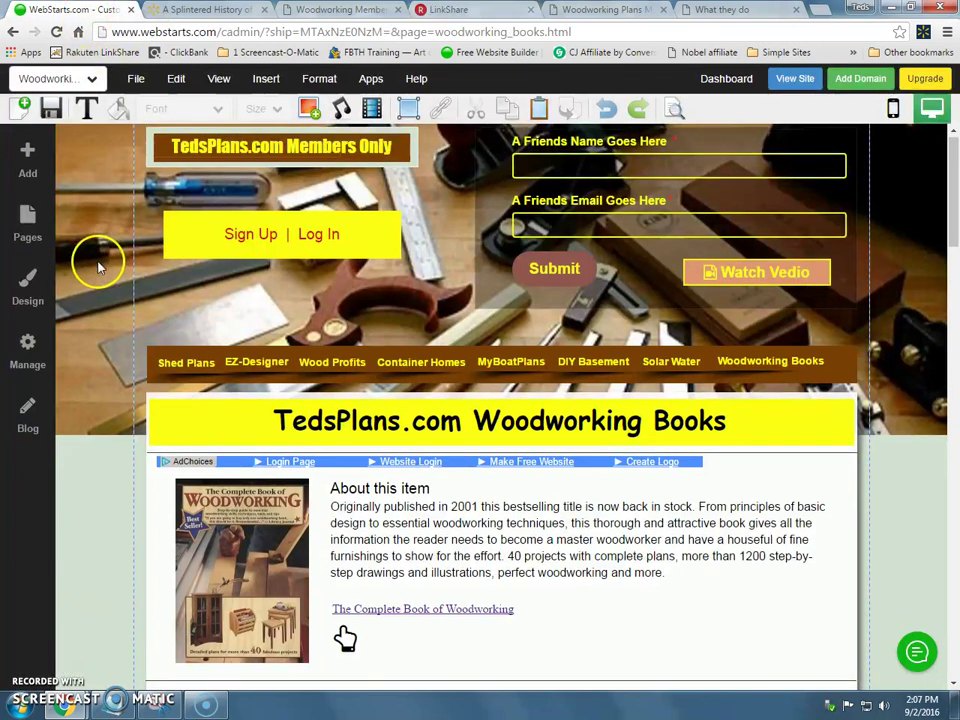
scroll(94, 270, "down", 15)
scroll(90, 285, "down", 3)
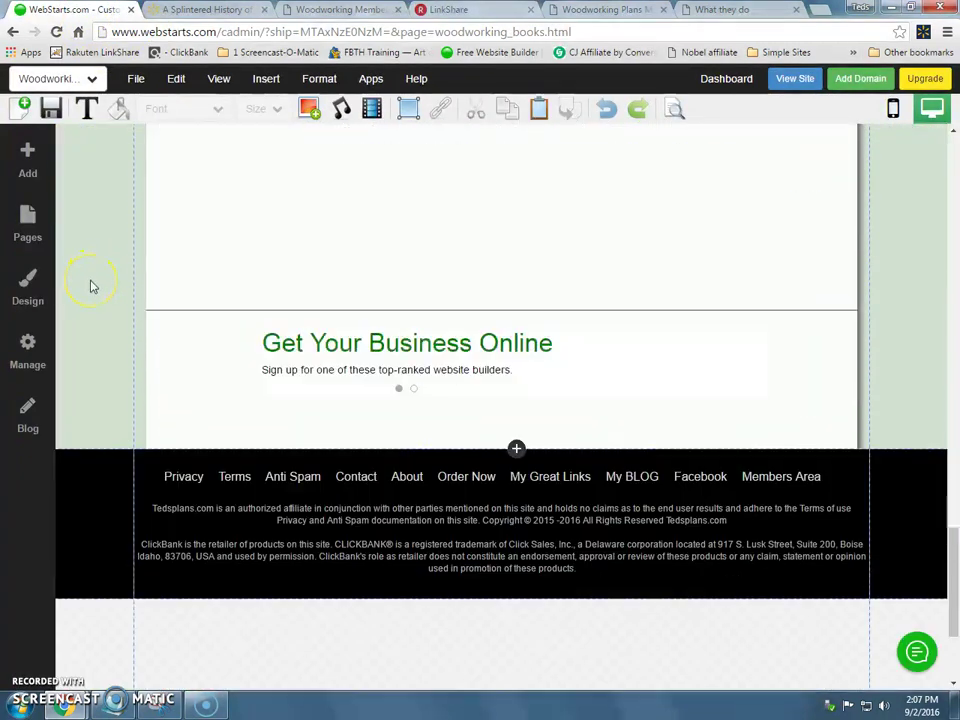
scroll(90, 285, "up", 2)
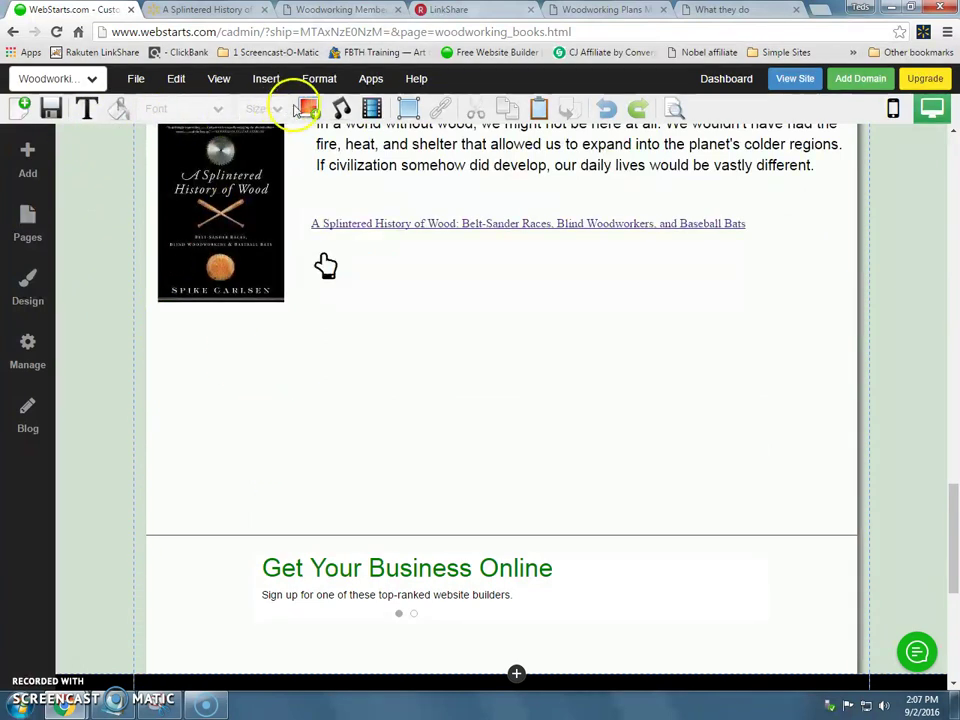
left_click(309, 107)
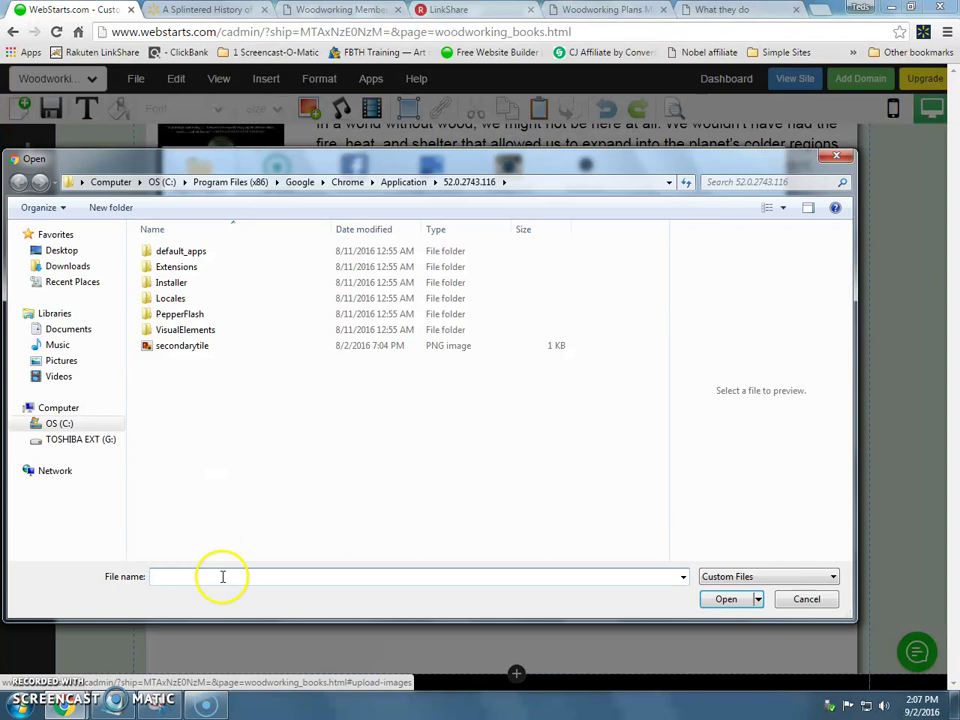
key("ctrl+v")
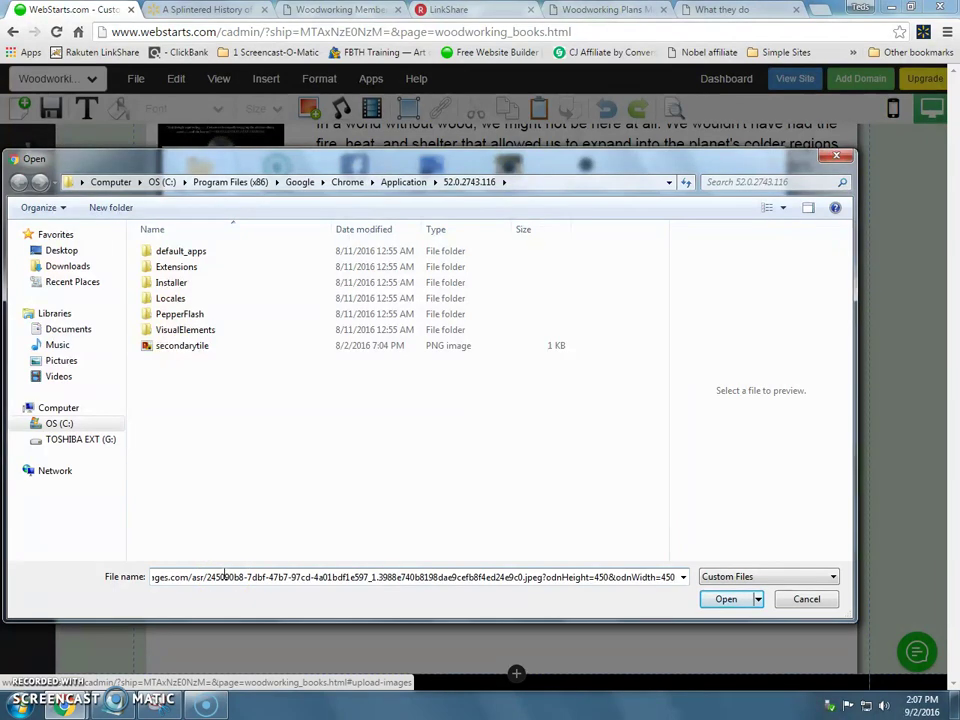
Step: Remove the height and width parameters after .jpeg from the image address and upload "The Treehouse Book" cover
key("Left")
key("Left")
key("Left")
key("Left")
key("Left")
key("Left")
key("Left")
key("Left")
key("Left")
key("Left")
key("Left")
key("Left")
key("Left")
key("Left")
key("Left")
key("Left")
key("Left")
key("Left")
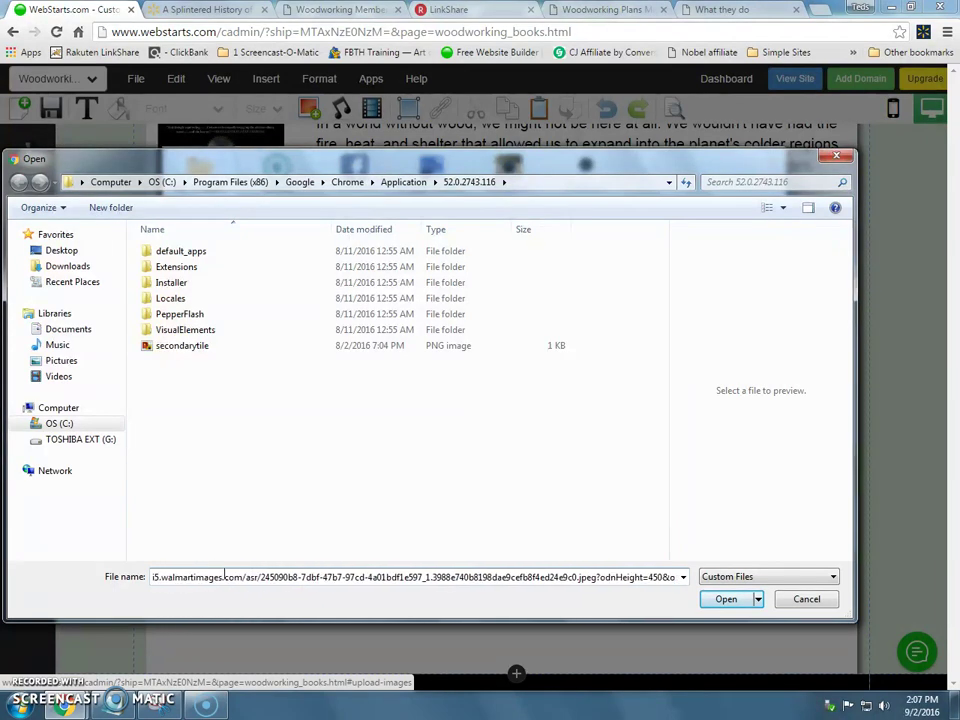
key("BackSpace")
key("BackSpace")
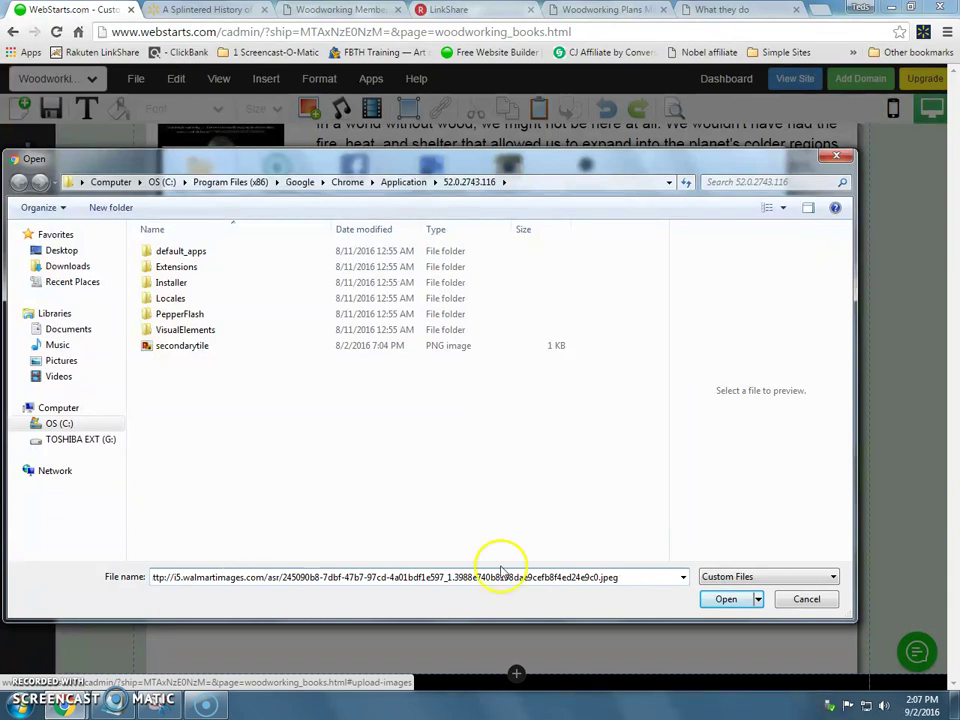
left_click(702, 603)
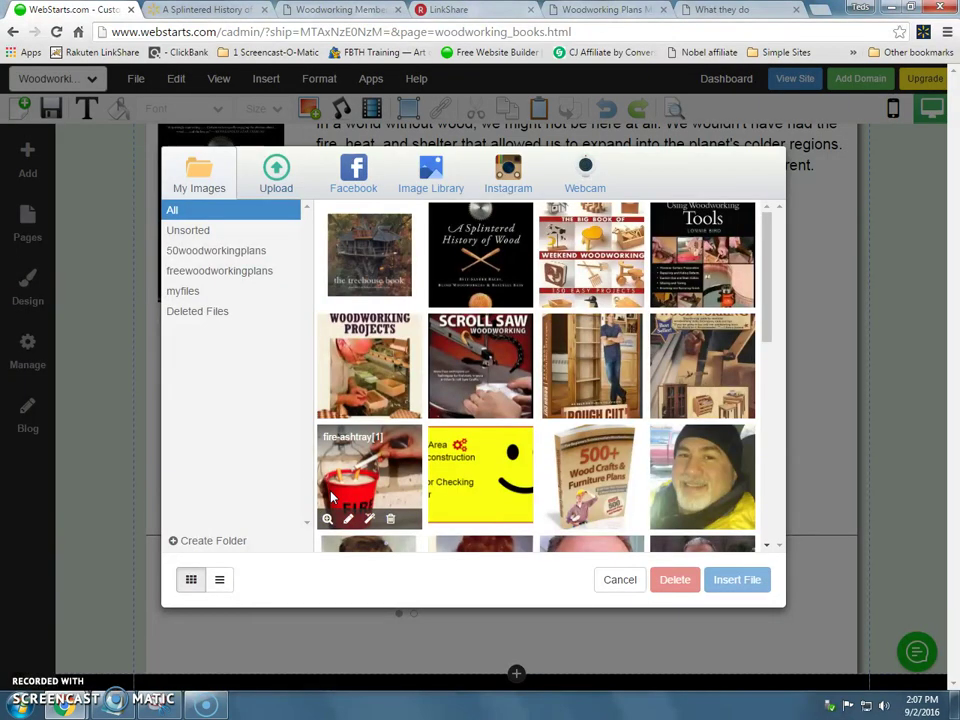
Step: Insert the uploaded "The Treehouse Book" cover from the image collection into the Woodworking Books page
left_click(372, 260)
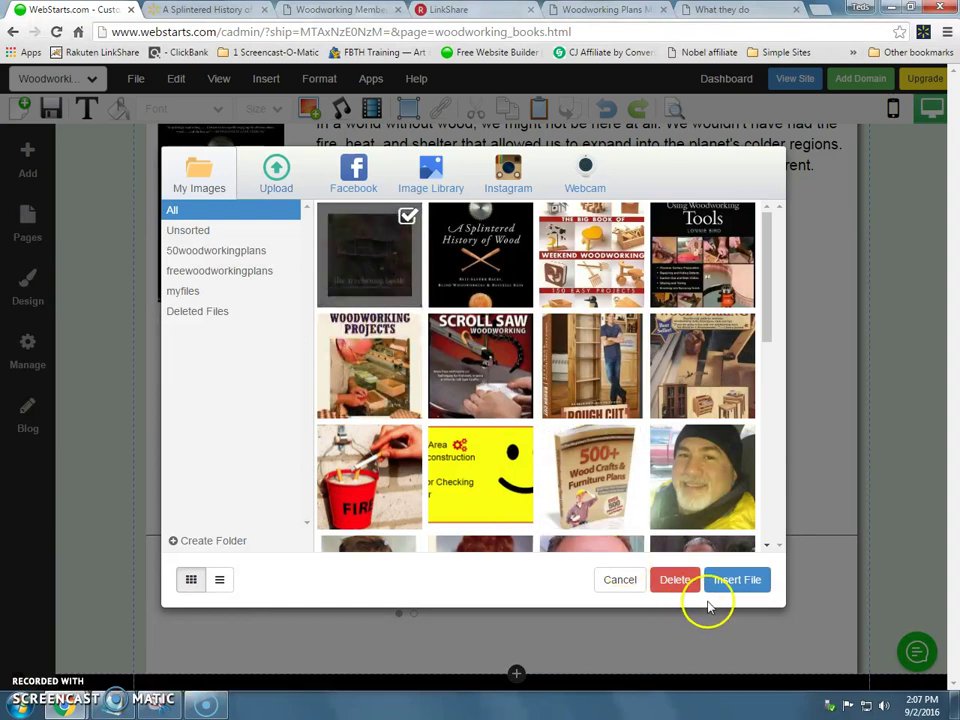
left_click(735, 579)
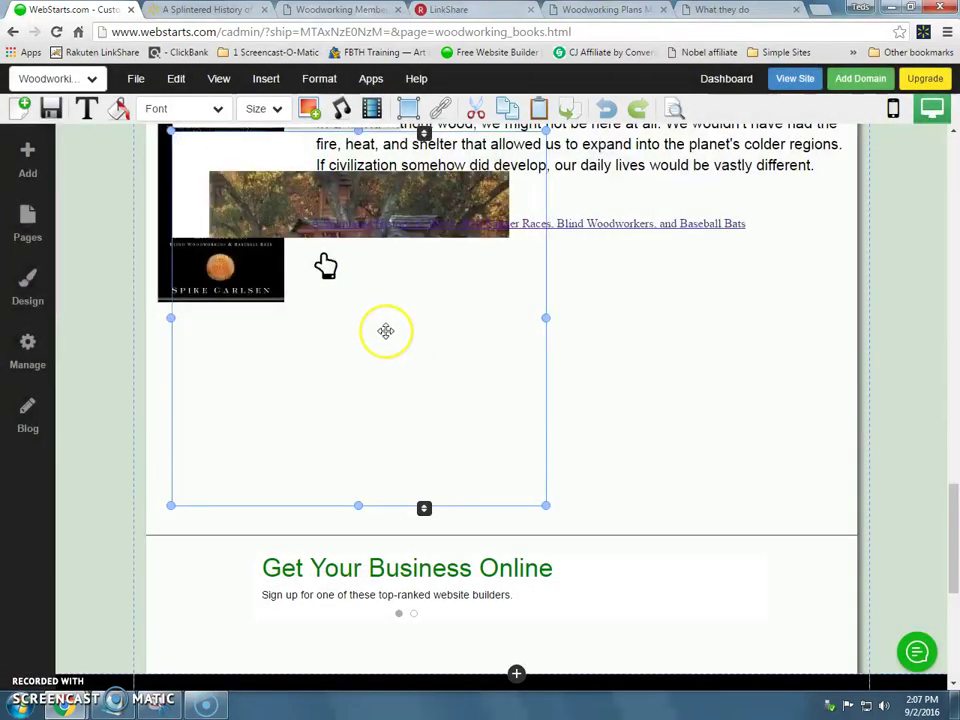
left_click(415, 351)
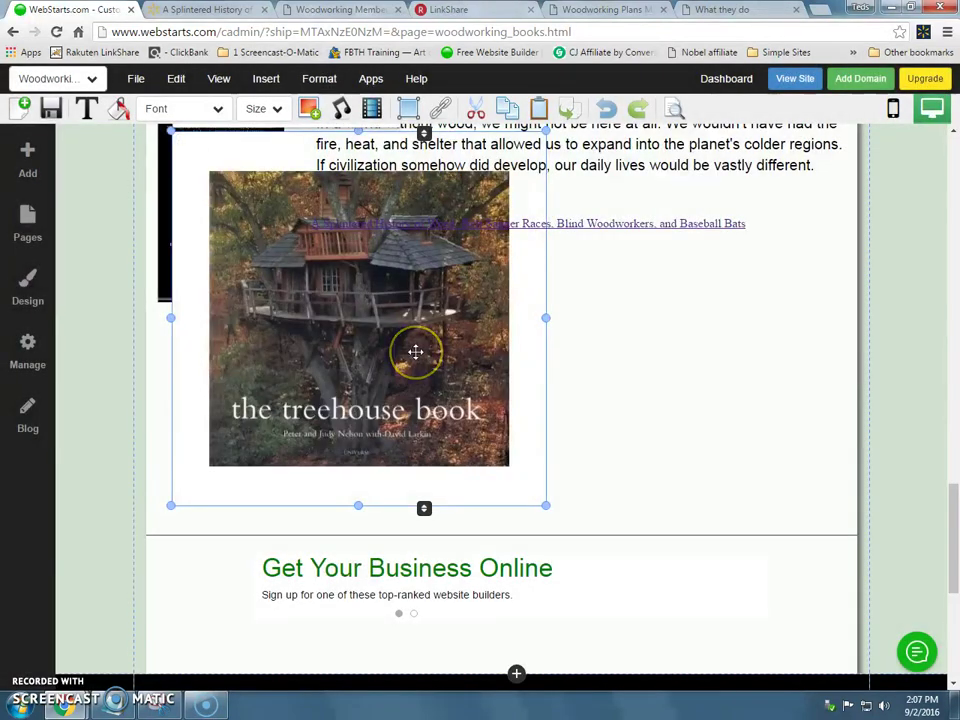
Step: Go back to the home page of The Failing Affiliate site and look over its sections
left_click(706, 13)
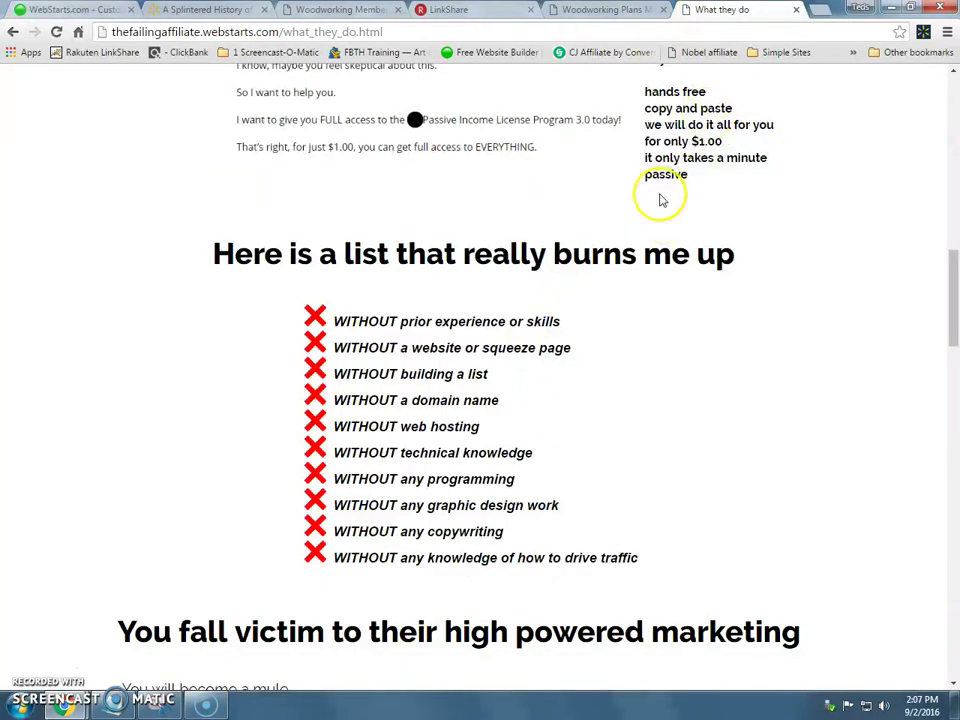
left_click(14, 32)
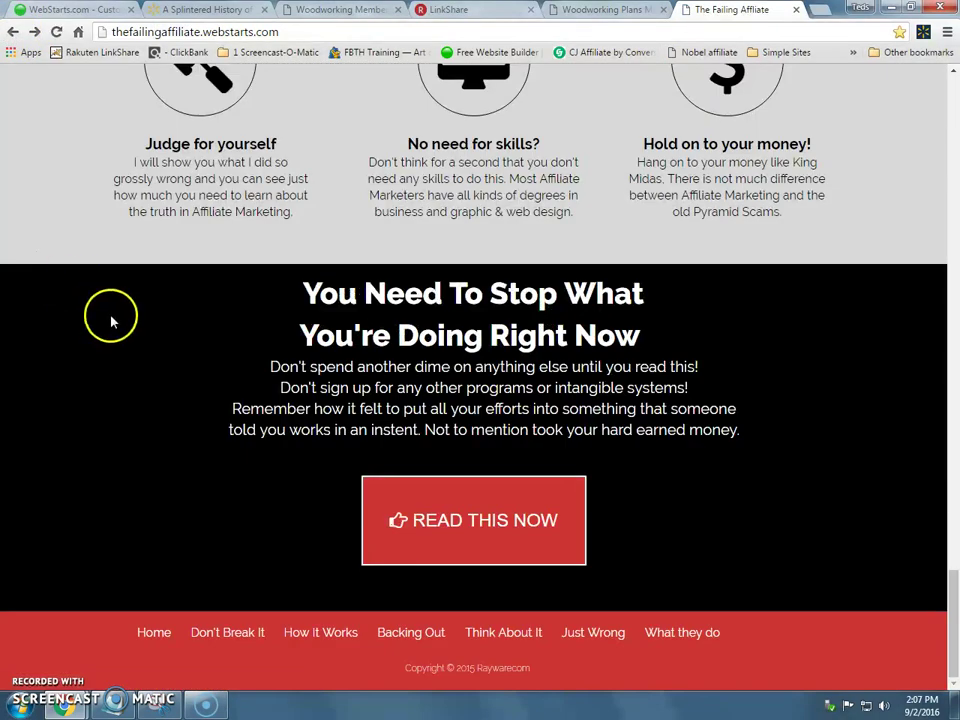
scroll(111, 319, "up", 15)
scroll(111, 319, "up", 15)
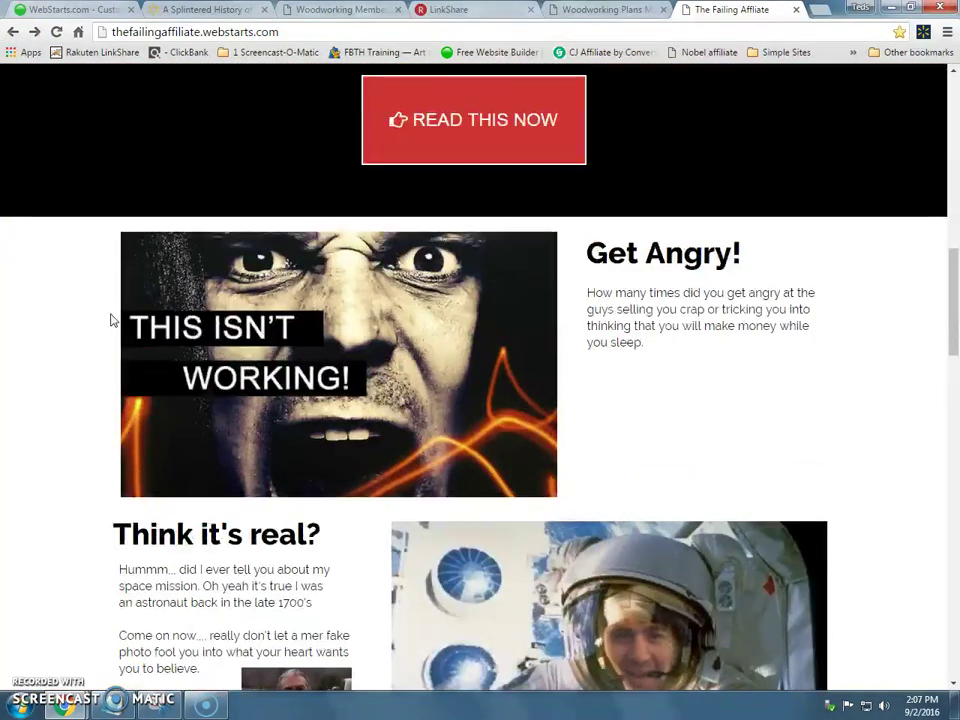